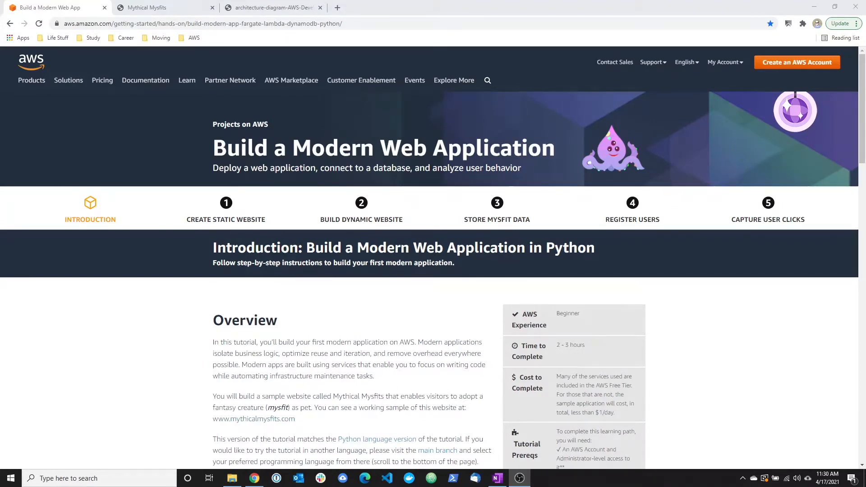
# Look over the Build a Modern Web Application introduction and browse the creature listings on the sample Mythical Mysfits website.
pyautogui.scroll(-10, 676, 354)
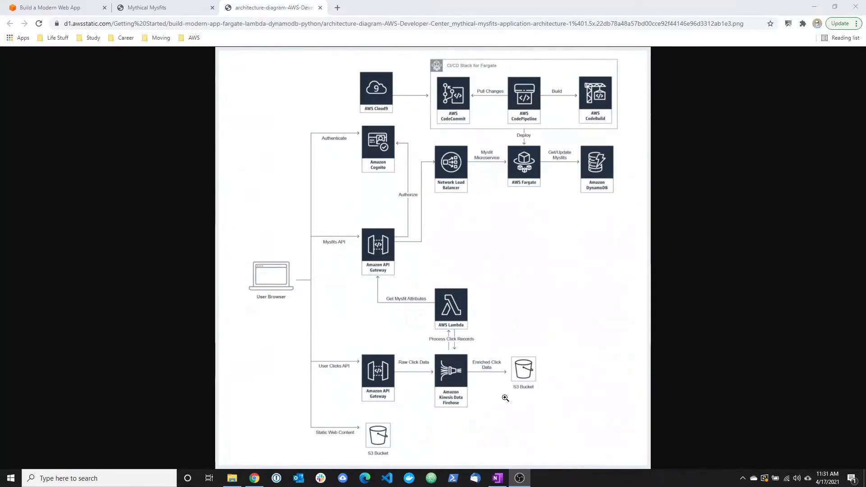
pyautogui.click(171, 4)
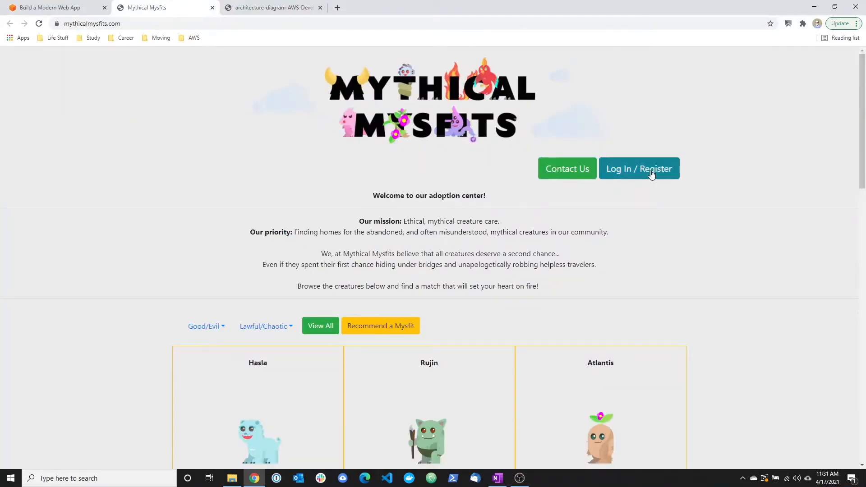
pyautogui.scroll(-2, 652, 174)
pyautogui.scroll(-2, 662, 202)
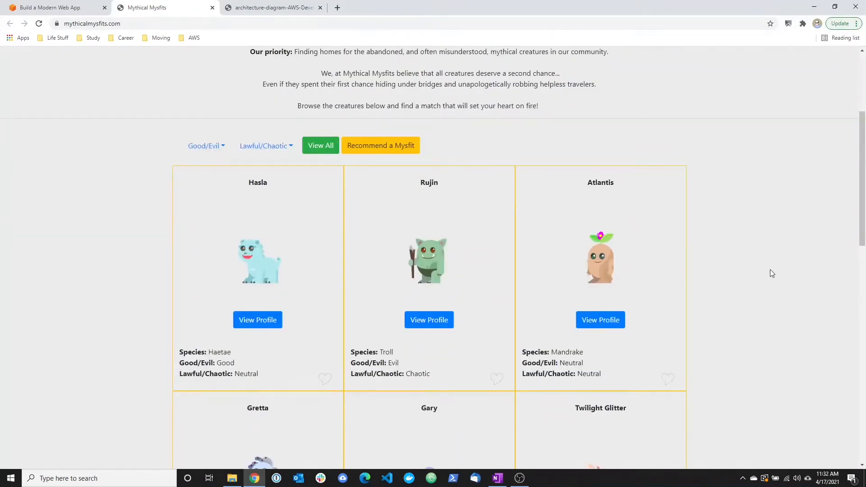
pyautogui.scroll(-1, 770, 271)
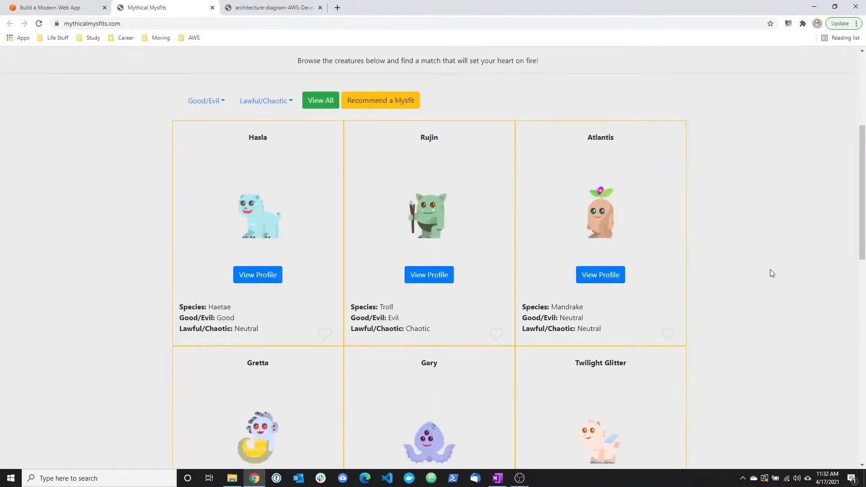
pyautogui.scroll(-4, 771, 270)
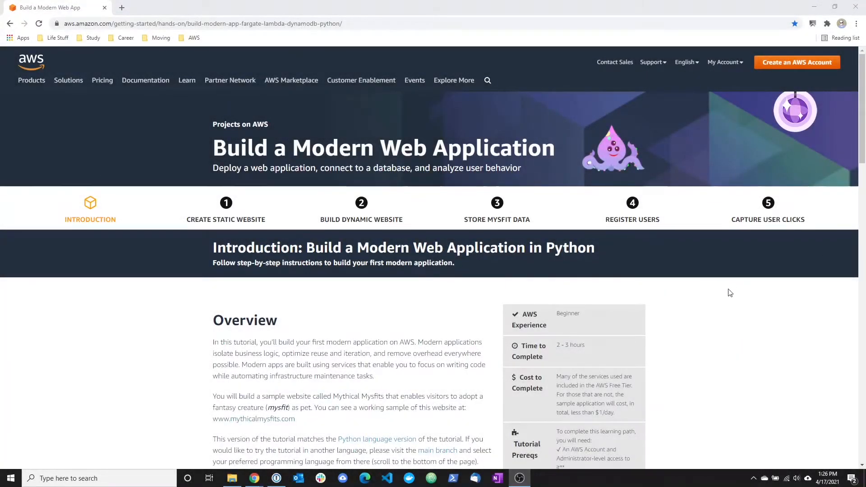
# Review the tutorial overview and open the Create Static Website module at its implementation instructions.
pyautogui.scroll(-1, 399, 304)
pyautogui.scroll(-15, 398, 304)
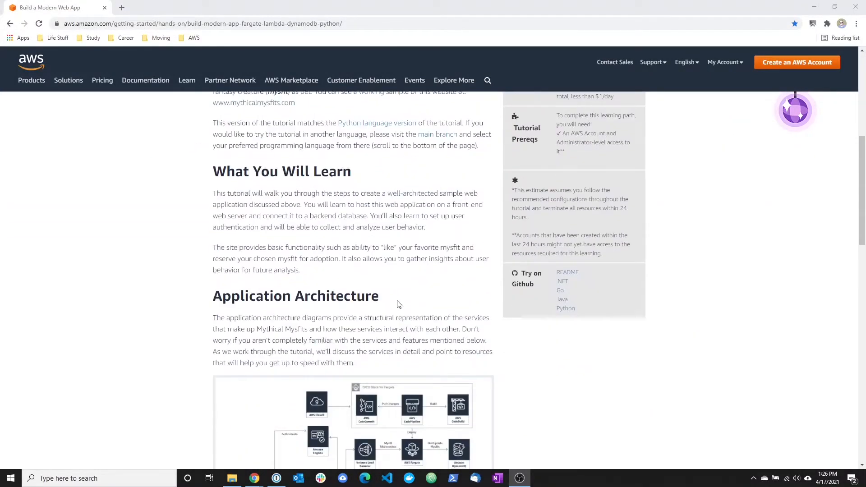
pyautogui.scroll(13, 399, 304)
pyautogui.click(222, 203)
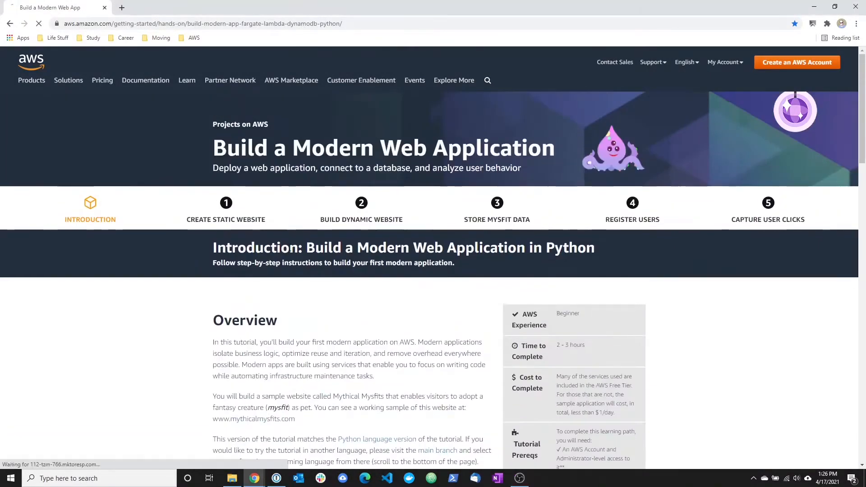
pyautogui.scroll(-8, 319, 277)
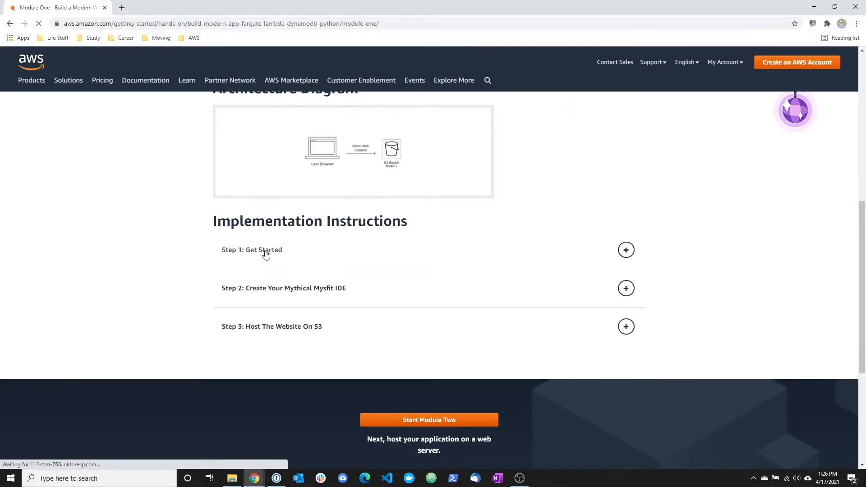
# Expand Step 1: Get Started and read the AWS Console sign-in and supported region instructions.
pyautogui.click(276, 264)
pyautogui.moveTo(221, 128); pyautogui.dragTo(493, 141)
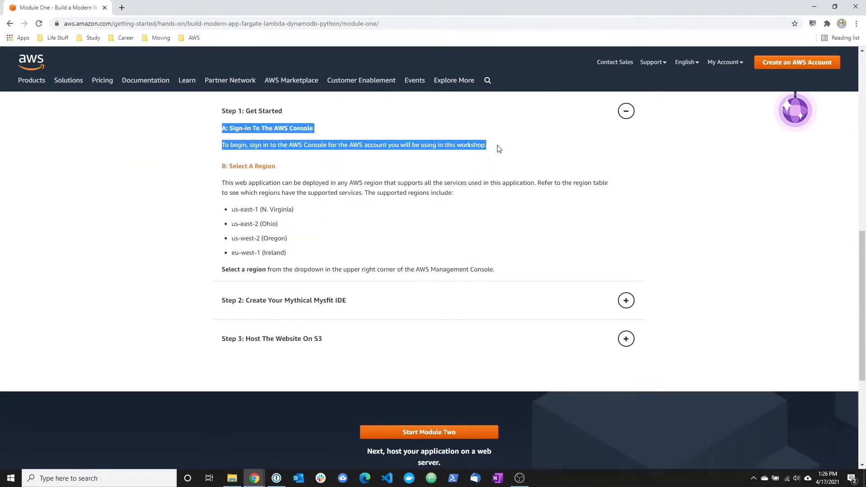
pyautogui.click(495, 145)
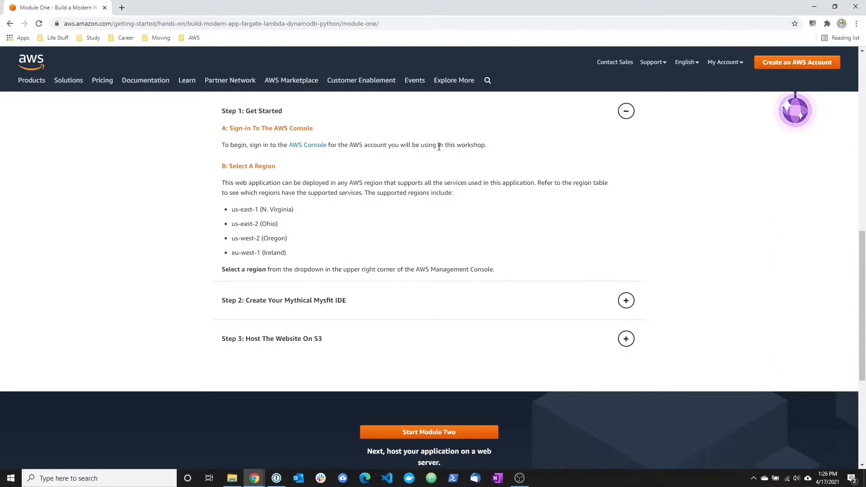
pyautogui.moveTo(310, 214); pyautogui.dragTo(226, 210)
pyautogui.click(227, 210)
# Expand Step 2: Create Your Mythical Mysfit IDE and read through the Cloud9 setup, repository cloning and change-directory instructions.
pyautogui.click(323, 301)
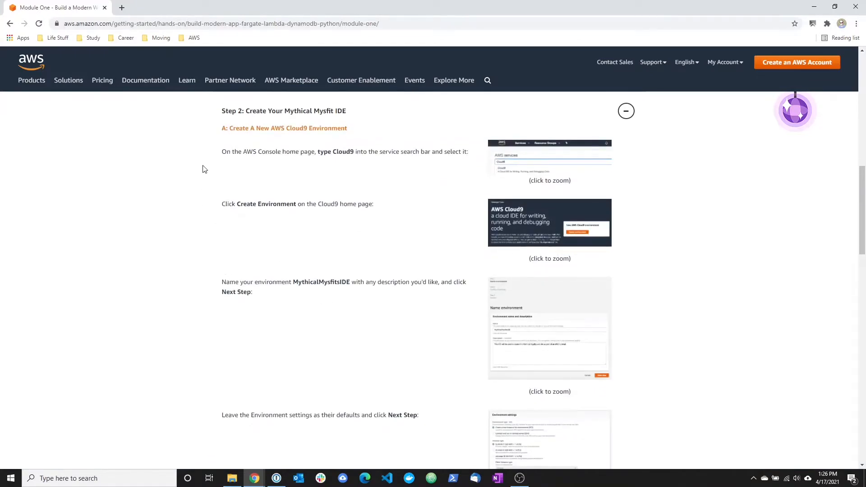
pyautogui.scroll(-6, 203, 169)
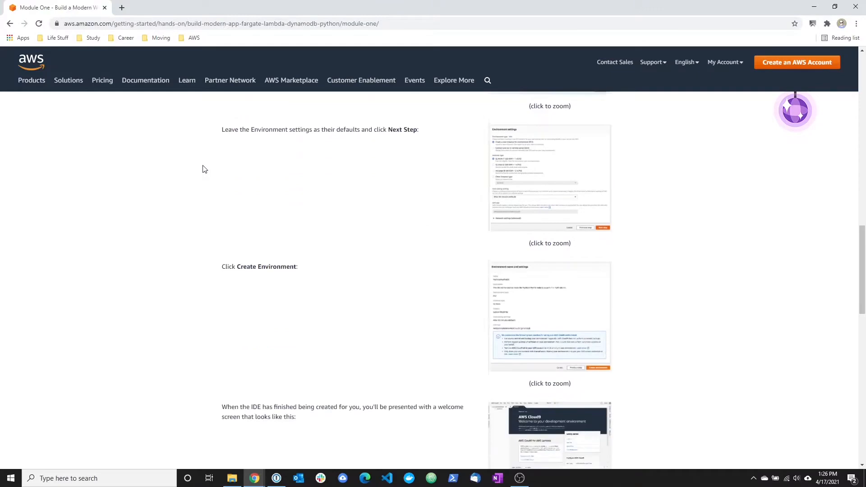
pyautogui.scroll(-7, 203, 169)
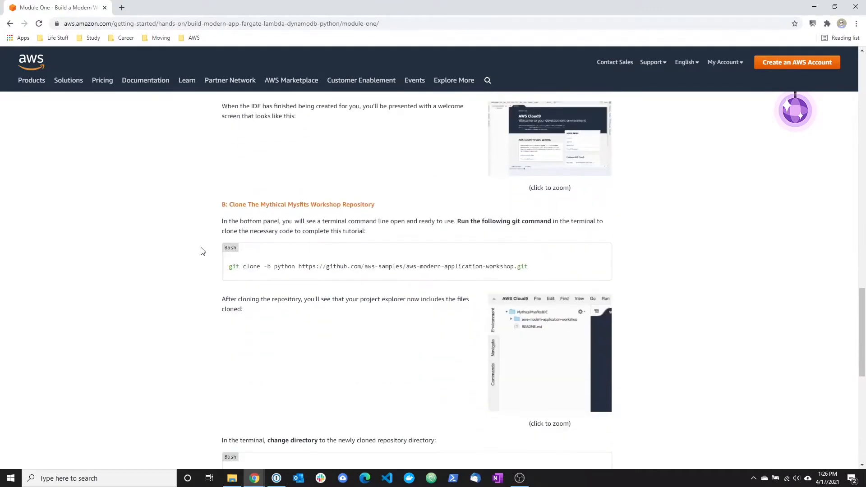
pyautogui.moveTo(228, 267); pyautogui.dragTo(534, 267)
pyautogui.click(534, 267)
pyautogui.scroll(-4, 361, 256)
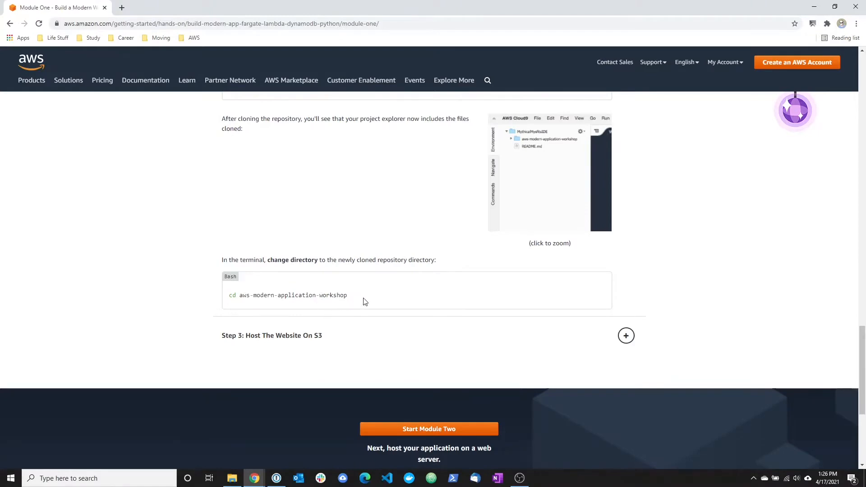
pyautogui.moveTo(367, 296); pyautogui.dragTo(195, 295)
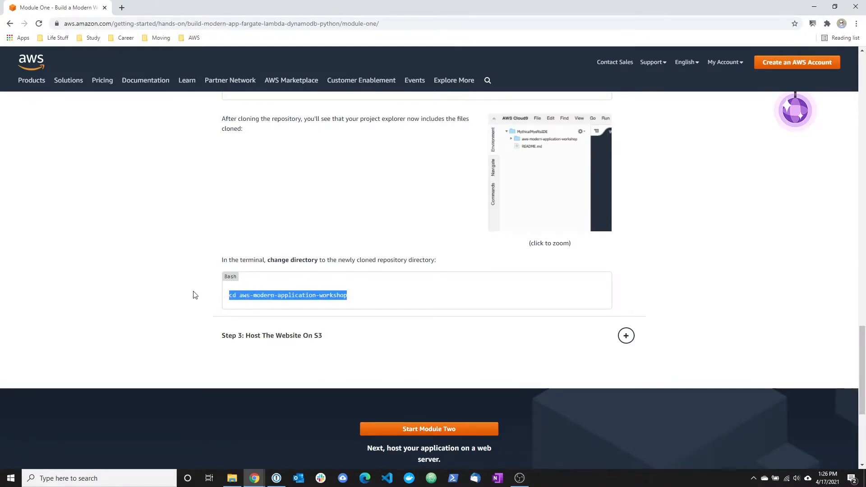
# Expand Step 3: Host The Website On S3 and examine the bucket creation, bucket policy and content publishing commands.
pyautogui.click(251, 337)
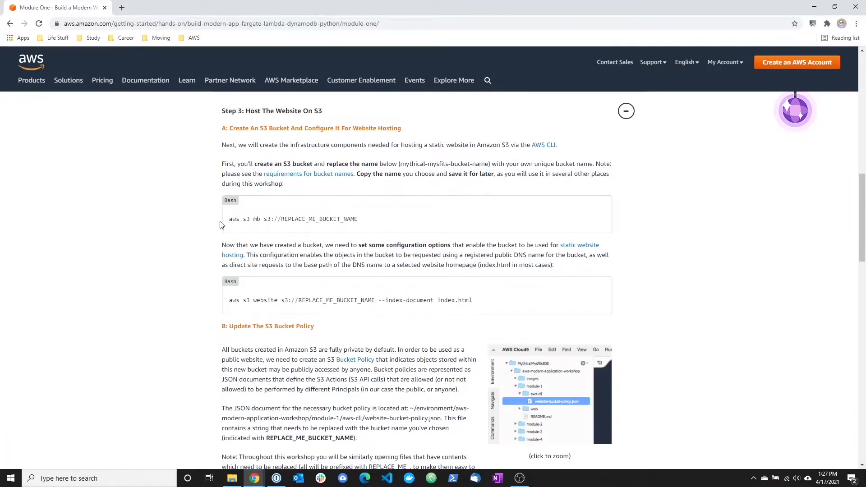
pyautogui.moveTo(228, 219); pyautogui.dragTo(372, 221)
pyautogui.hotkey('ctrl', 'c')
pyautogui.click(372, 221)
pyautogui.scroll(-4, 372, 231)
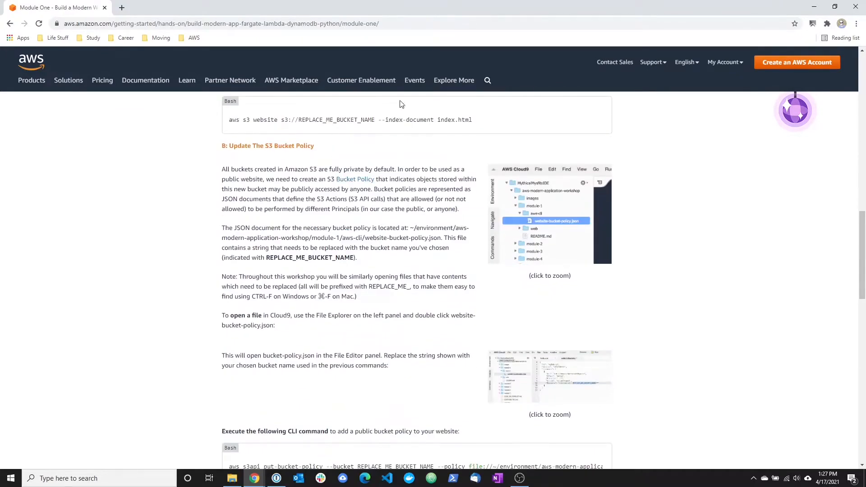
pyautogui.scroll(-3, 356, 235)
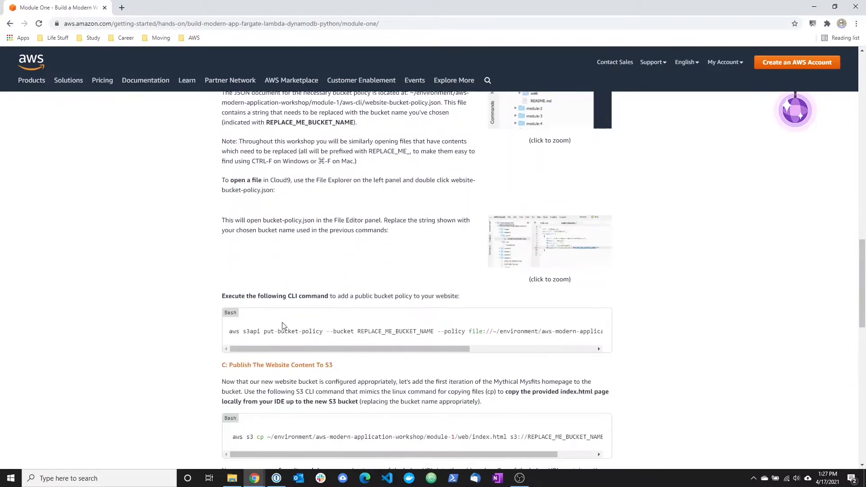
pyautogui.scroll(-1, 284, 326)
pyautogui.scroll(2, 284, 323)
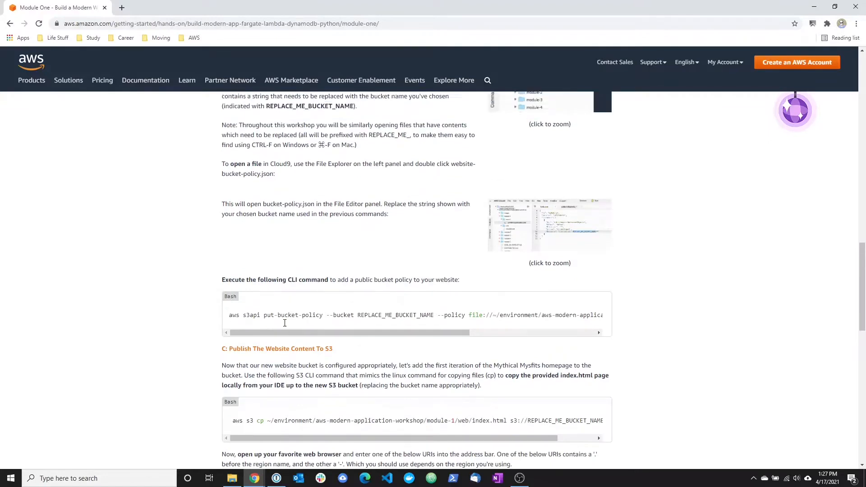
pyautogui.scroll(-8, 286, 325)
pyautogui.scroll(-2, 285, 324)
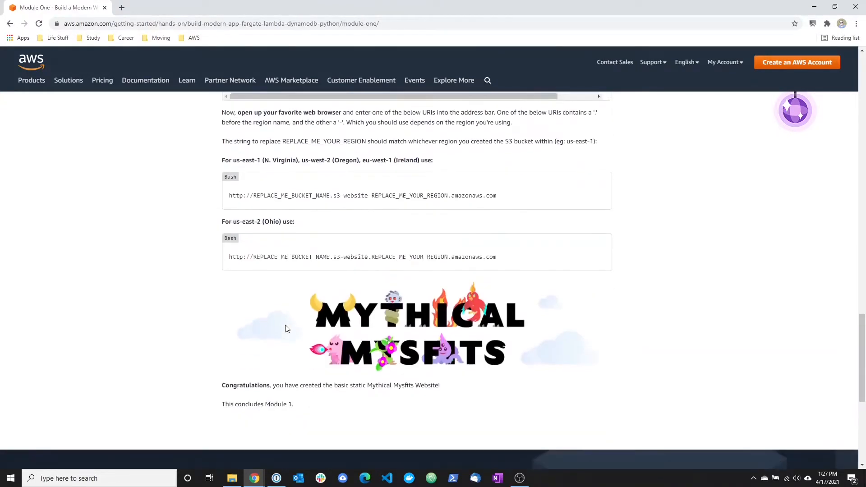
# Open the AWS sign-in page in a new browser tab and sign in as an IAM user, entering the account password.
pyautogui.click(122, 8)
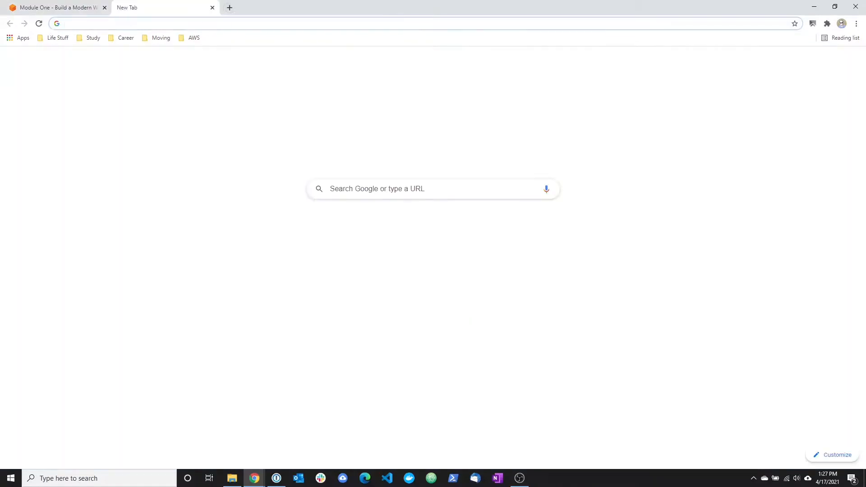
pyautogui.click(165, 25)
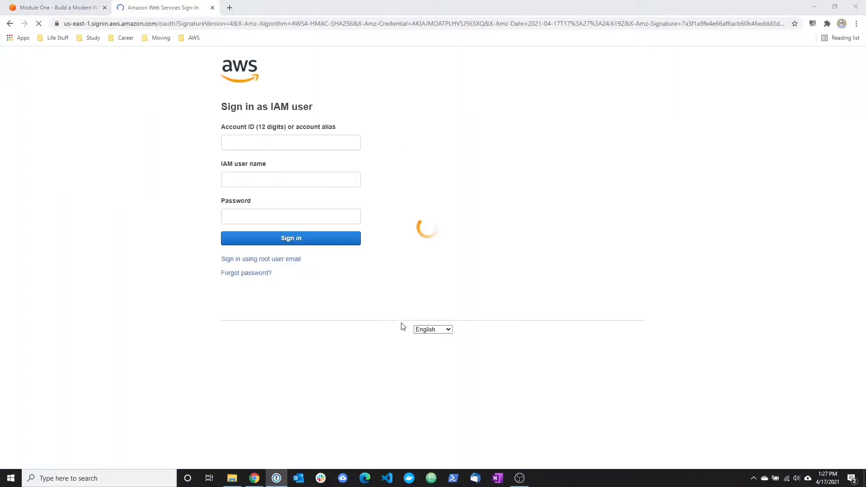
pyautogui.click(237, 217)
pyautogui.hotkey('ctrl', 'v')
pyautogui.click(233, 239)
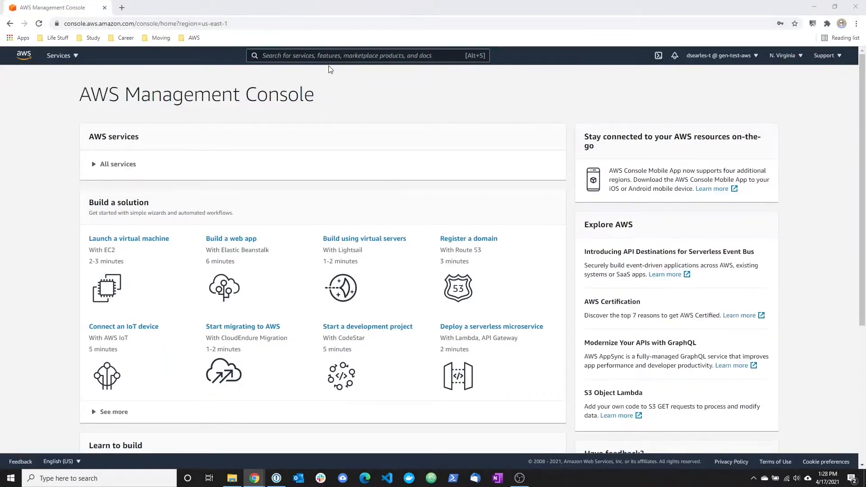
# Search the AWS Management Console for cloud9 and open the Cloud9 service.
pyautogui.click(329, 56)
pyautogui.write('cloud9')
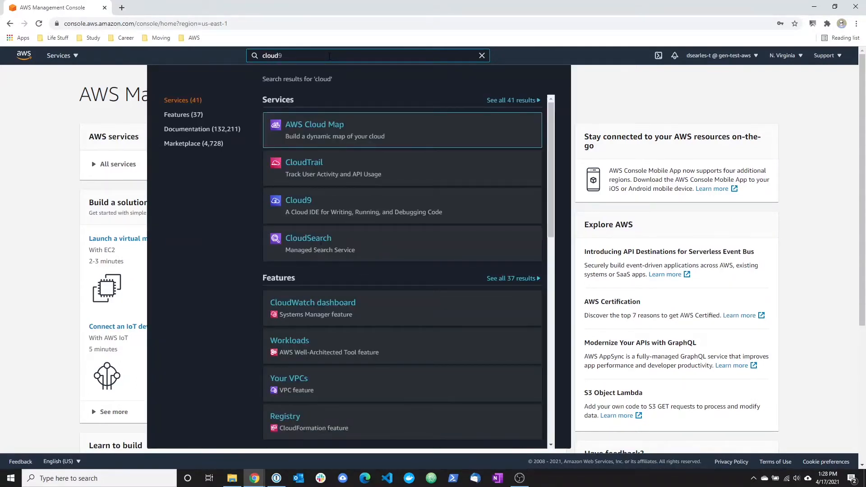
pyautogui.click(300, 130)
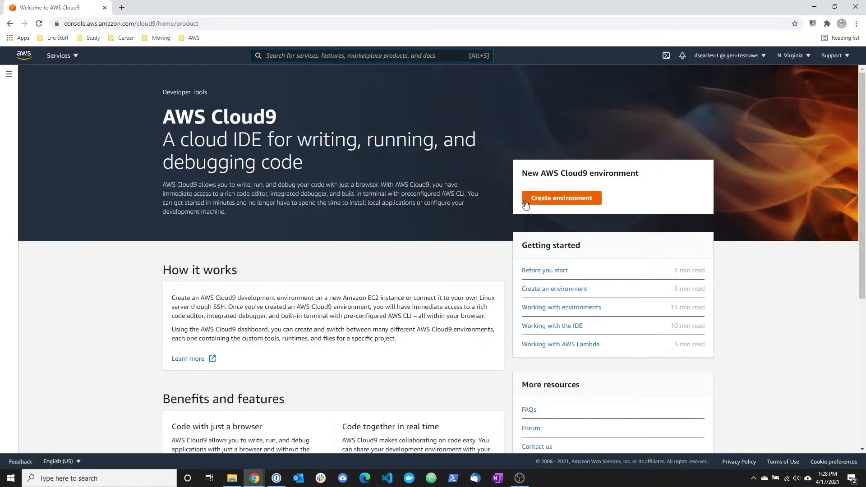
# Start a new Cloud9 environment named MythicalMysfitsIDE with the description "Build a modern web app project" and proceed to its settings.
pyautogui.click(526, 201)
pyautogui.click(214, 188)
pyautogui.write('MythicalMysfitsIDE')
pyautogui.click(180, 248)
pyautogui.write('Bui')
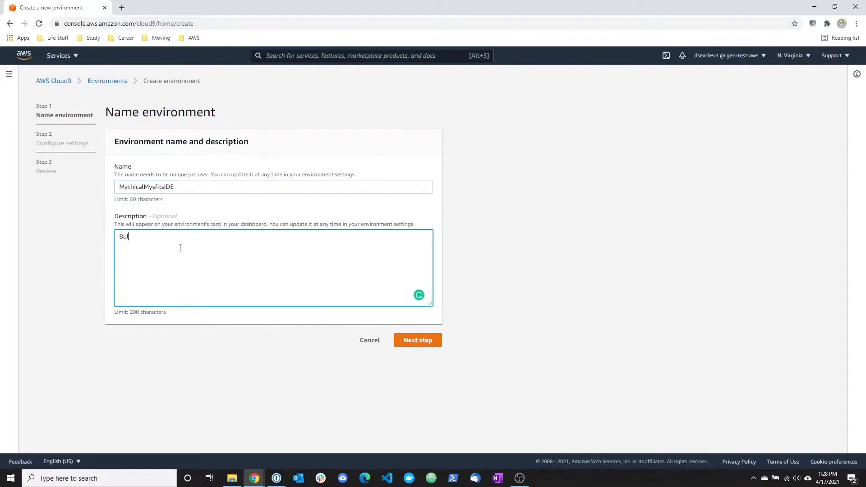
pyautogui.write('ld a modern web app project')
pyautogui.click(414, 341)
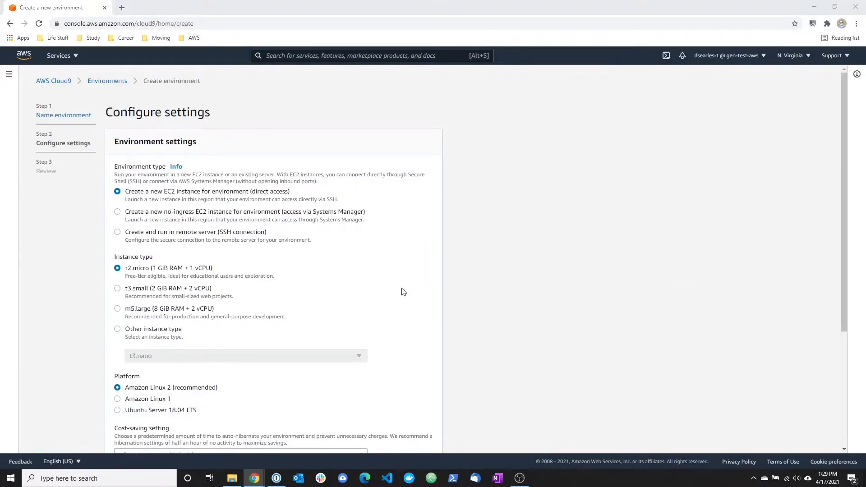
# Keep the default environment settings, review the summary and create the Cloud9 environment.
pyautogui.scroll(-4, 596, 294)
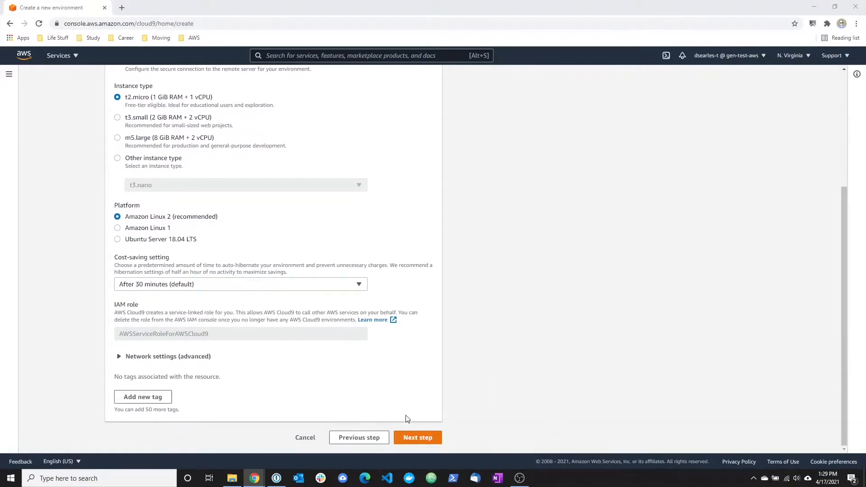
pyautogui.click(422, 439)
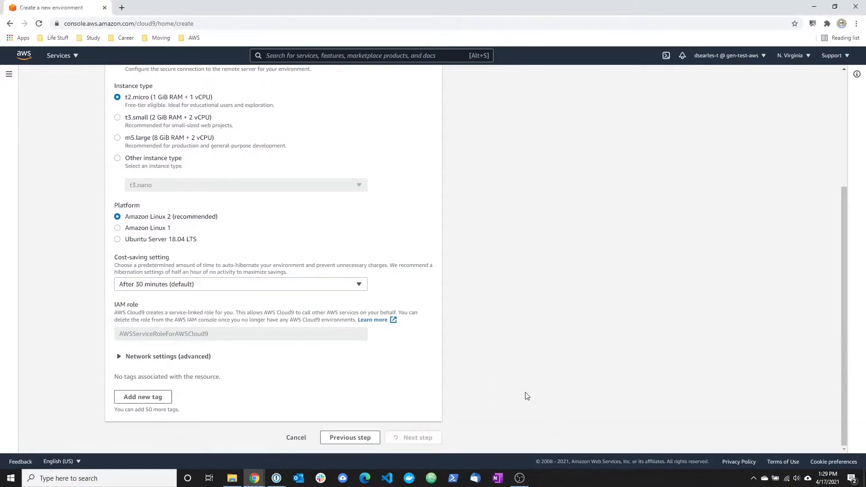
pyautogui.scroll(3, 504, 306)
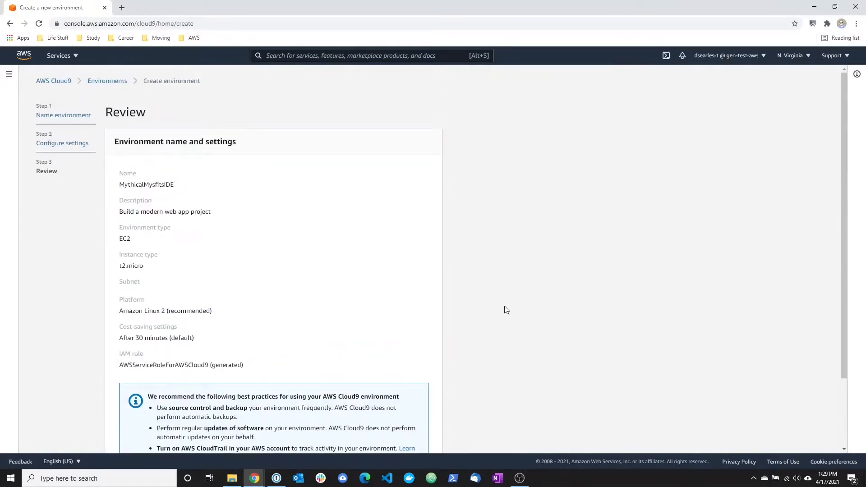
pyautogui.scroll(-3, 505, 306)
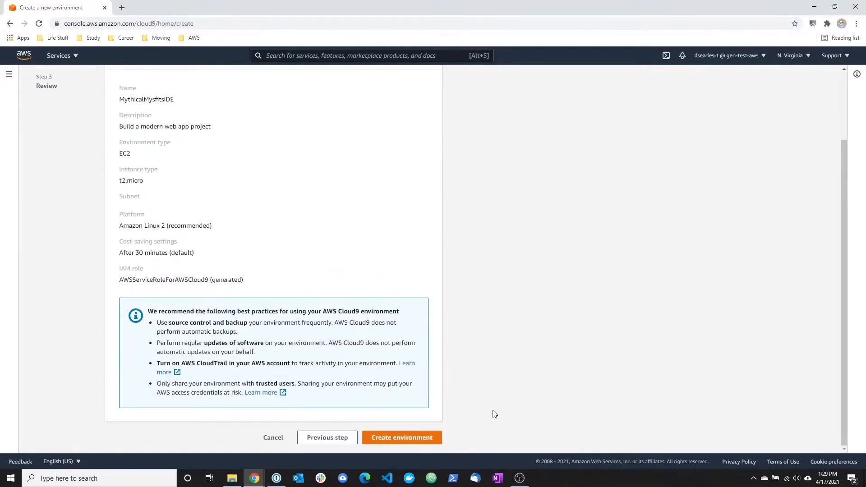
pyautogui.click(404, 440)
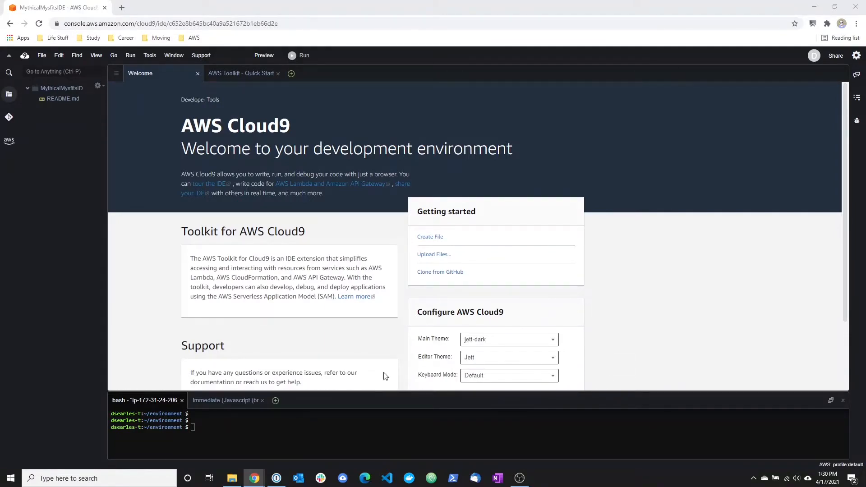
pyautogui.click(194, 427)
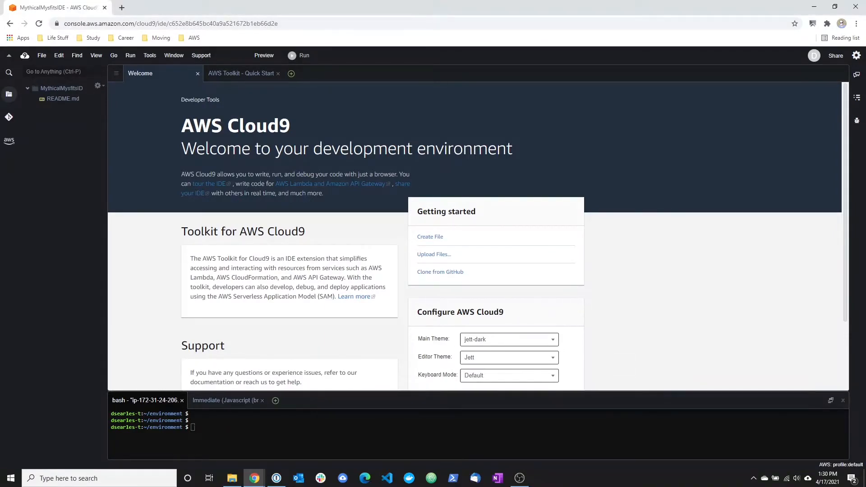
pyautogui.rightClick(195, 428)
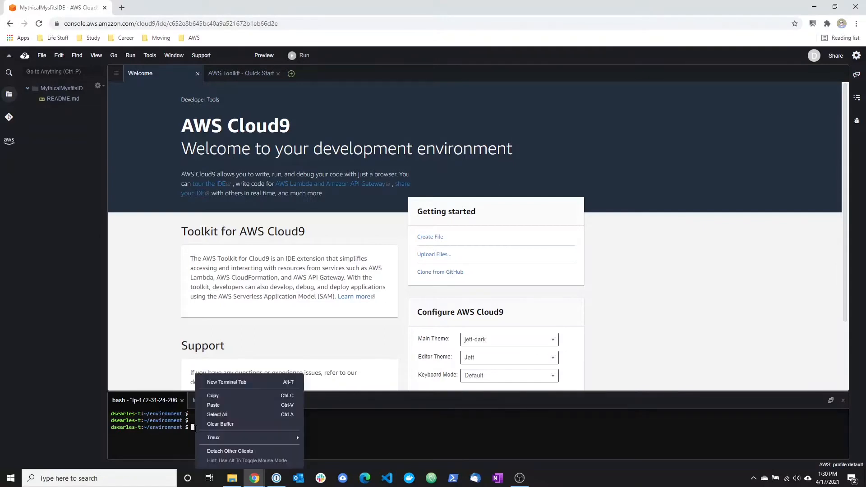
pyautogui.click(211, 402)
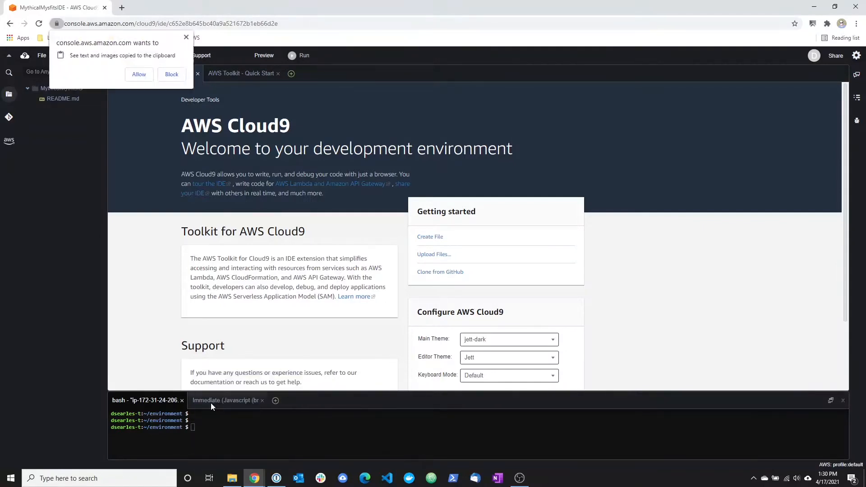
pyautogui.click(140, 74)
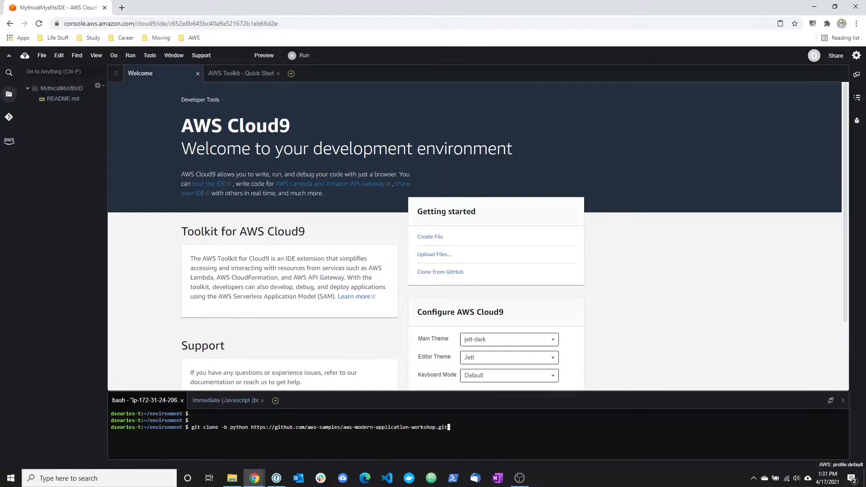
pyautogui.press('Return')
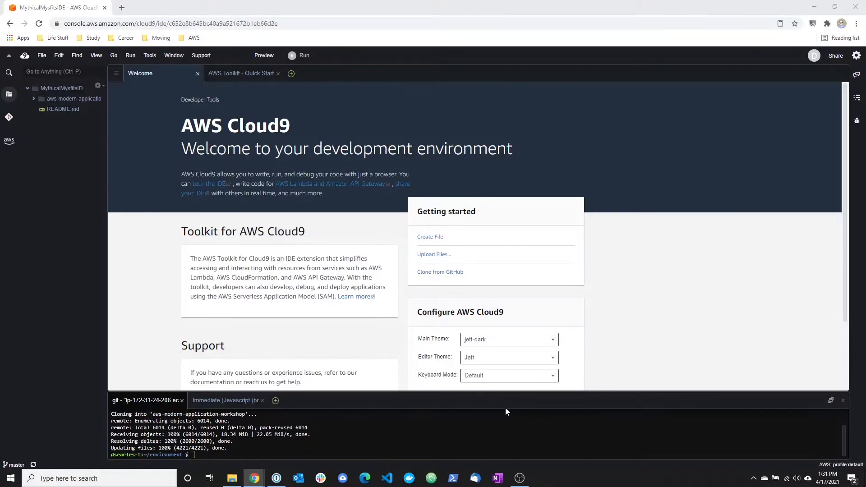
# List the environment's contents in the terminal and change into the aws-modern-application-workshop directory.
pyautogui.click(211, 457)
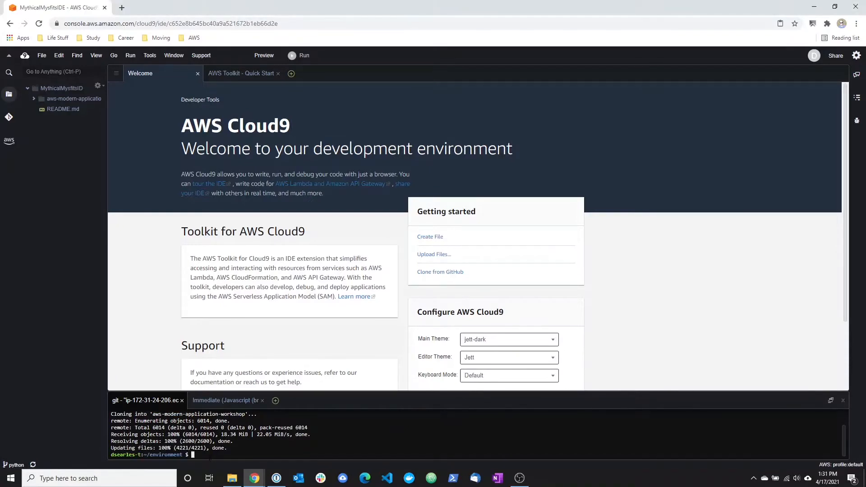
pyautogui.write('ls')
pyautogui.press('Return')
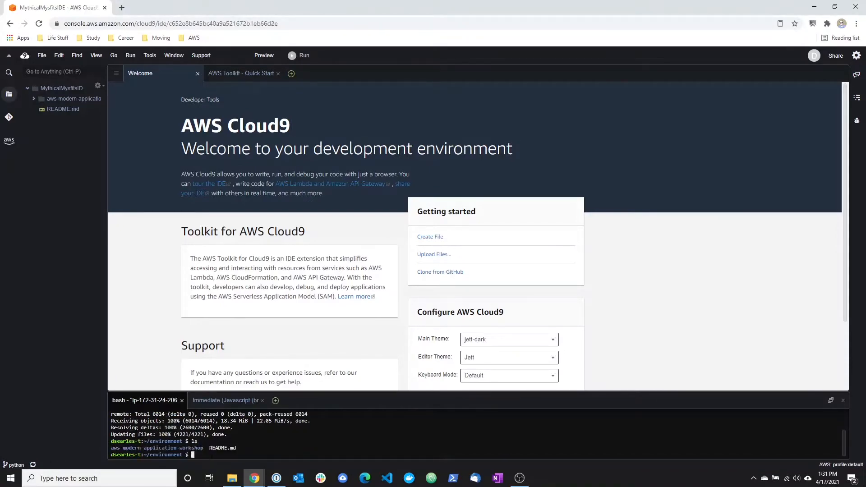
pyautogui.rightClick(212, 456)
pyautogui.click(235, 405)
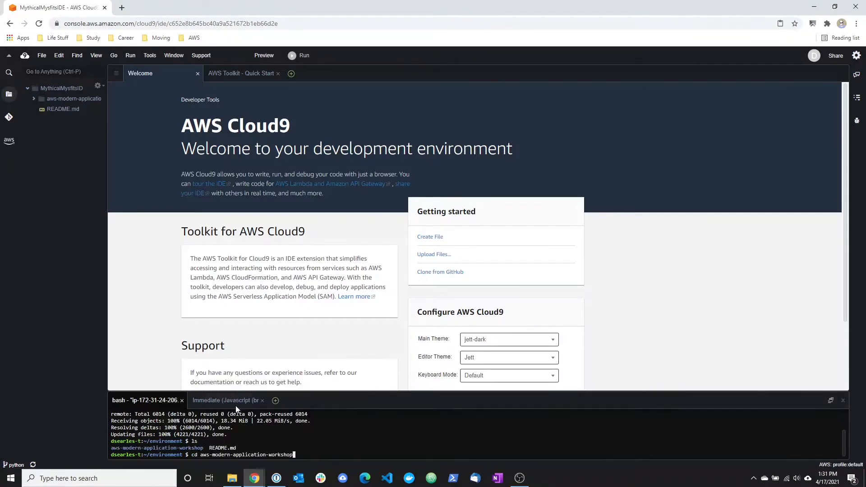
pyautogui.press('Return')
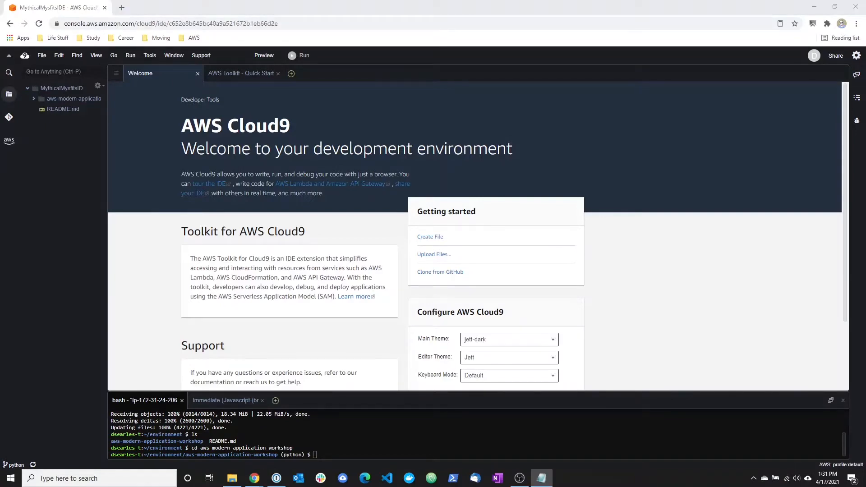
# In Notepad, paste the aws s3 mb command and replace its bucket placeholder with mythicalmisfits2021project.
pyautogui.hotkey('ctrl', 'v')
pyautogui.moveTo(288, 353); pyautogui.dragTo(336, 202)
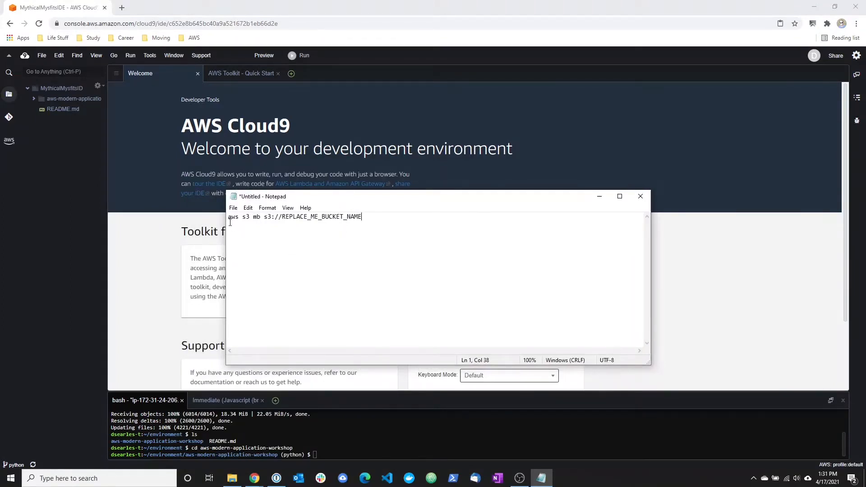
pyautogui.moveTo(229, 217); pyautogui.dragTo(283, 217)
pyautogui.click(370, 216)
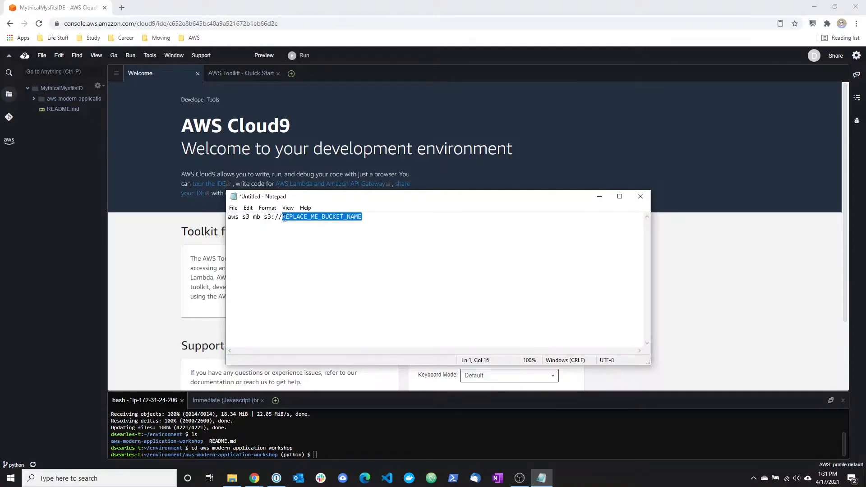
pyautogui.write('mythica')
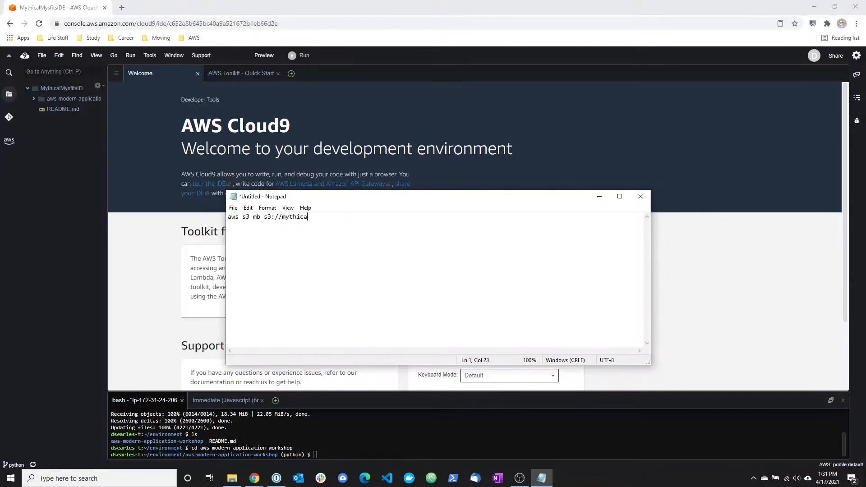
pyautogui.write('lmisfits2021project')
# Copy the command aws s3 mb s3://mythicalmisfits2021project from Notepad and run it in the Cloud9 terminal.
pyautogui.moveTo(396, 222); pyautogui.dragTo(229, 219)
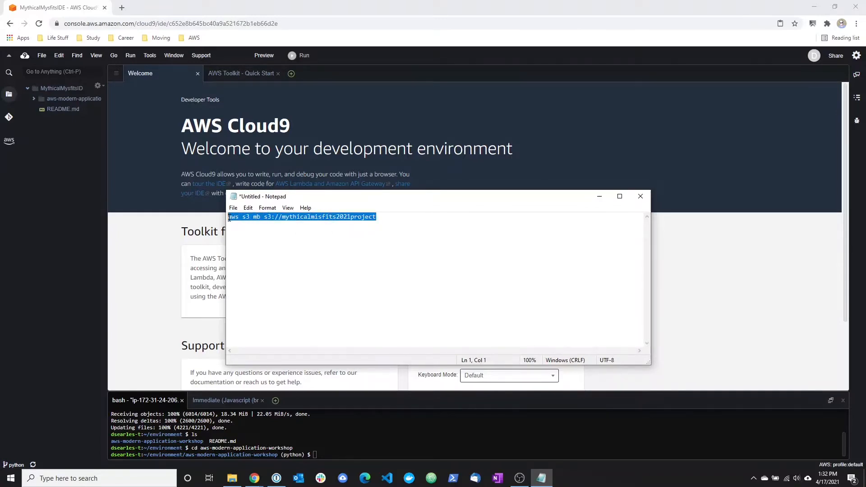
pyautogui.rightClick(235, 219)
pyautogui.click(203, 248)
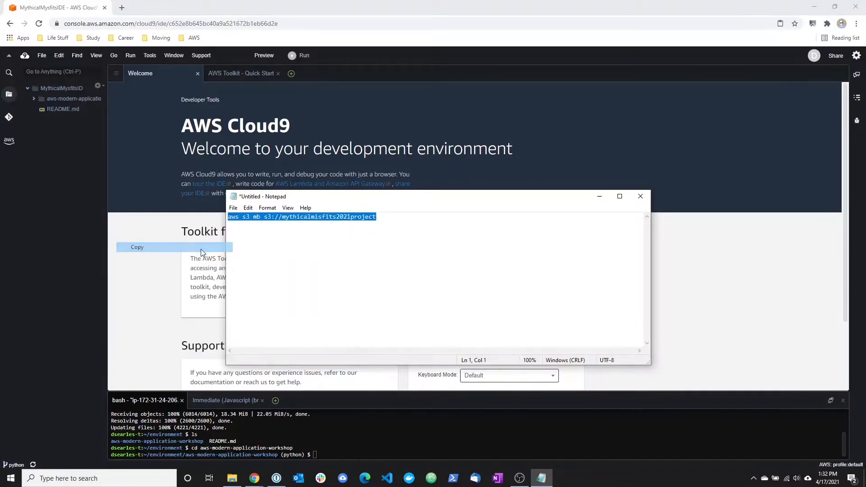
pyautogui.click(600, 197)
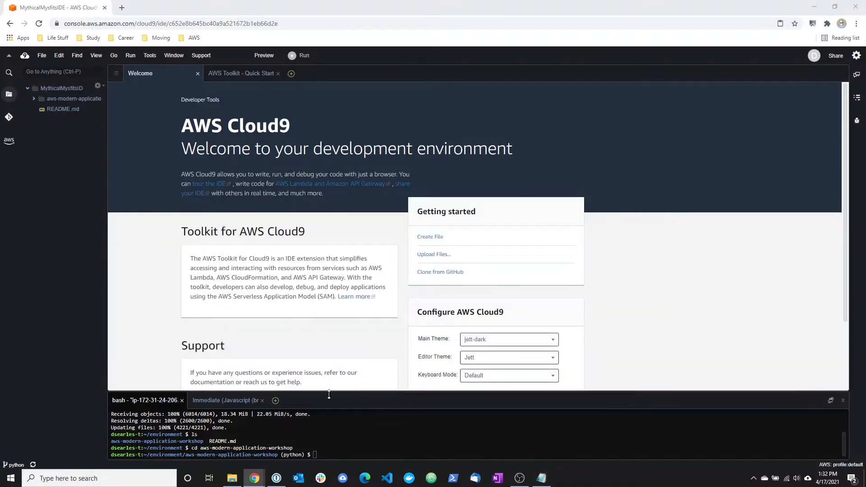
pyautogui.rightClick(326, 451)
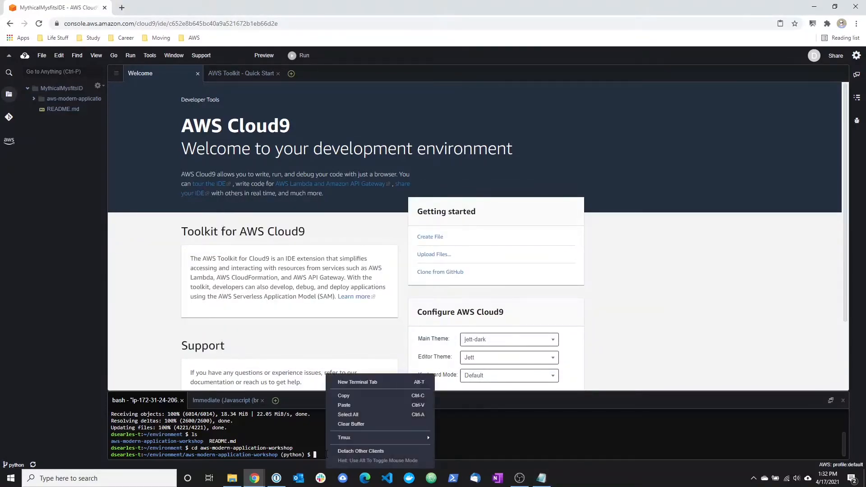
pyautogui.click(340, 408)
pyautogui.press('Return')
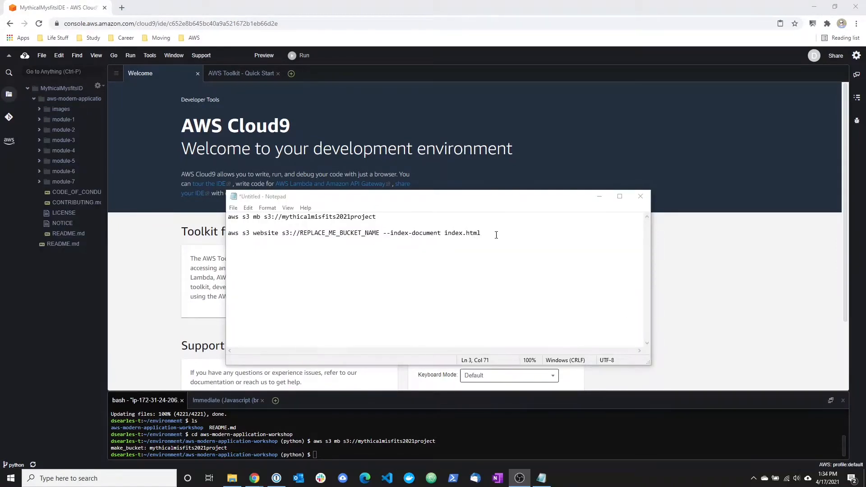
# In Notepad, replace the bucket placeholder in the aws s3 website command with mythicalmisfits2021project.
pyautogui.moveTo(378, 217); pyautogui.dragTo(284, 217)
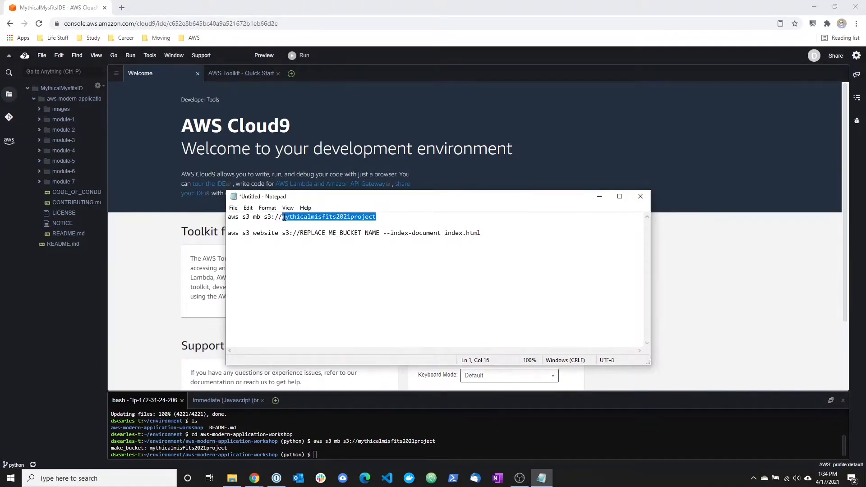
pyautogui.moveTo(380, 233); pyautogui.dragTo(295, 234)
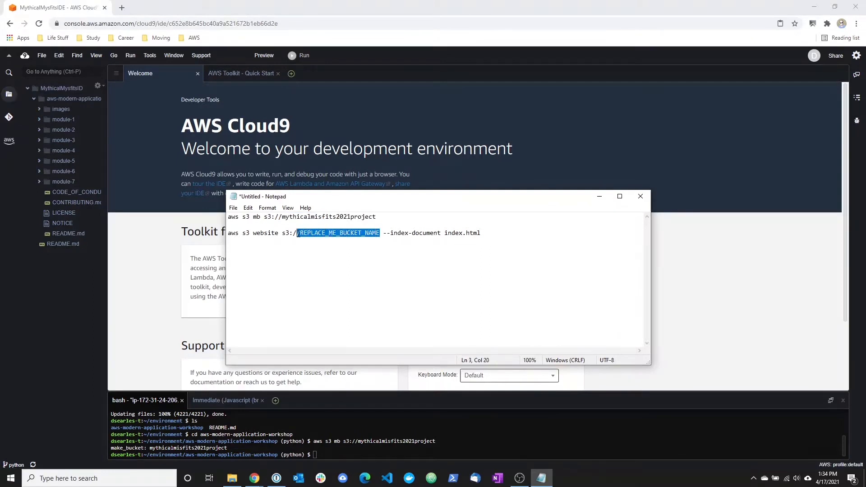
pyautogui.hotkey('ctrl', 'v')
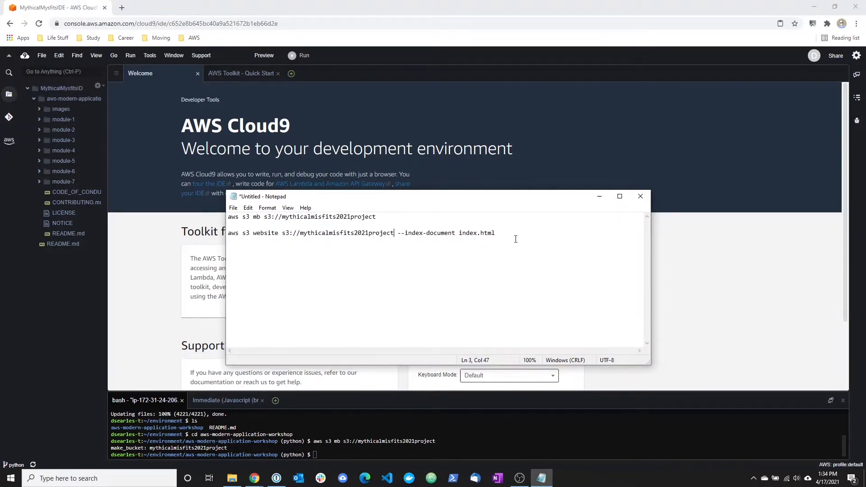
# Copy the completed aws s3 website command with index document index.html and run it in the Cloud9 terminal.
pyautogui.moveTo(508, 233); pyautogui.dragTo(228, 233)
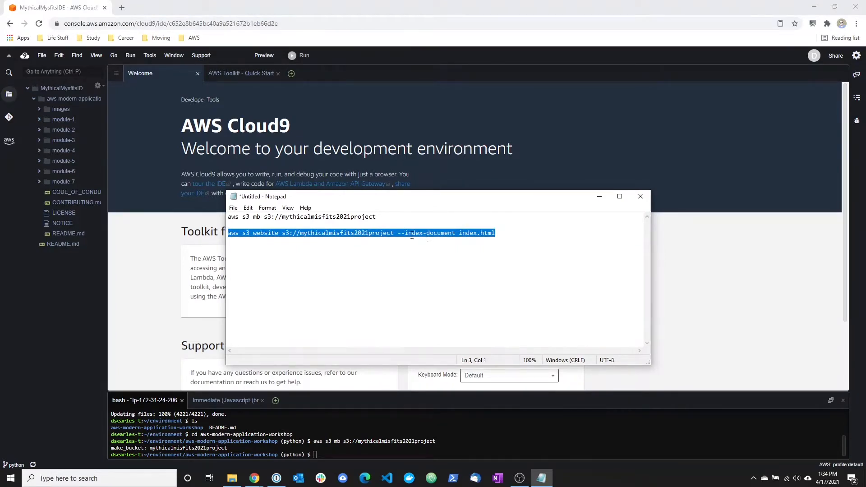
pyautogui.click(506, 234)
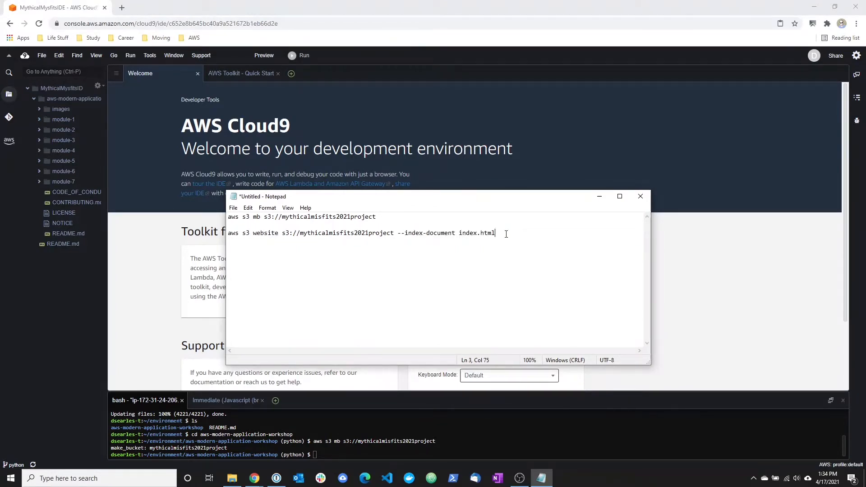
pyautogui.moveTo(506, 234); pyautogui.dragTo(222, 233)
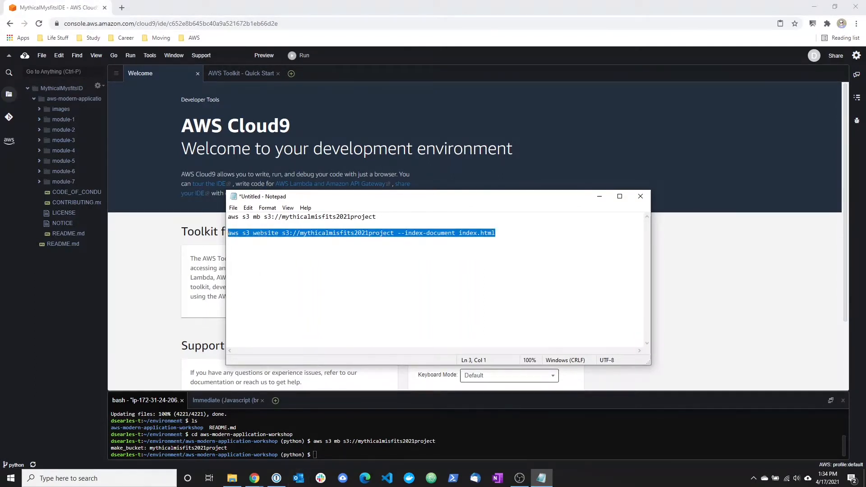
pyautogui.click(314, 446)
pyautogui.rightClick(314, 447)
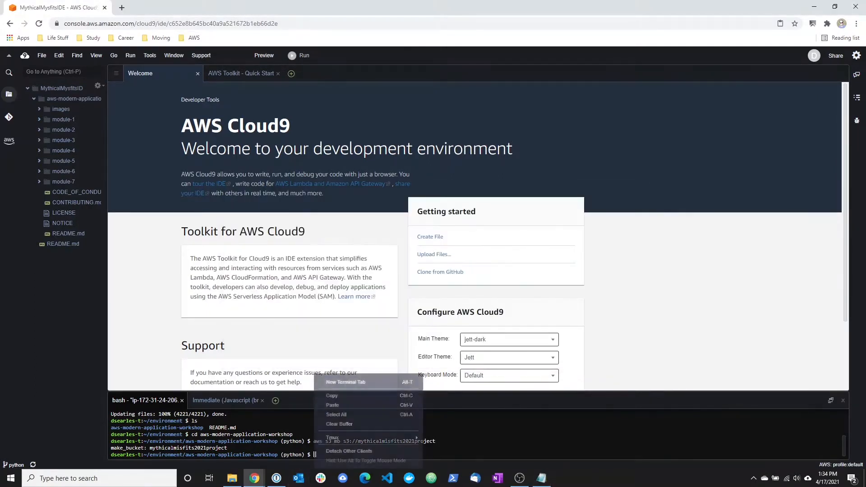
pyautogui.click(332, 406)
pyautogui.press('Return')
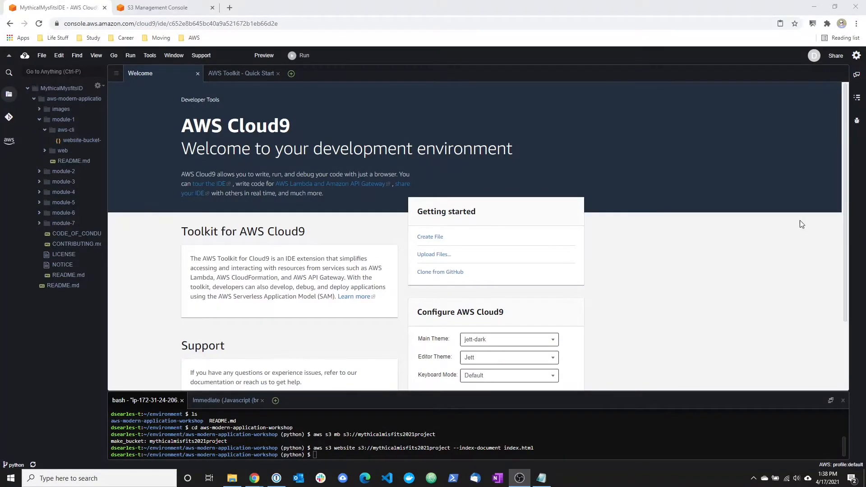
# Open website-bucket-policy.json from module-1/aws-cli and copy the bucket name mythicalmisfits2021project from the Notepad notes.
pyautogui.doubleClick(73, 141)
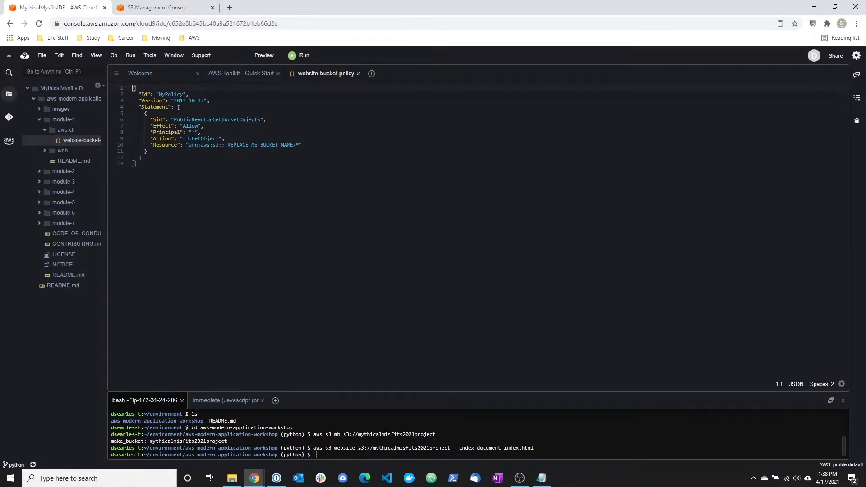
pyautogui.moveTo(228, 145); pyautogui.dragTo(293, 145)
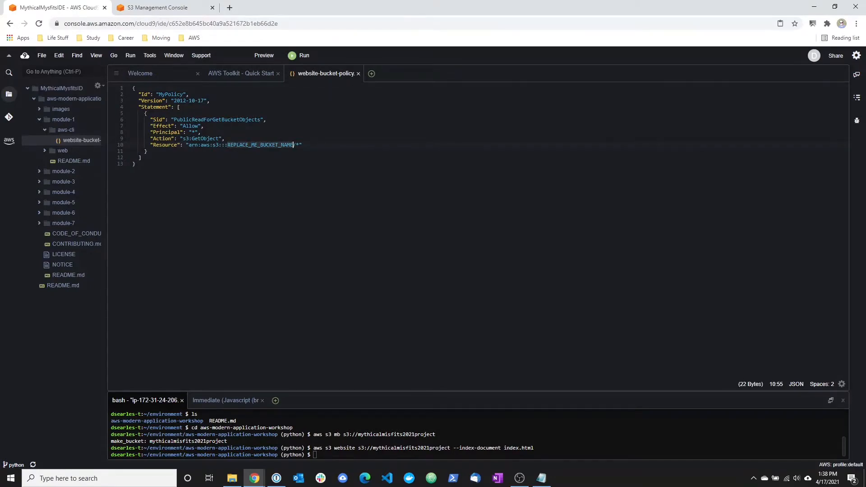
pyautogui.hotkey('alt', 'Tab')
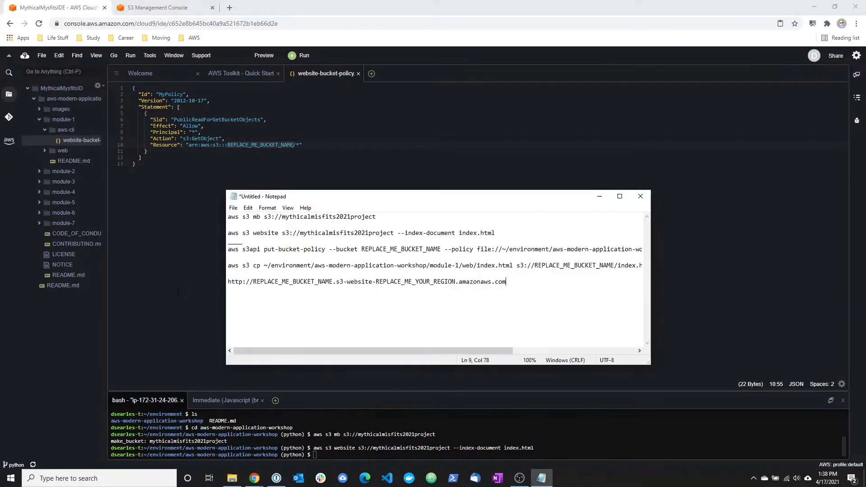
pyautogui.moveTo(281, 216); pyautogui.dragTo(387, 223)
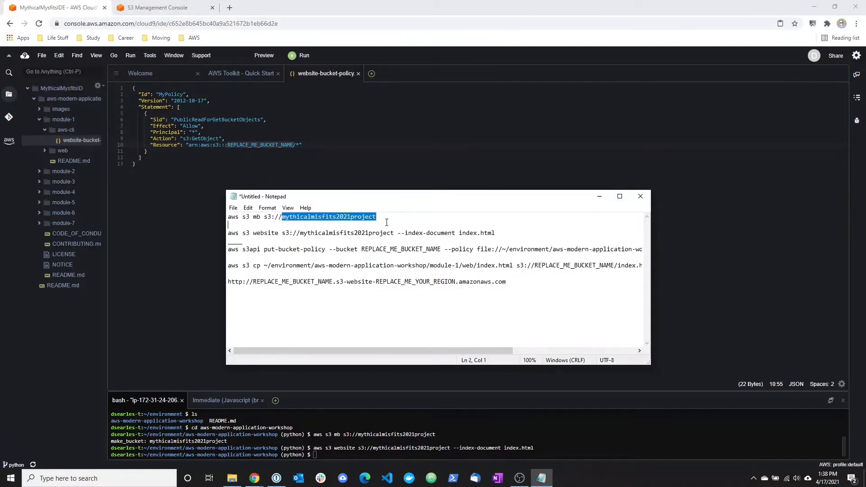
pyautogui.hotkey('alt', 'Tab')
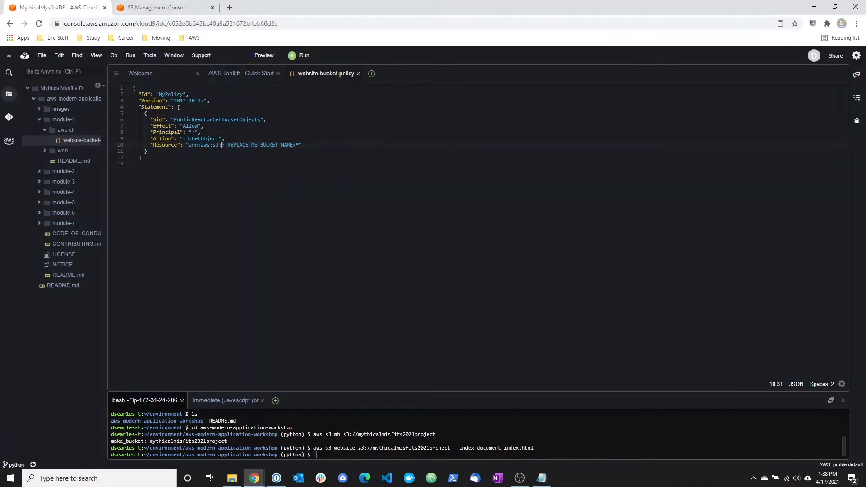
# Replace REPLACE_ME_BUCKET_NAME in the policy's Resource ARN with mythicalmisfits2021project, keeping it on one line, and save the file.
pyautogui.moveTo(228, 145); pyautogui.dragTo(291, 145)
pyautogui.hotkey('ctrl', 'v')
pyautogui.hotkey('ctrl', 'z')
pyautogui.hotkey('ctrl', 'v')
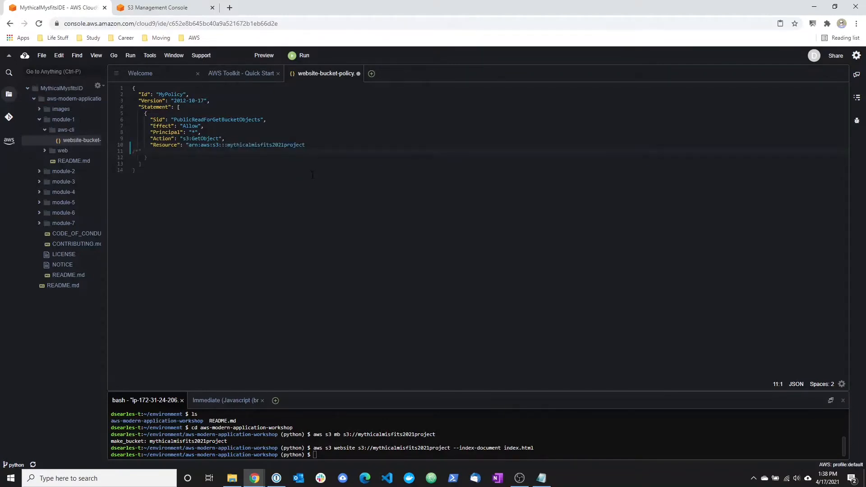
pyautogui.press('BackSpace')
pyautogui.click(230, 145)
pyautogui.moveTo(311, 146); pyautogui.dragTo(241, 144)
pyautogui.click(241, 144)
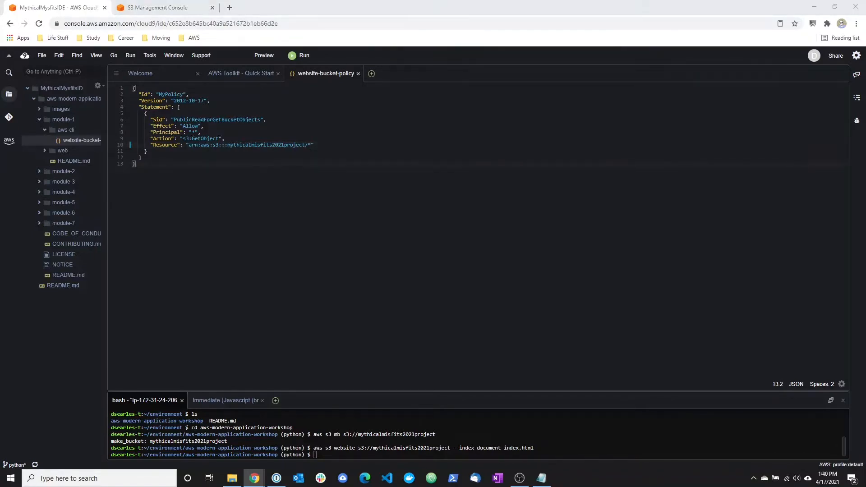
# In Notepad, replace the bucket placeholder in the aws s3api put-bucket-policy command with mythicalmisfits2021project.
pyautogui.click(541, 478)
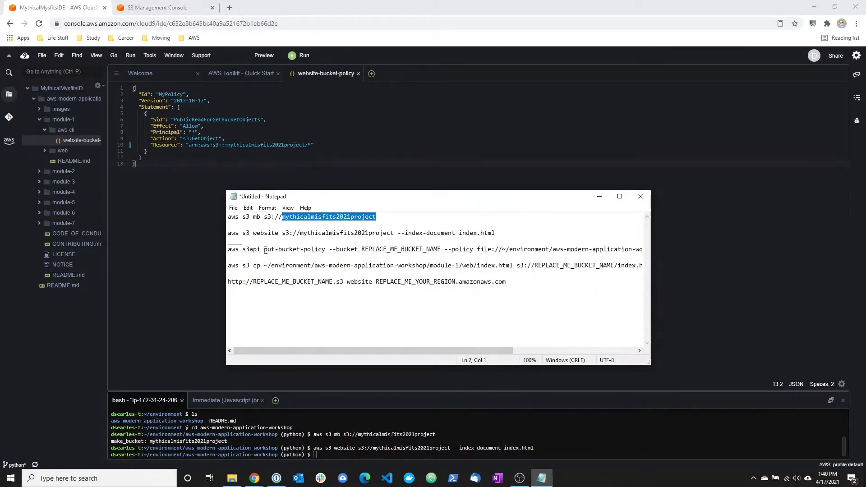
pyautogui.moveTo(228, 249); pyautogui.dragTo(442, 249)
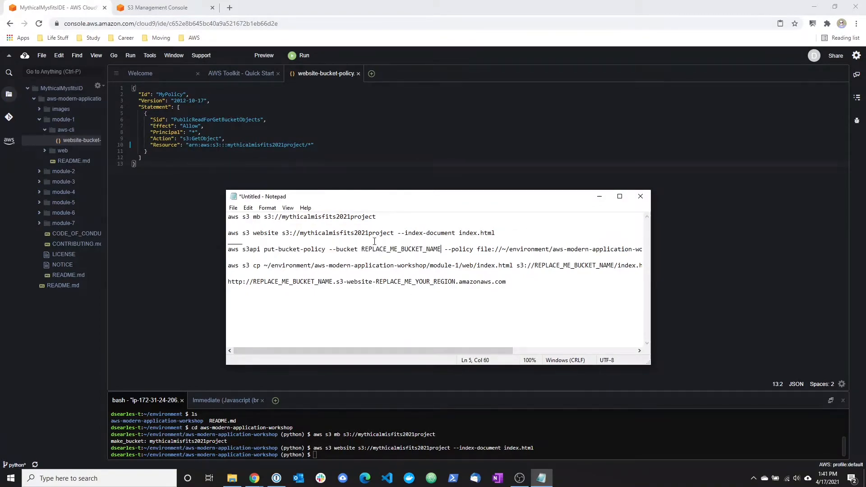
pyautogui.moveTo(382, 218); pyautogui.dragTo(283, 218)
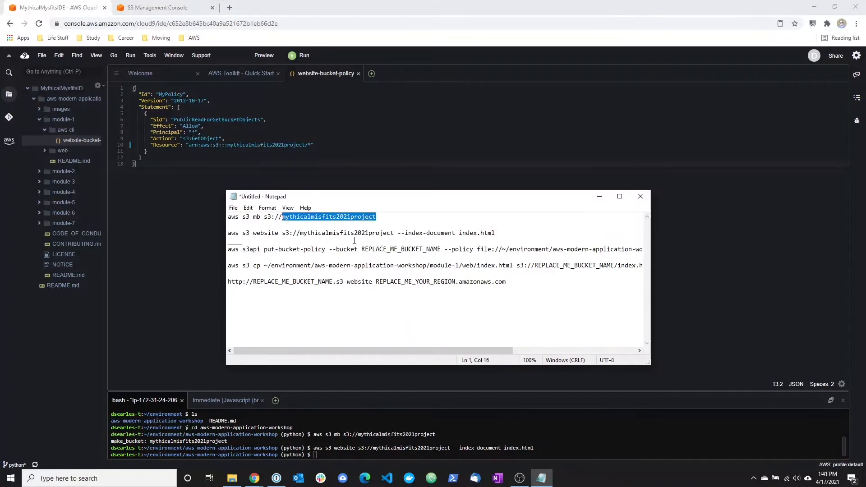
pyautogui.moveTo(361, 249); pyautogui.dragTo(441, 246)
pyautogui.hotkey('ctrl', 'v')
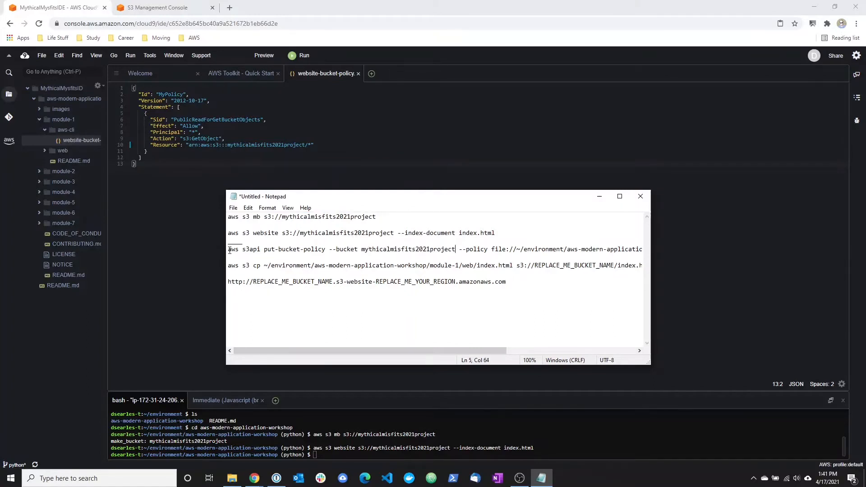
# Copy the completed put-bucket-policy command referencing website-bucket-policy.json and run it in the Cloud9 terminal.
pyautogui.moveTo(229, 249); pyautogui.dragTo(643, 249)
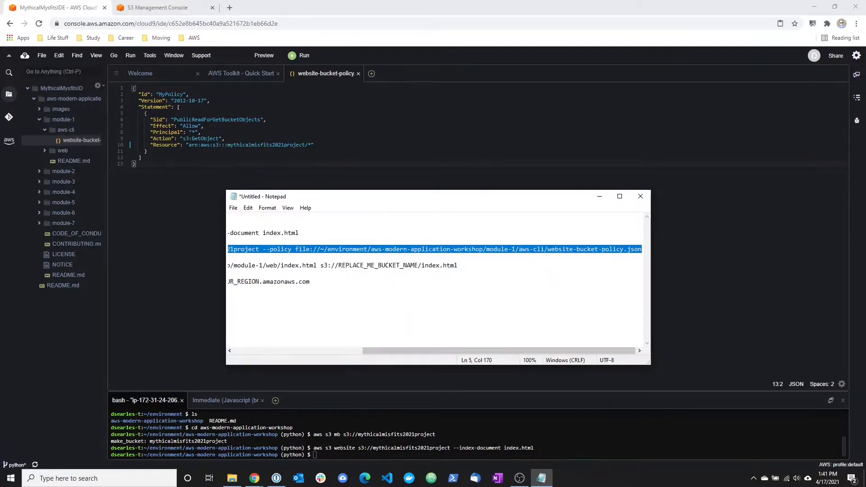
pyautogui.click(314, 458)
pyautogui.rightClick(314, 456)
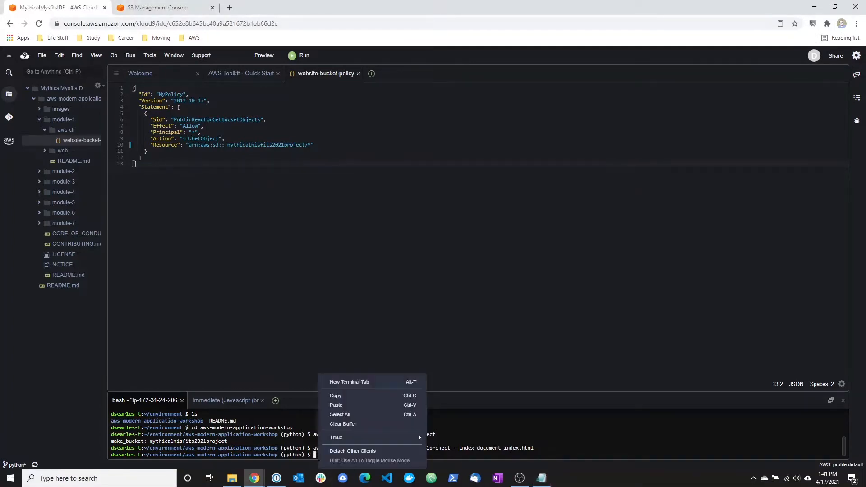
pyautogui.click(338, 404)
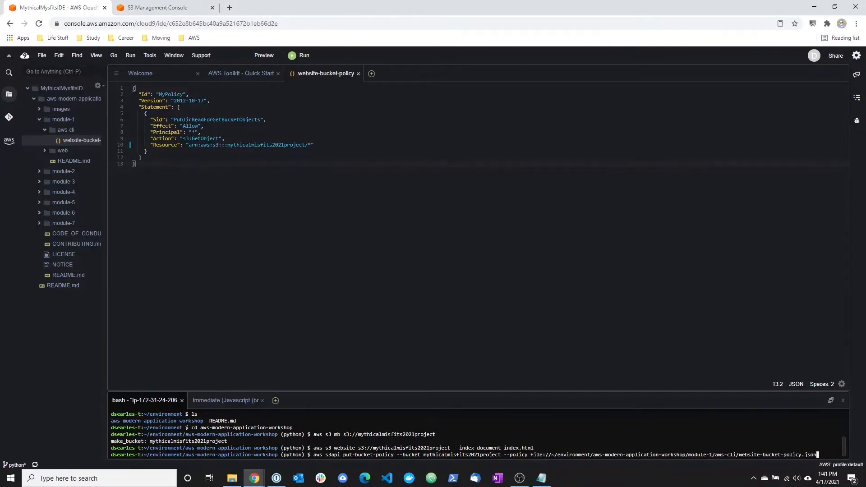
pyautogui.press('Return')
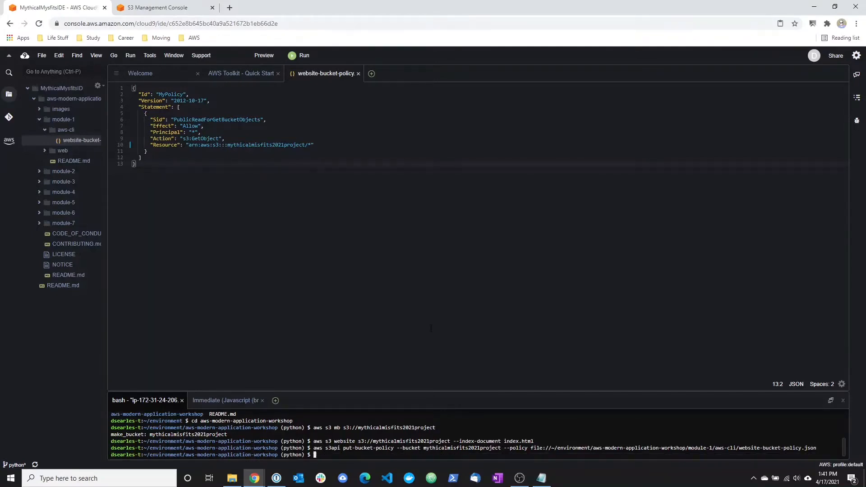
# In Notepad, replace REPLACE_ME_BUCKET_NAME in the aws s3 cp command's destination with mythicalmisfits2021project.
pyautogui.click(541, 478)
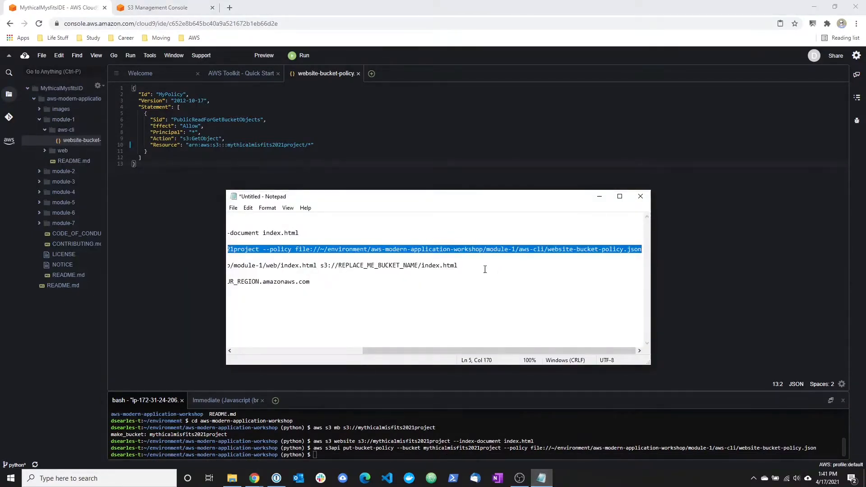
pyautogui.moveTo(417, 351); pyautogui.dragTo(270, 342)
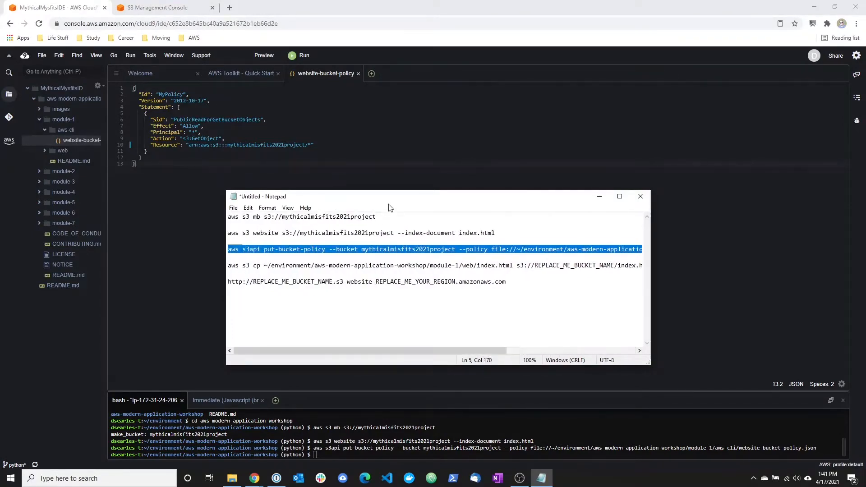
pyautogui.moveTo(379, 218); pyautogui.dragTo(279, 218)
pyautogui.hotkey('ctrl', 'c')
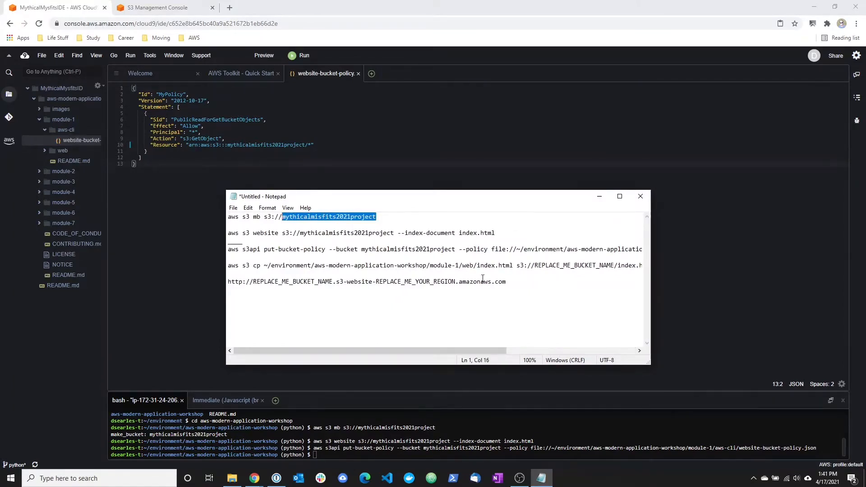
pyautogui.click(615, 265)
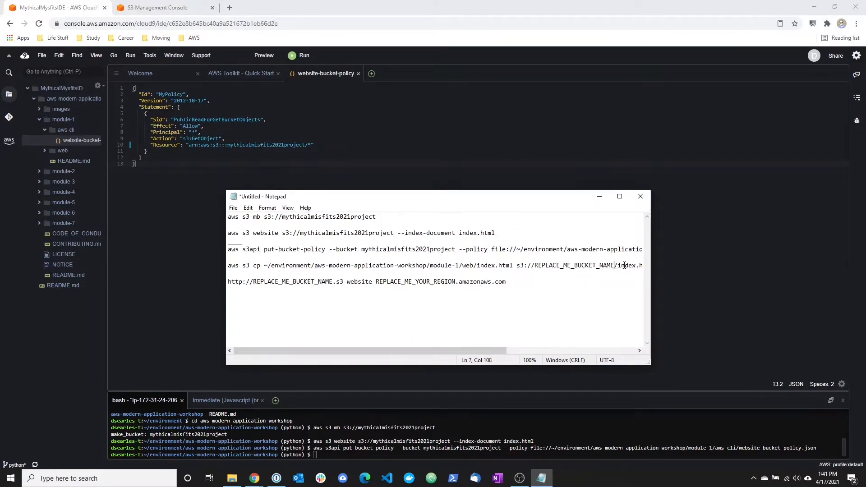
pyautogui.press('BackSpace')
pyautogui.press('BackSpace')
pyautogui.press('BackSpace')
pyautogui.press('BackSpace')
pyautogui.press('BackSpace')
pyautogui.press('BackSpace')
pyautogui.press('BackSpace')
pyautogui.press('BackSpace')
pyautogui.press('BackSpace')
pyautogui.press('BackSpace')
pyautogui.press('BackSpace')
pyautogui.press('BackSpace')
pyautogui.press('BackSpace')
pyautogui.press('BackSpace')
pyautogui.press('BackSpace')
pyautogui.press('BackSpace')
pyautogui.press('BackSpace')
pyautogui.press('BackSpace')
pyautogui.press('BackSpace')
pyautogui.press('BackSpace')
pyautogui.press('BackSpace')
pyautogui.press('BackSpace')
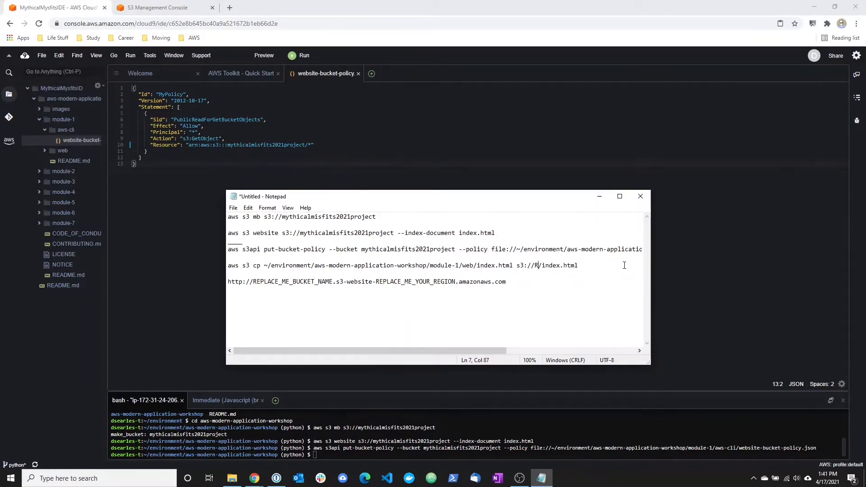
pyautogui.hotkey('ctrl', 'v')
# Copy the completed aws s3 cp command and run it in the Cloud9 terminal to upload module-1/web/index.html to the bucket.
pyautogui.moveTo(228, 267); pyautogui.dragTo(676, 267)
pyautogui.hotkey('ctrl', 'c')
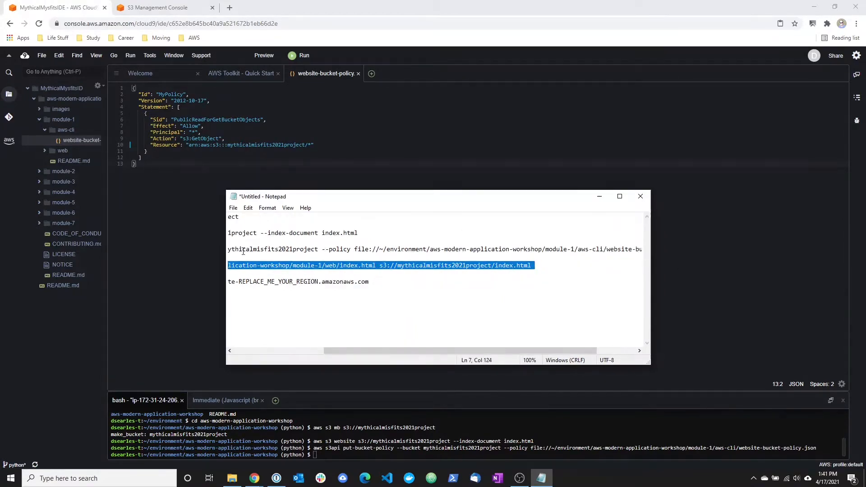
pyautogui.click(317, 451)
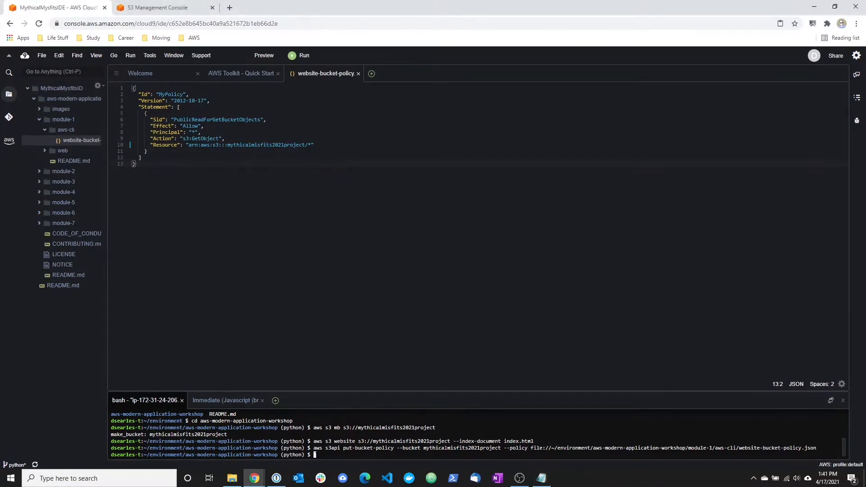
pyautogui.rightClick(317, 451)
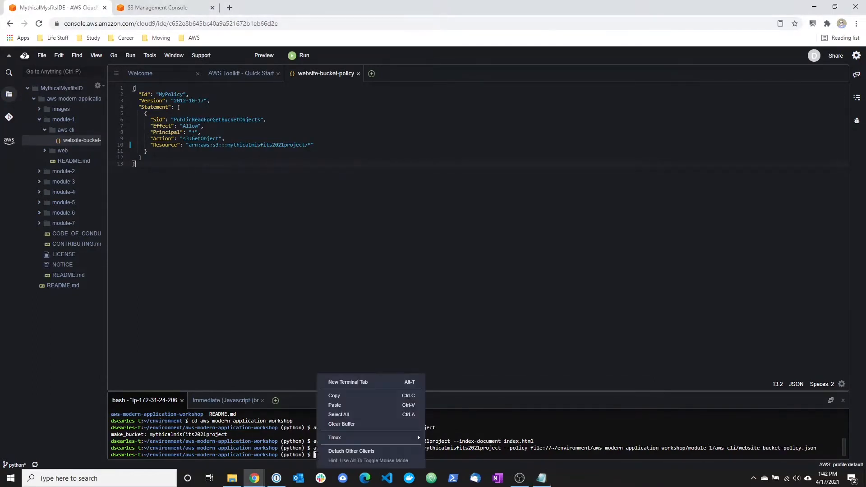
pyautogui.click(334, 405)
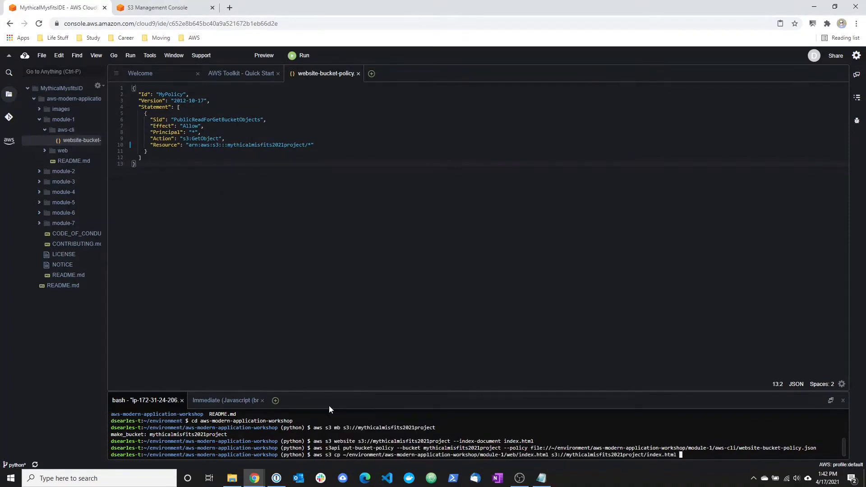
pyautogui.press('Return')
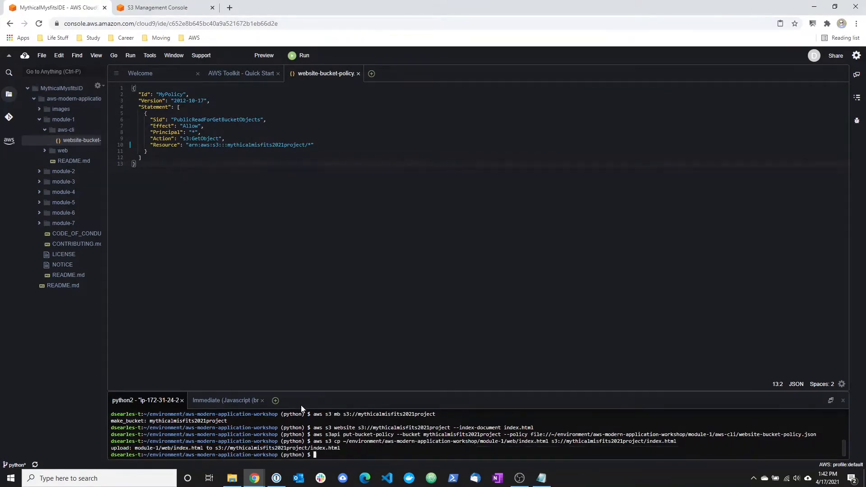
# In the S3 console, open the mythicalmisfits2021project bucket's permissions and review its public access settings and bucket policy.
pyautogui.click(153, 6)
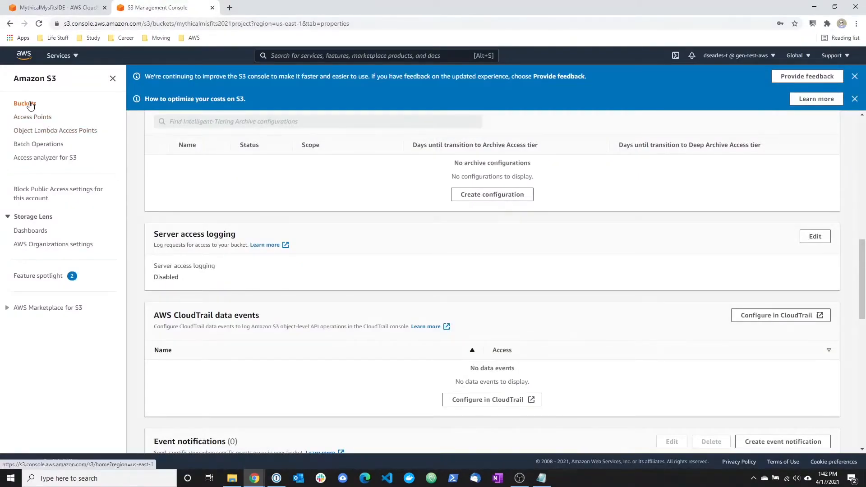
pyautogui.click(28, 105)
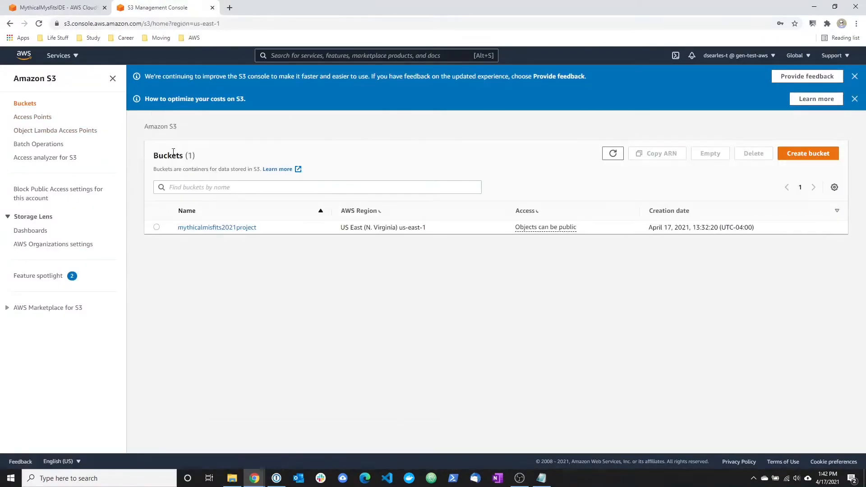
pyautogui.click(212, 231)
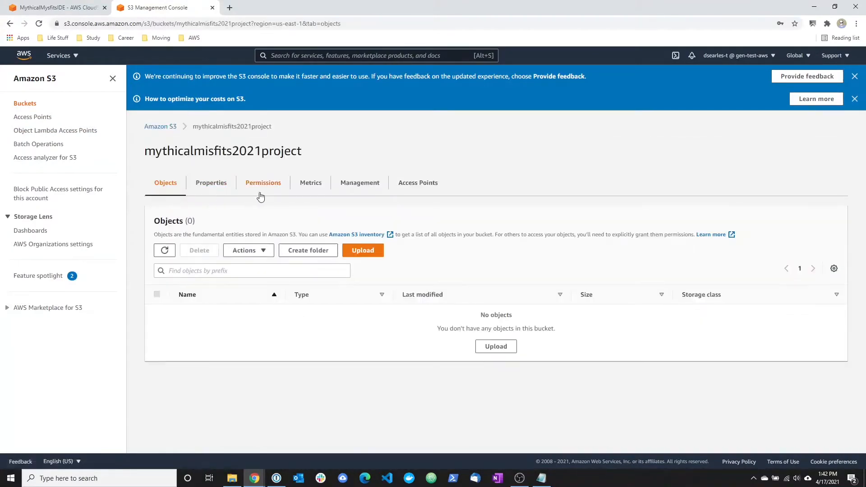
pyautogui.click(263, 186)
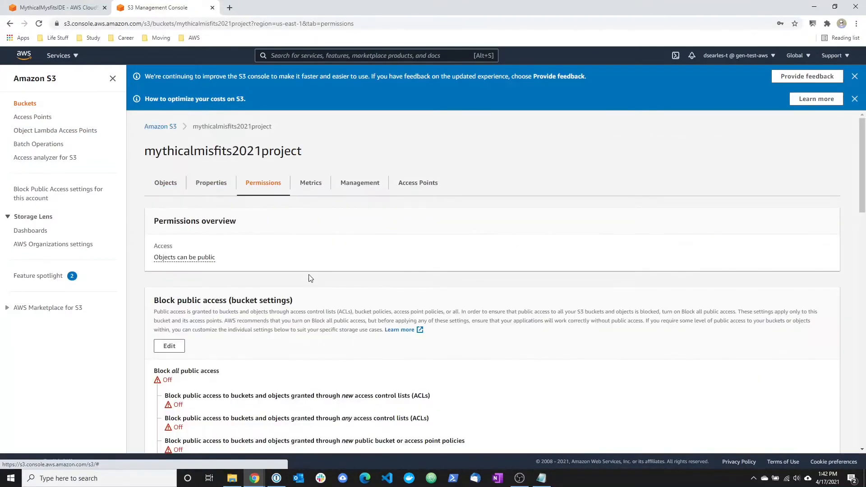
pyautogui.scroll(-3, 309, 279)
pyautogui.scroll(-2, 309, 278)
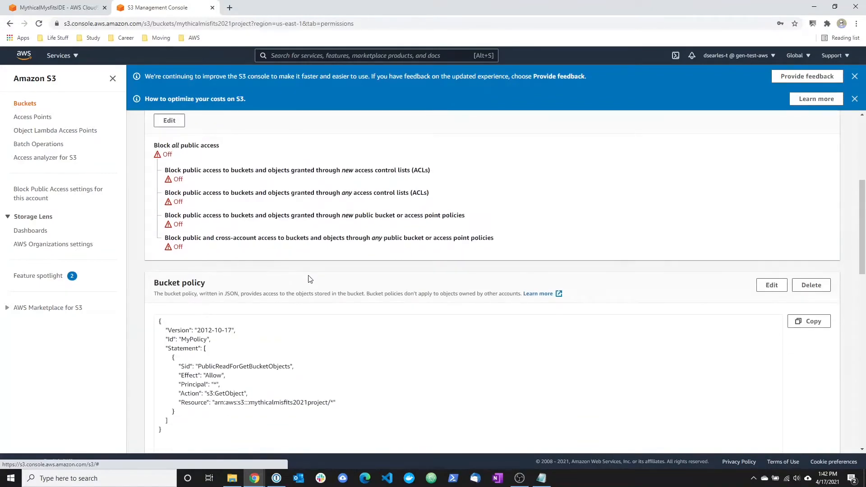
pyautogui.scroll(-3, 304, 278)
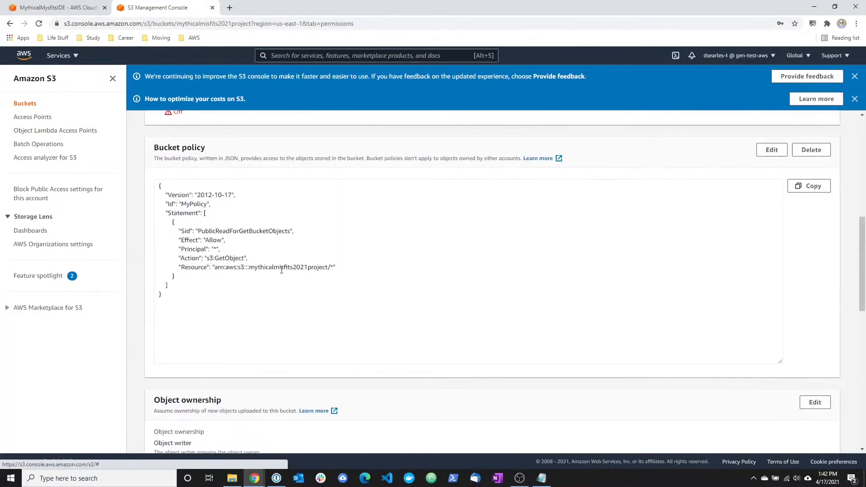
pyautogui.moveTo(182, 296); pyautogui.dragTo(158, 182)
pyautogui.click(343, 283)
pyautogui.scroll(-3, 356, 297)
pyautogui.scroll(-8, 355, 296)
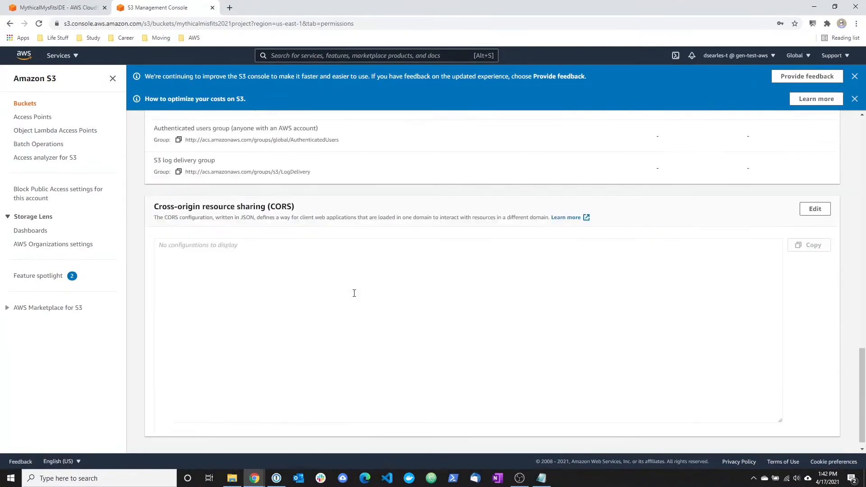
pyautogui.scroll(6, 356, 298)
pyautogui.scroll(15, 355, 300)
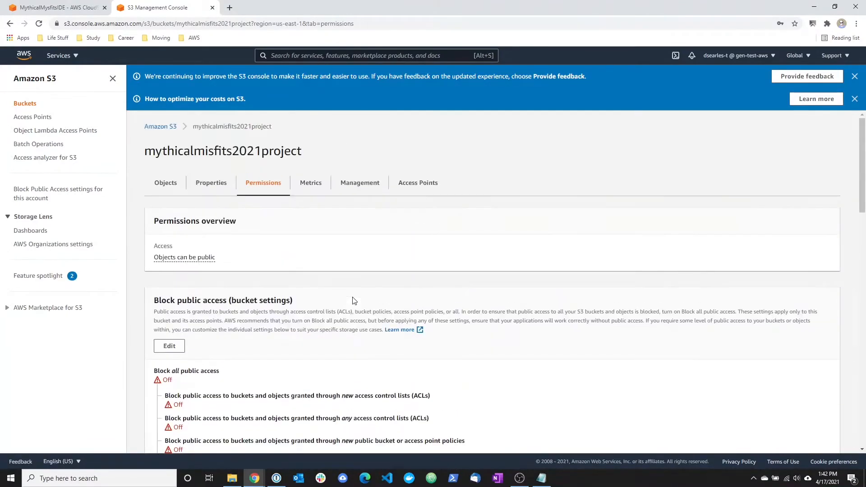
# Open the bucket website endpoint from the static website hosting properties and look through the published Mythical Mysfits page.
pyautogui.click(221, 188)
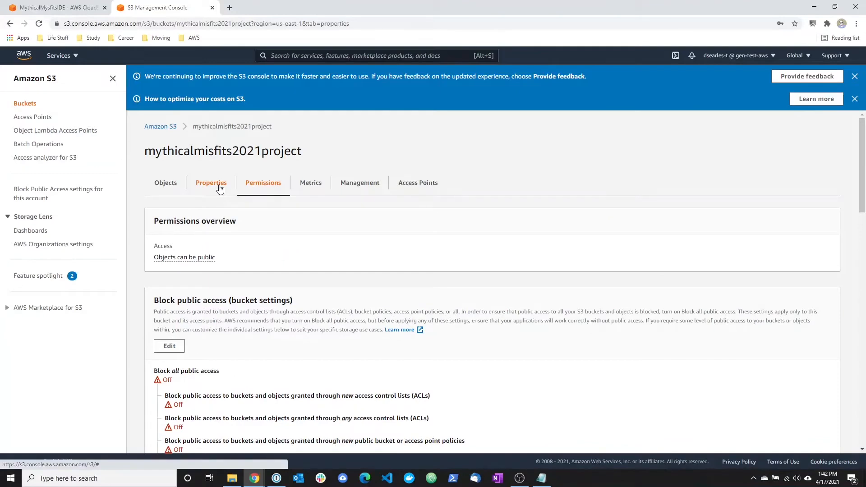
pyautogui.scroll(-6, 295, 272)
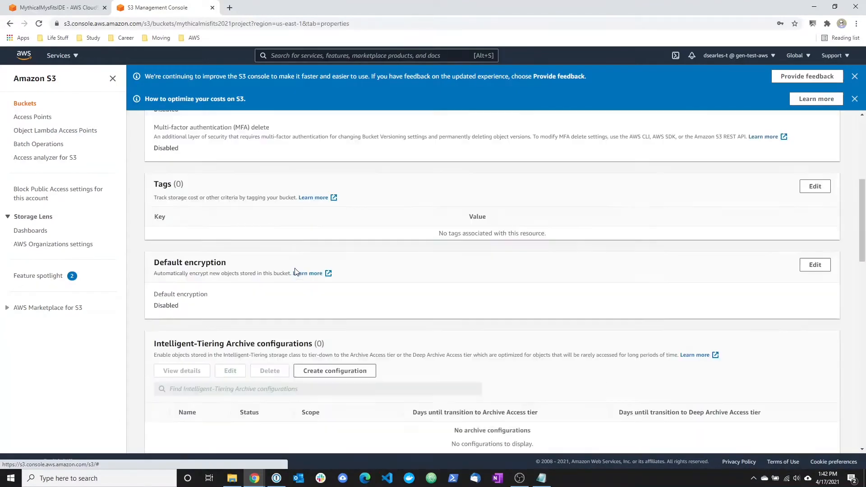
pyautogui.scroll(-8, 296, 273)
pyautogui.scroll(-8, 296, 272)
pyautogui.scroll(-1, 296, 272)
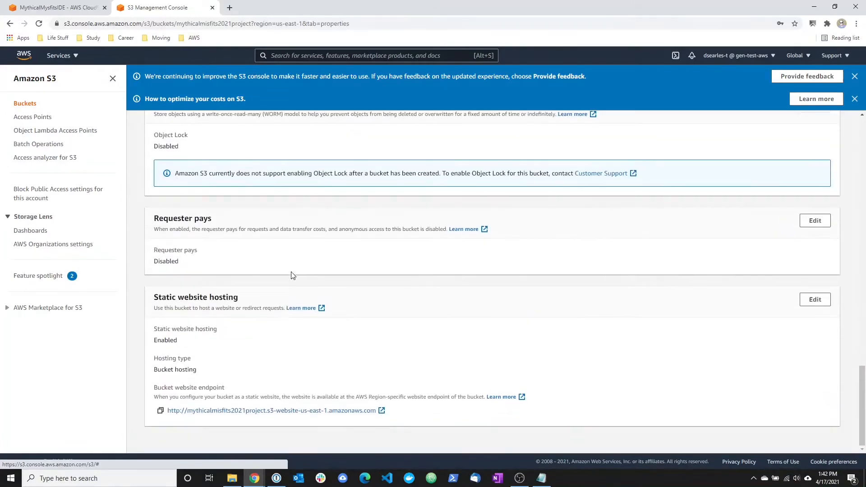
pyautogui.click(269, 411)
pyautogui.scroll(1, 270, 225)
pyautogui.click(277, 6)
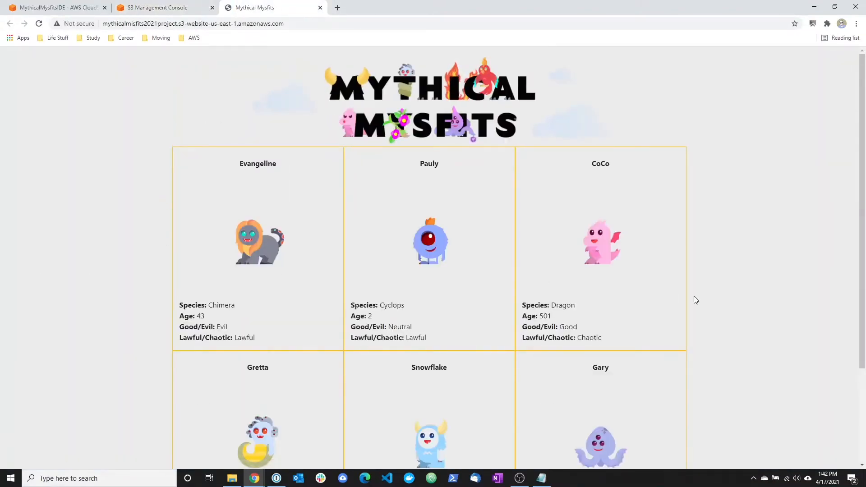
pyautogui.scroll(-1, 726, 315)
pyautogui.scroll(-1, 726, 315)
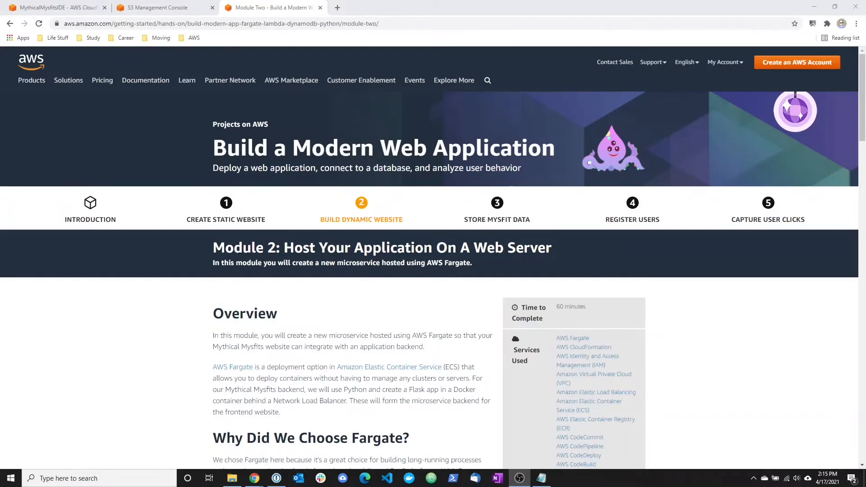
# Read the Module 2 tutorial page on hosting the application on a web server, from the overview through Module 2A.
pyautogui.moveTo(286, 246); pyautogui.dragTo(579, 253)
pyautogui.click(579, 253)
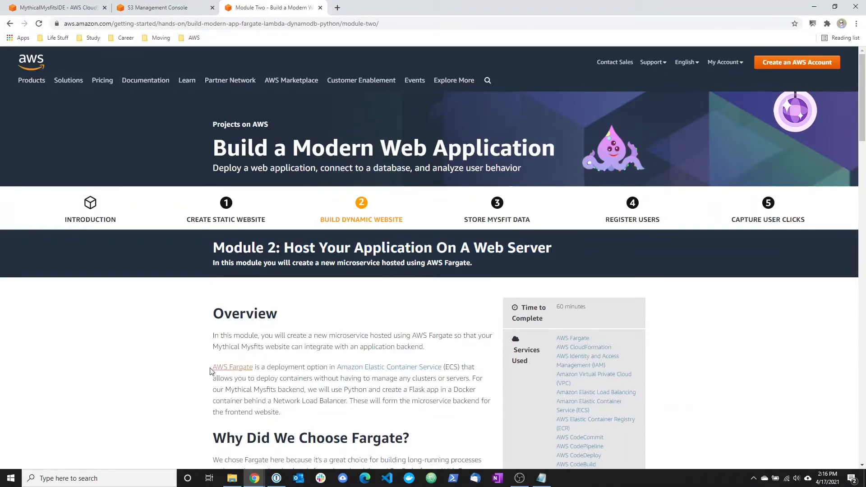
pyautogui.scroll(-4, 277, 408)
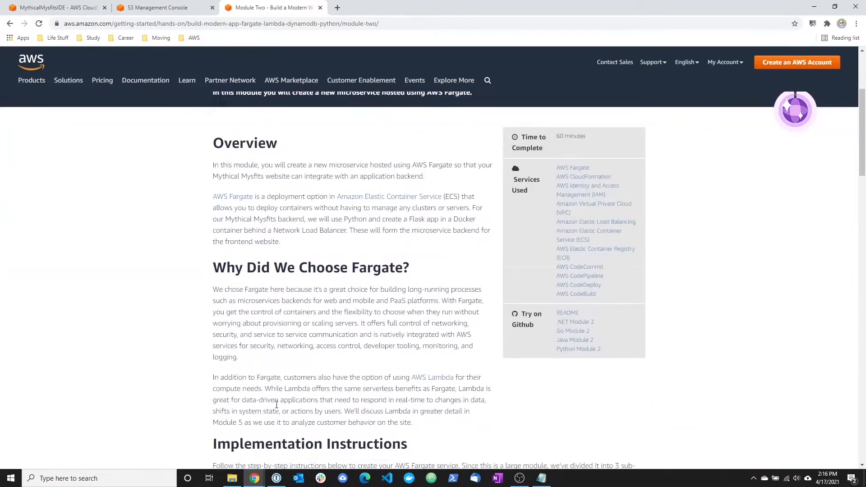
pyautogui.scroll(-2, 276, 405)
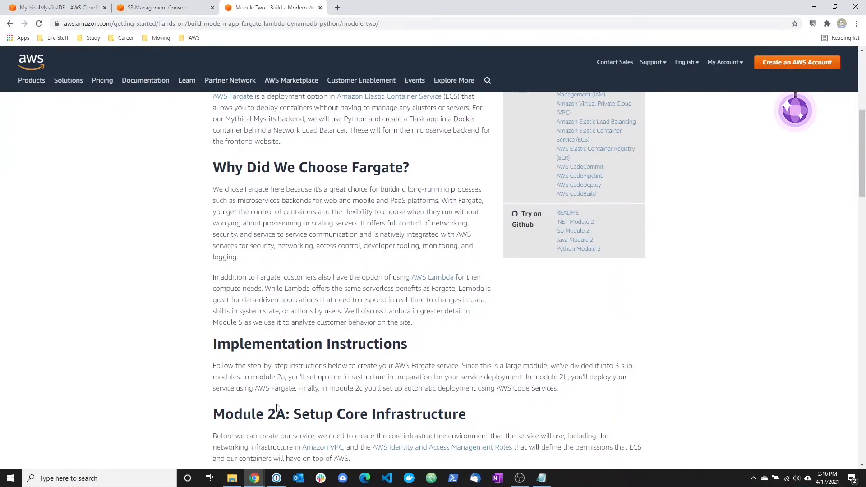
pyautogui.scroll(-3, 278, 406)
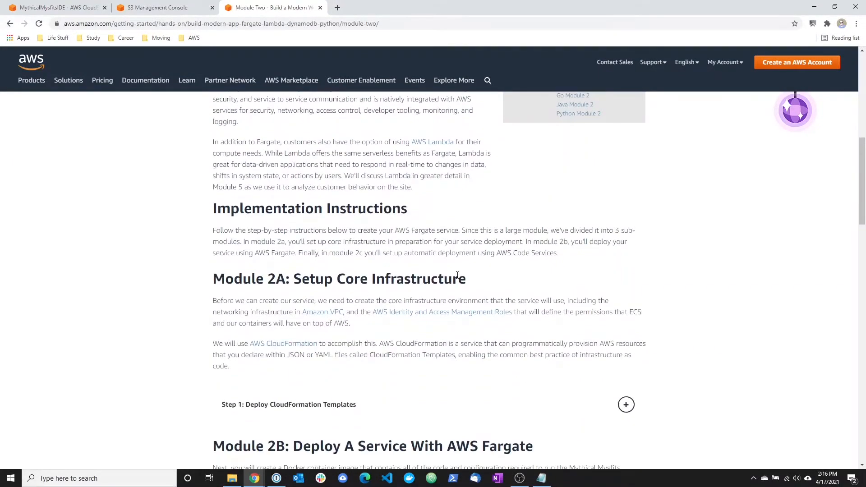
# Look through the Module 2 tutorial page's outline, covering sections 2A, 2B and 2C on automated deployments.
pyautogui.moveTo(469, 282); pyautogui.dragTo(550, 273)
pyautogui.scroll(-4, 210, 280)
pyautogui.click(550, 273)
pyautogui.scroll(-12, 521, 299)
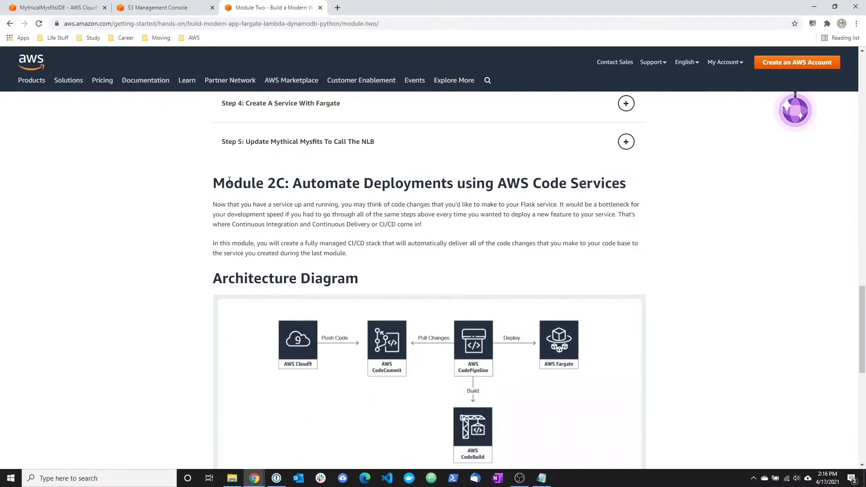
pyautogui.moveTo(217, 180); pyautogui.dragTo(637, 185)
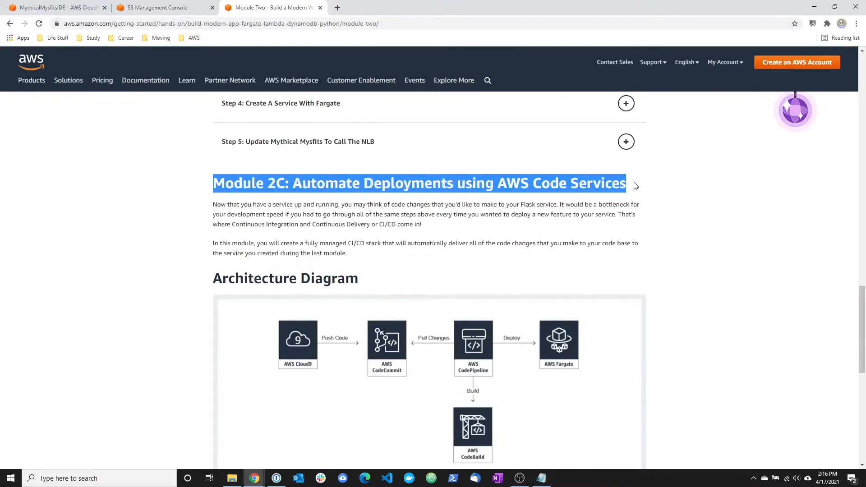
pyautogui.click(641, 198)
pyautogui.scroll(20, 690, 355)
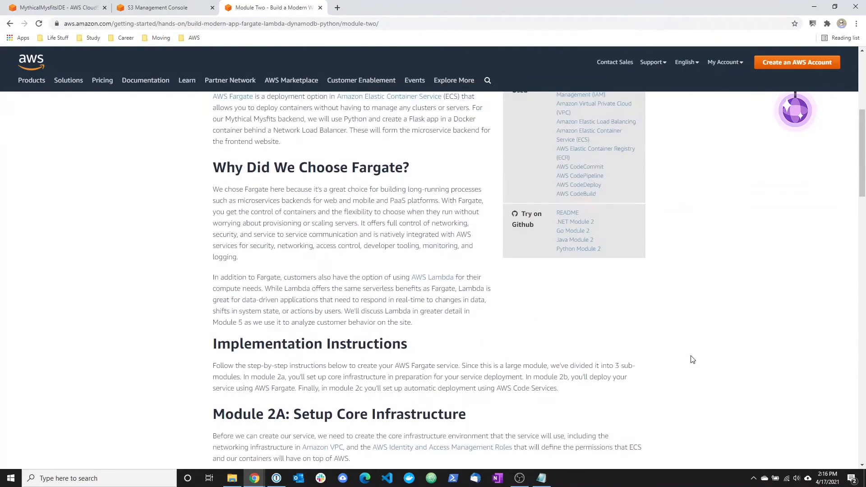
pyautogui.scroll(2, 690, 360)
pyautogui.scroll(-9, 688, 359)
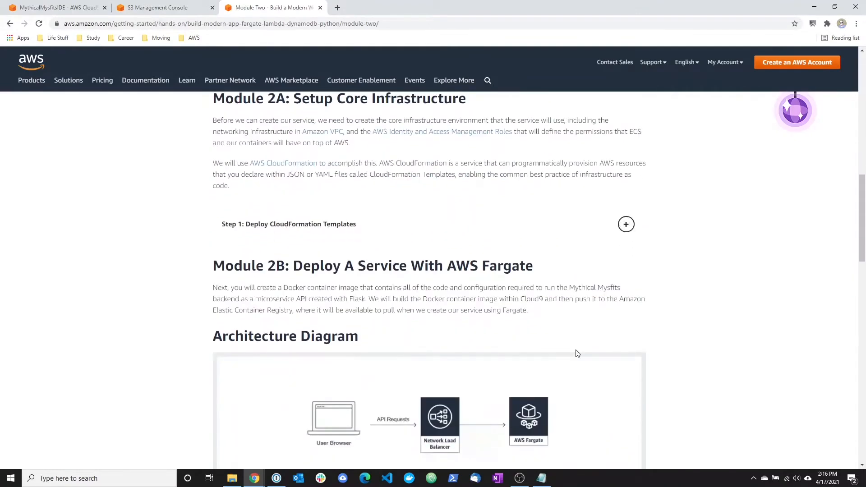
# Expand Step 1: Deploy CloudFormation Templates in Module 2A and read the list of resources the template creates.
pyautogui.click(306, 228)
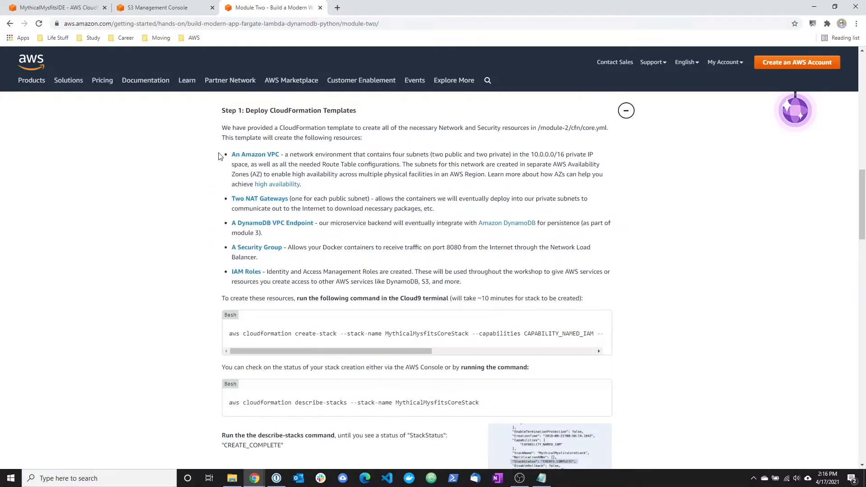
pyautogui.moveTo(221, 154); pyautogui.dragTo(302, 185)
pyautogui.click(331, 203)
pyautogui.moveTo(228, 199); pyautogui.dragTo(346, 199)
pyautogui.moveTo(225, 223); pyautogui.dragTo(385, 223)
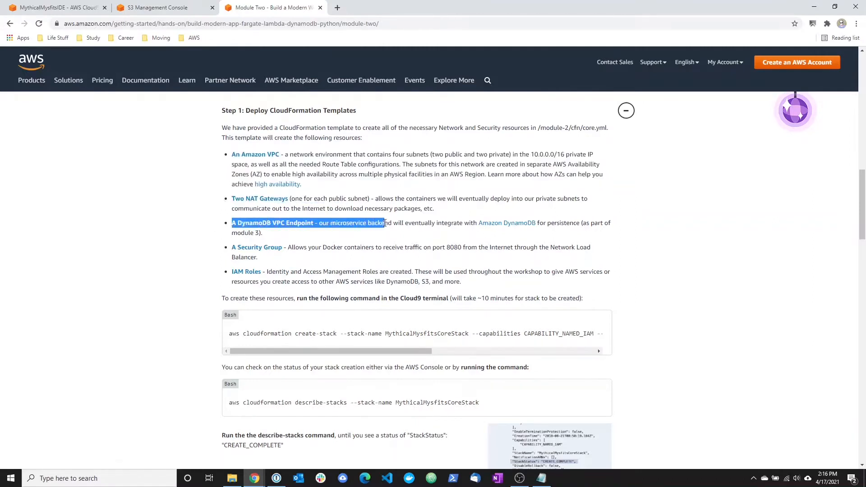
pyautogui.moveTo(222, 252); pyautogui.dragTo(376, 248)
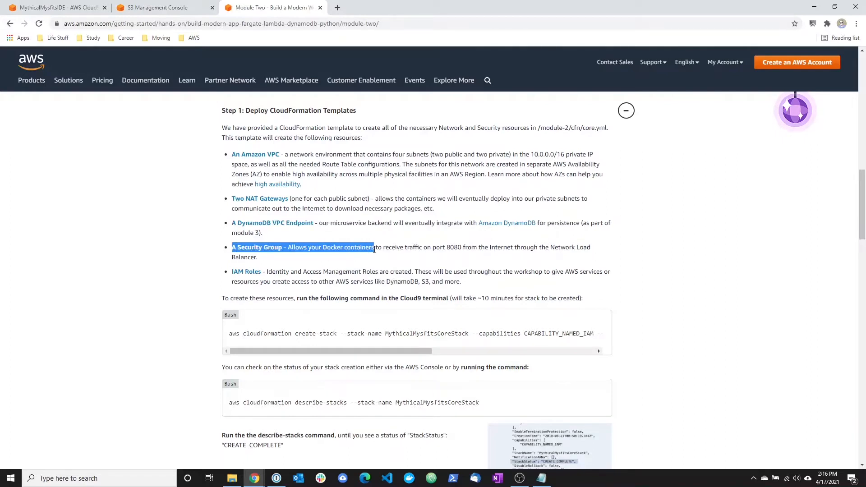
pyautogui.click(227, 276)
pyautogui.moveTo(227, 276); pyautogui.dragTo(345, 269)
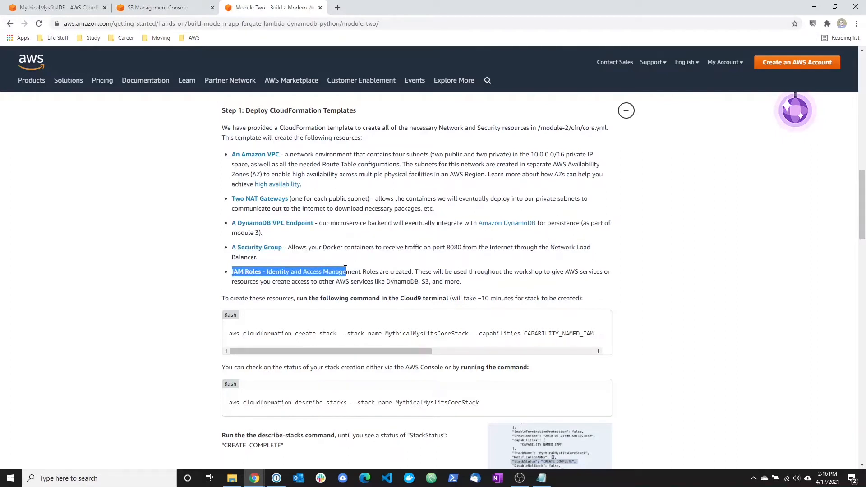
pyautogui.click(345, 269)
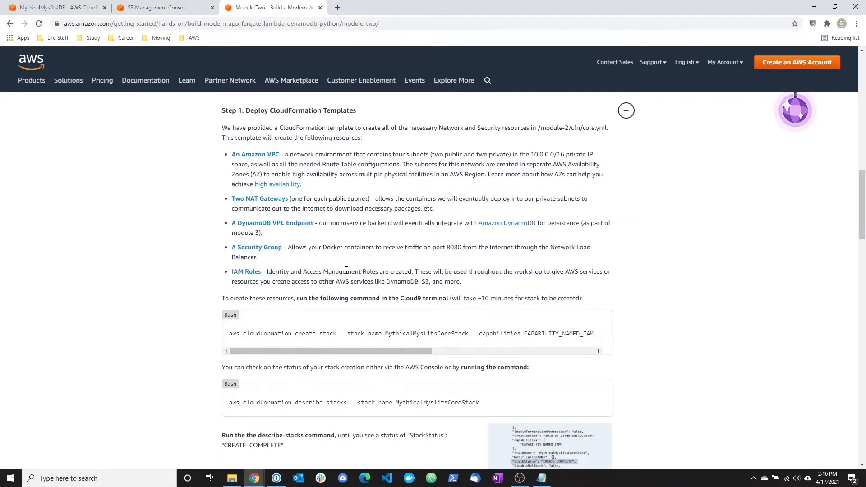
# Copy the full aws cloudformation create-stack command from the tutorial into commands.txt in Notepad.
pyautogui.moveTo(229, 336); pyautogui.dragTo(631, 334)
pyautogui.hotkey('ctrl', 'c')
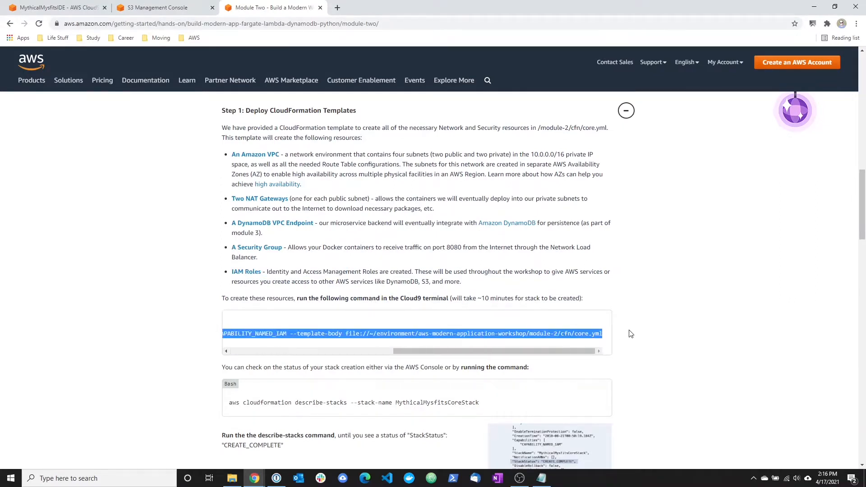
pyautogui.click(541, 478)
pyautogui.hotkey('ctrl', 'v')
pyautogui.moveTo(656, 363); pyautogui.dragTo(818, 403)
pyautogui.moveTo(406, 196); pyautogui.dragTo(224, 134)
pyautogui.moveTo(637, 342); pyautogui.dragTo(803, 391)
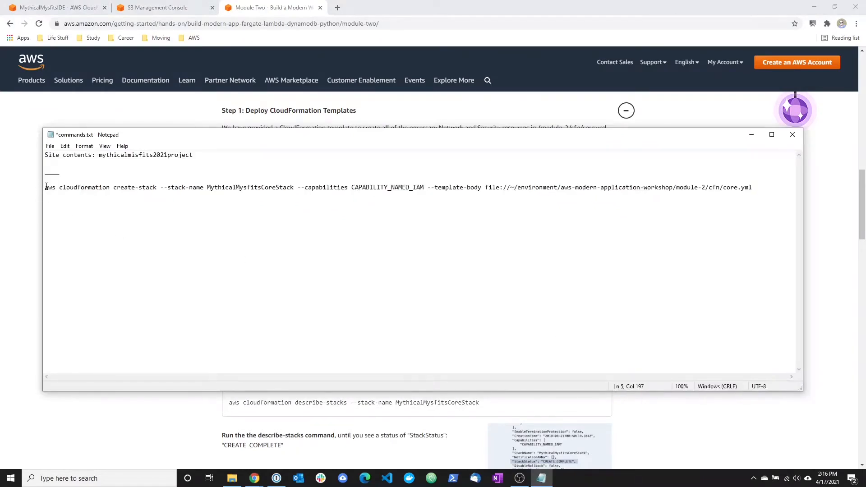
# Copy the create-stack command from the notes and run it in the Cloud9 terminal to deploy MythicalMysfitsCoreStack.
pyautogui.moveTo(45, 188); pyautogui.dragTo(297, 188)
pyautogui.moveTo(352, 187); pyautogui.dragTo(197, 180)
pyautogui.hotkey('ctrl', 'c')
pyautogui.click(754, 187)
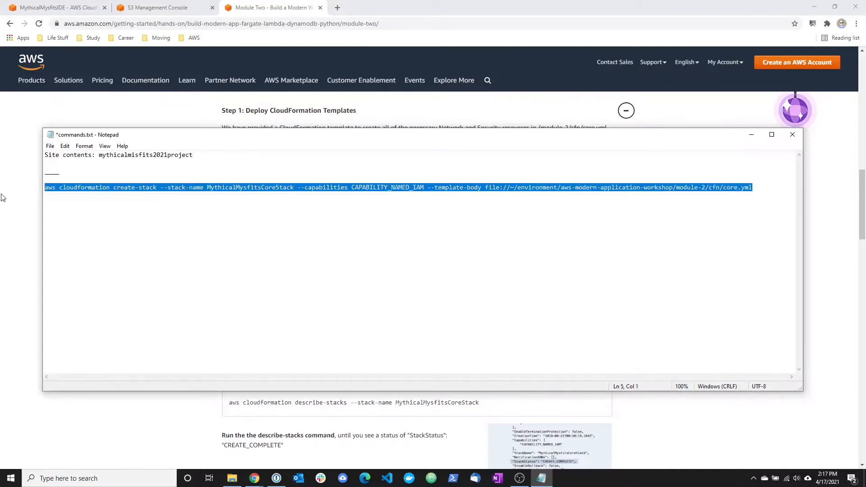
pyautogui.click(67, 10)
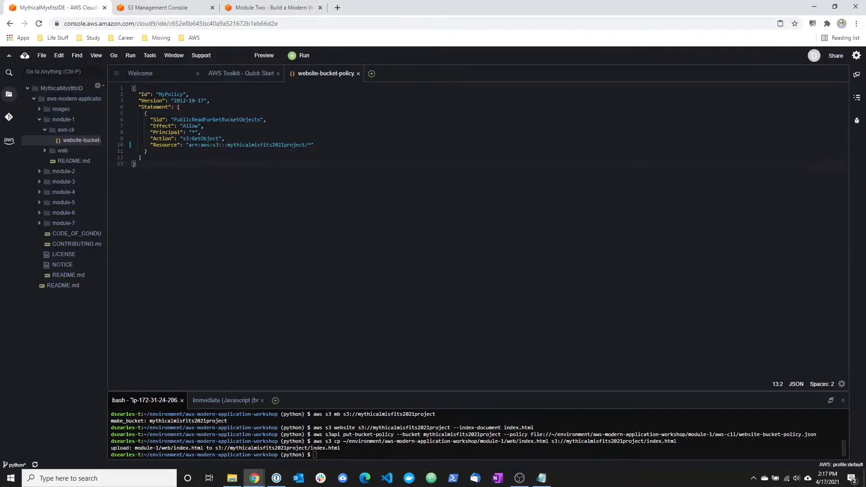
pyautogui.hotkey('ctrl', 'v')
pyautogui.press('Return')
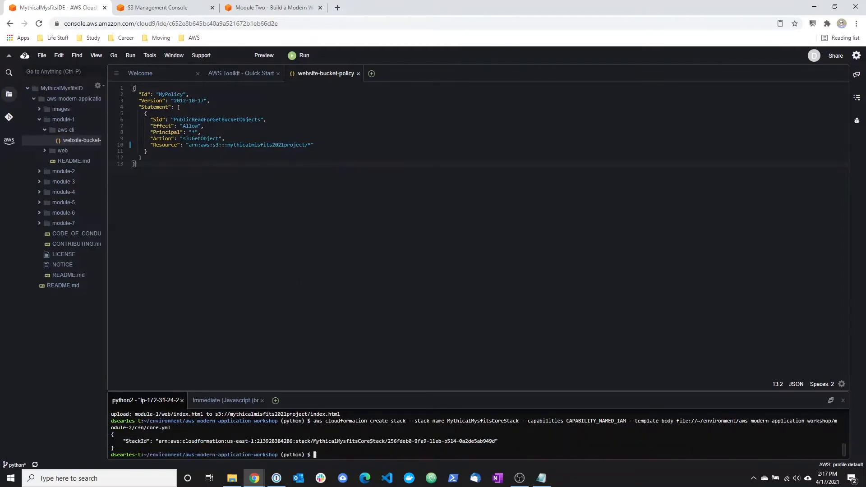
# Switch to the AWS console, search for the CloudFormation service and open its stacks list.
pyautogui.click(185, 7)
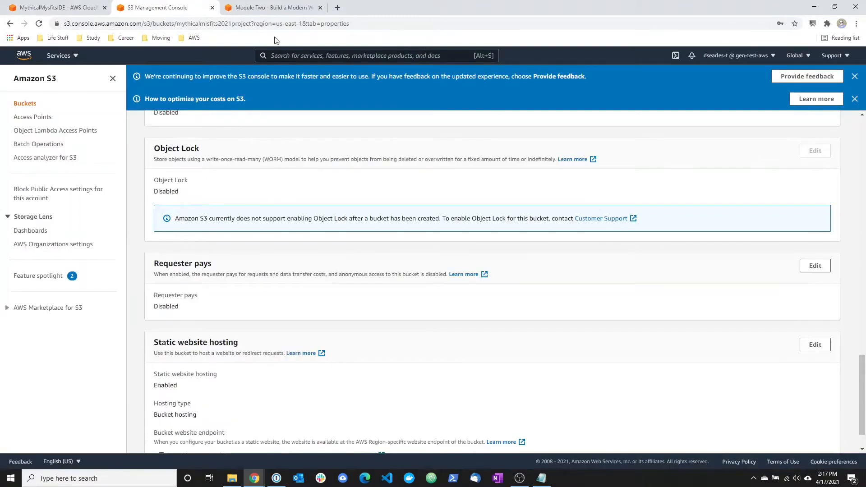
pyautogui.hotkey('alt', 's')
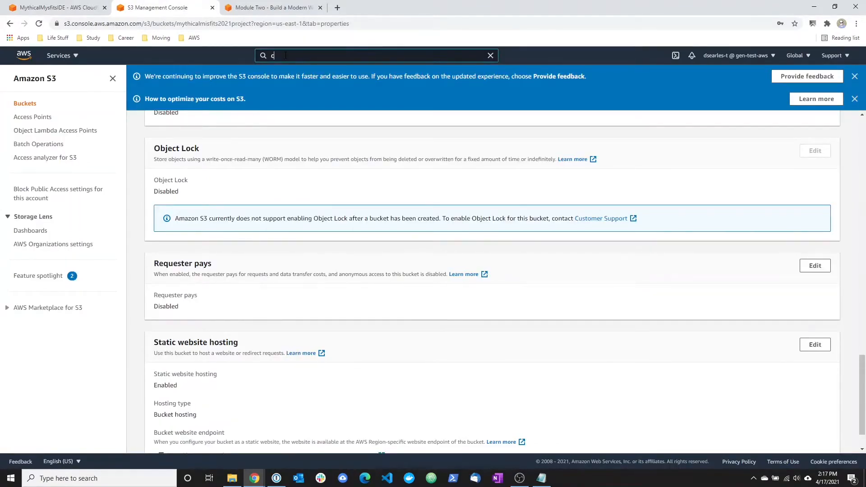
pyautogui.write('cloud9')
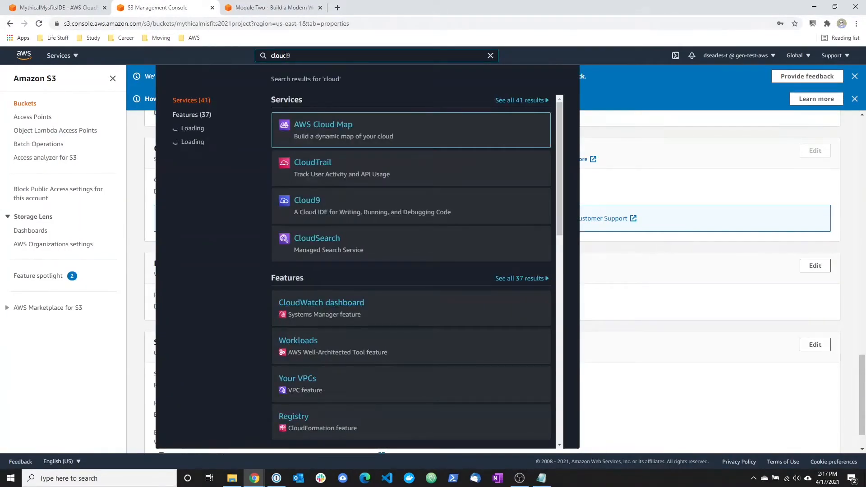
pyautogui.write('form')
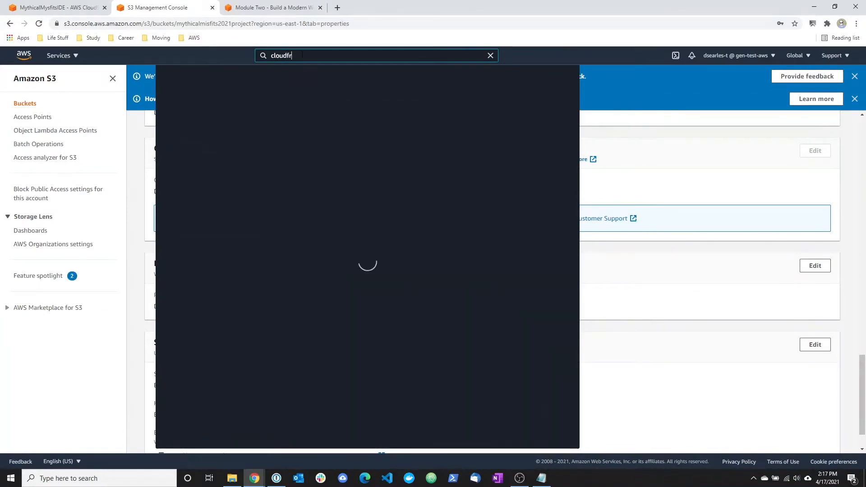
pyautogui.click(311, 130)
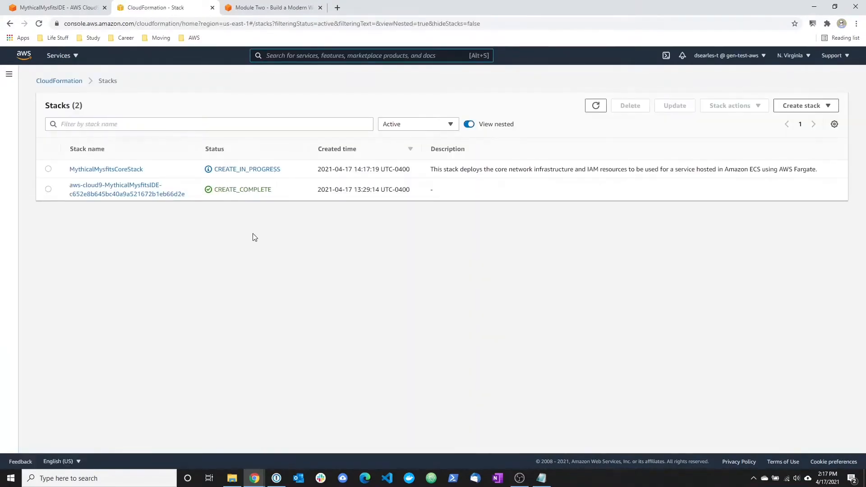
# Open MythicalMysfitsCoreStack, look through its events and refresh the stack list to check the creation status.
pyautogui.click(86, 173)
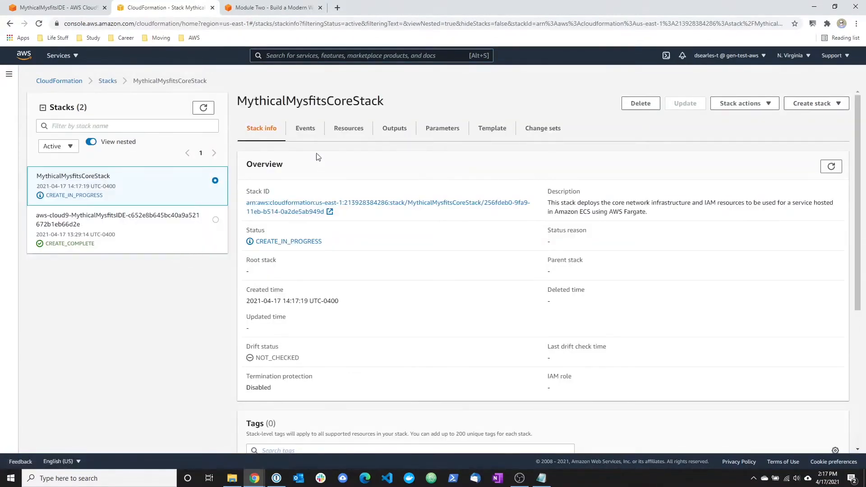
pyautogui.click(301, 131)
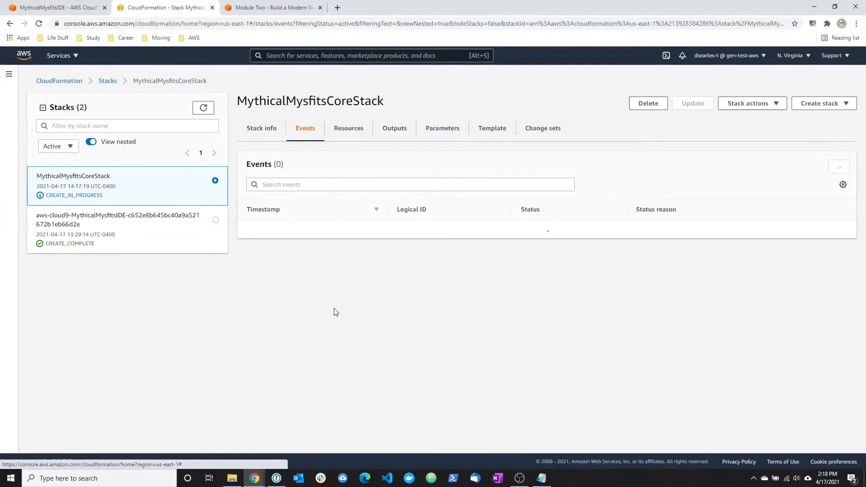
pyautogui.scroll(-15, 348, 289)
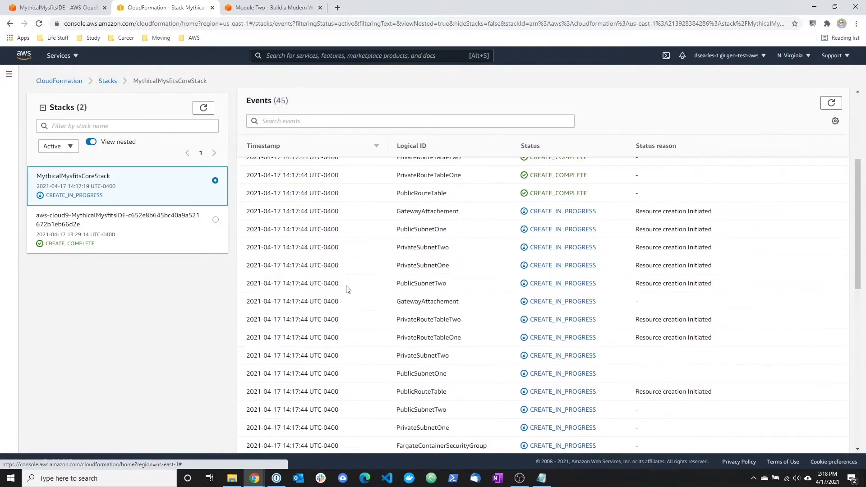
pyautogui.scroll(15, 347, 291)
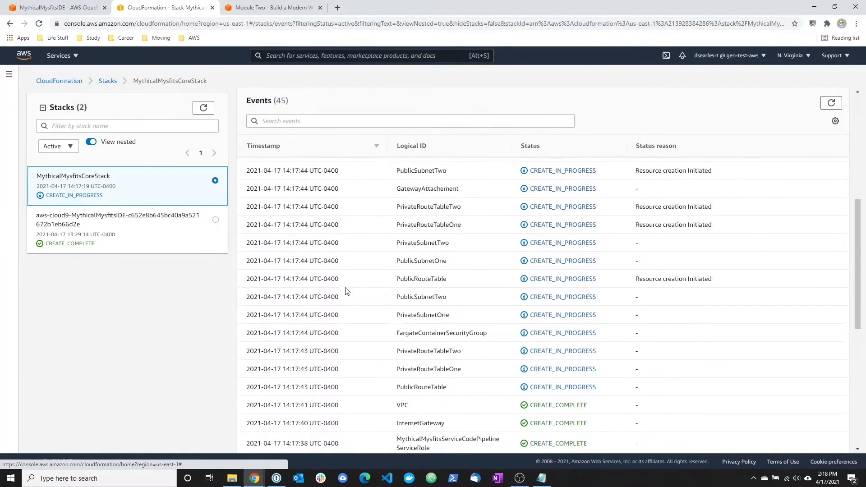
pyautogui.click(203, 107)
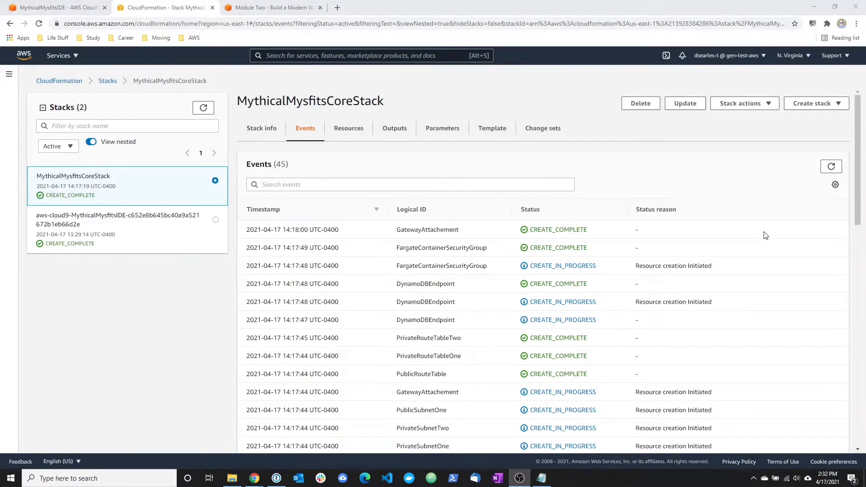
pyautogui.click(203, 108)
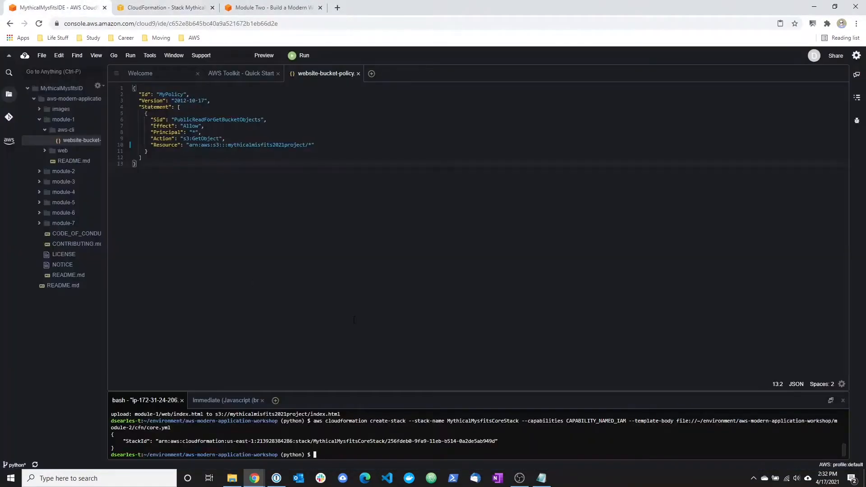
# Copy aws cloudformation describe-stacks --stack-name MythicalMysfitsCoreStack from the Notepad notes and run it in the Cloud9 terminal.
pyautogui.click(542, 478)
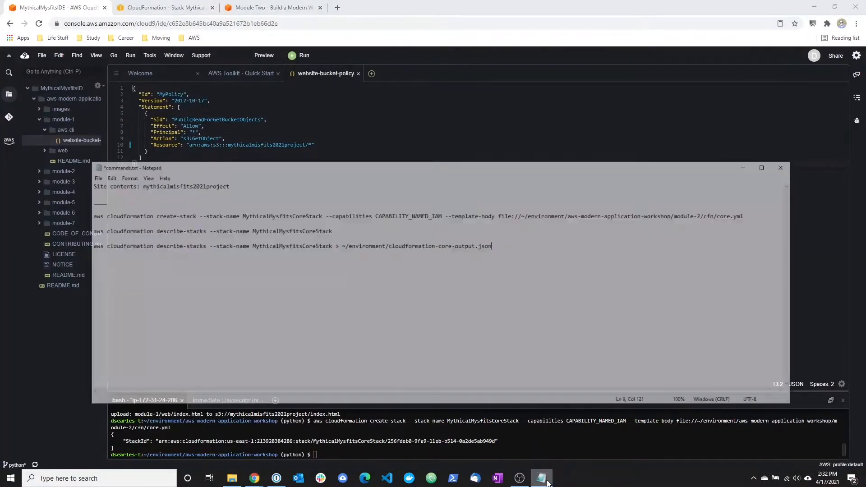
pyautogui.moveTo(323, 200); pyautogui.dragTo(46, 207)
pyautogui.hotkey('ctrl', 'c')
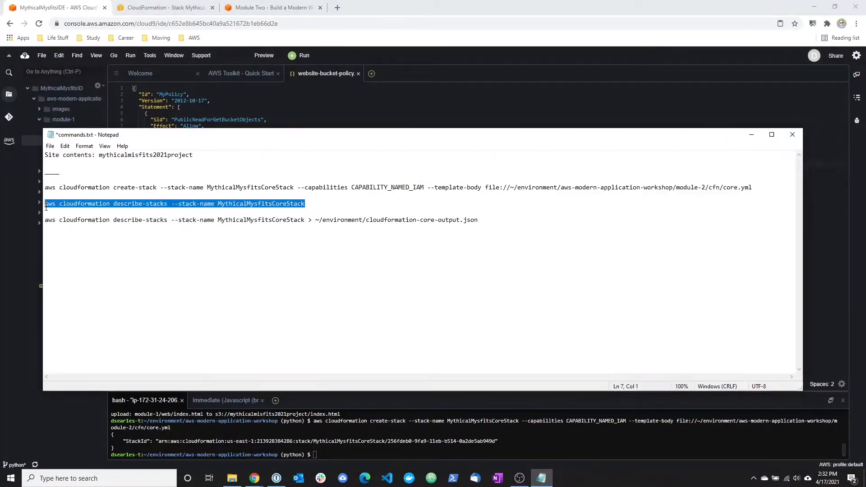
pyautogui.click(254, 478)
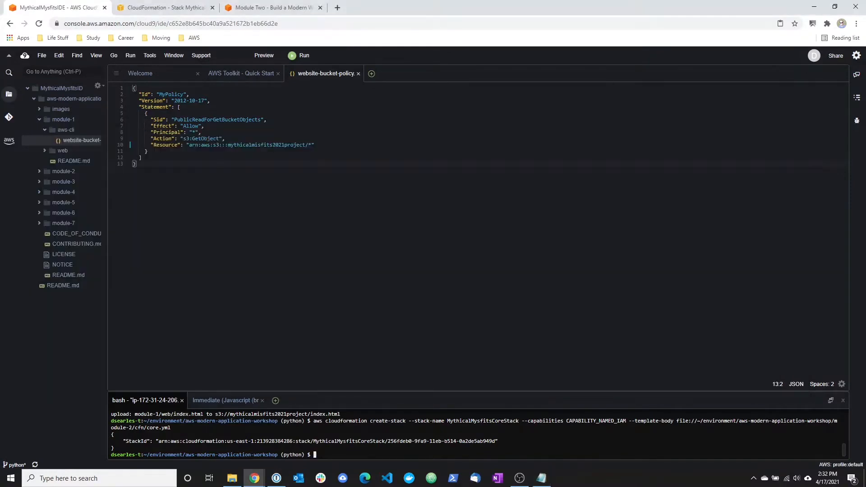
pyautogui.rightClick(330, 454)
pyautogui.click(339, 407)
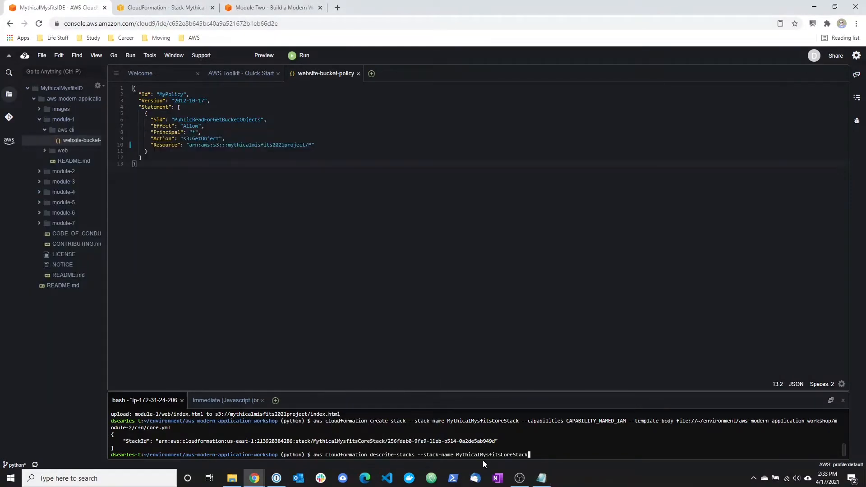
pyautogui.press('Return')
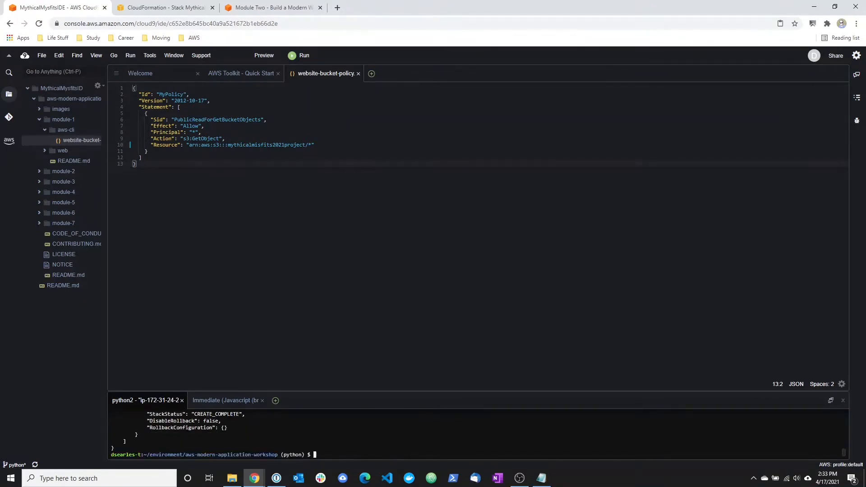
# Examine the outputs of MythicalMysfitsCoreStack in the CloudFormation console, and return to the Cloud9 terminal.
pyautogui.click(541, 478)
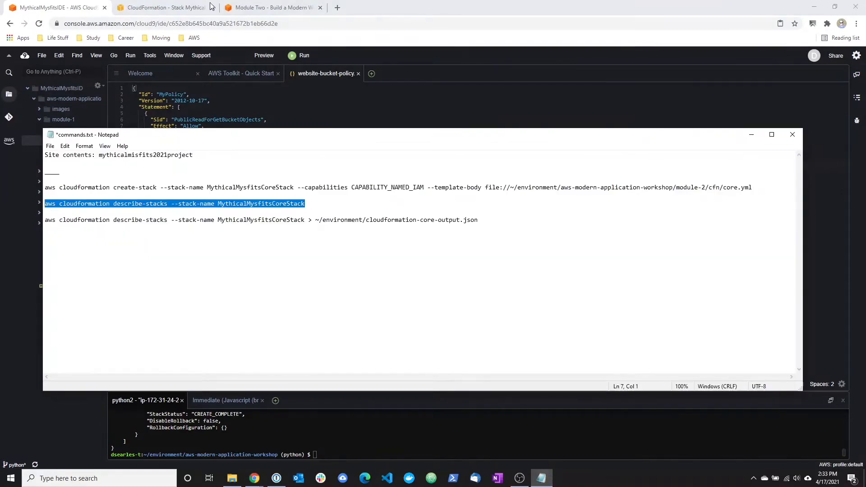
pyautogui.click(135, 5)
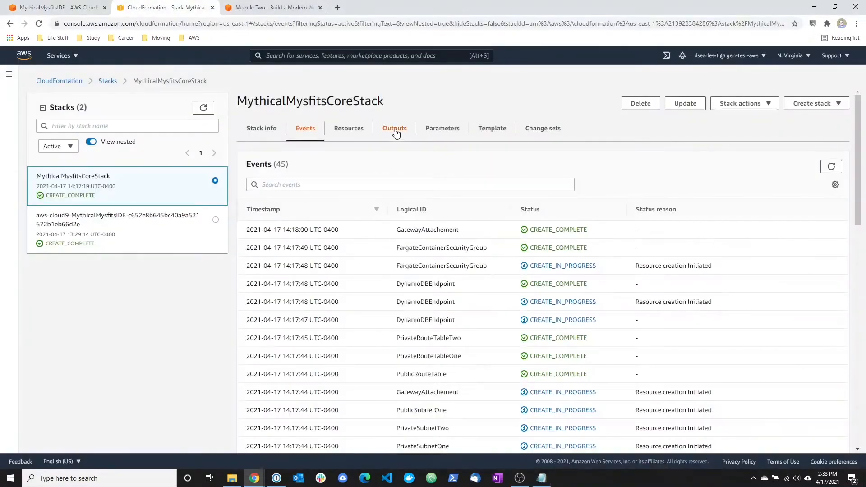
pyautogui.click(395, 129)
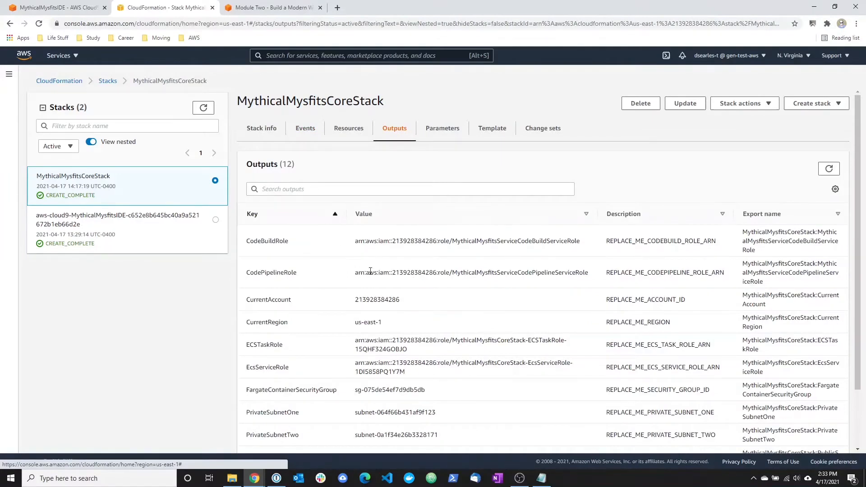
pyautogui.scroll(-1, 367, 271)
pyautogui.scroll(-2, 370, 271)
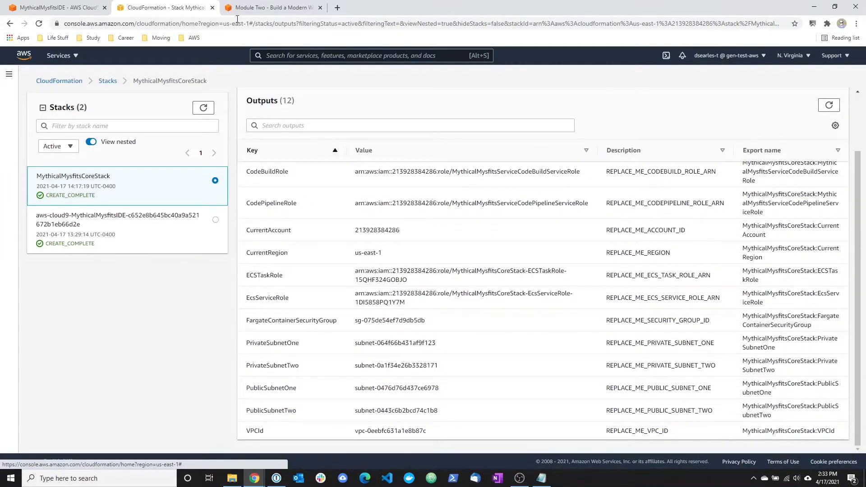
pyautogui.click(260, 8)
pyautogui.click(78, 7)
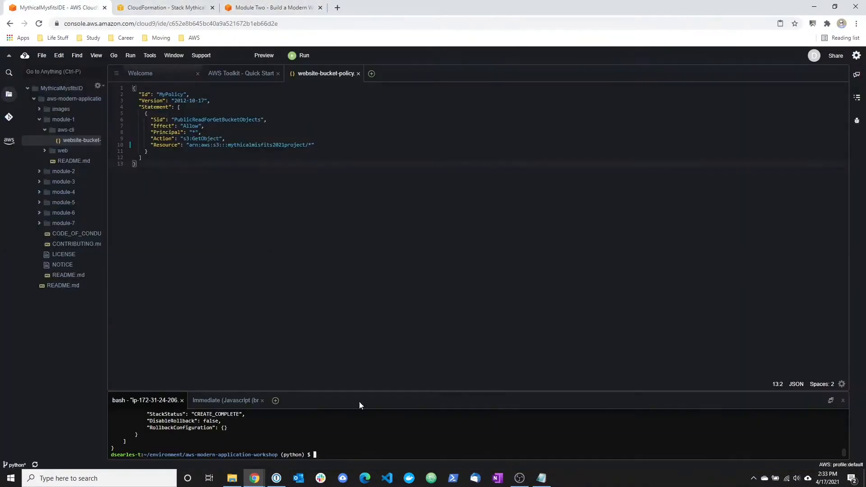
# Copy aws cloudformation describe-stacks --stack-name MythicalMysfitsCoreStack > ~/environment/cloudformation-core-output.json from the Notepad notes and run it in the Cloud9 terminal.
pyautogui.click(542, 478)
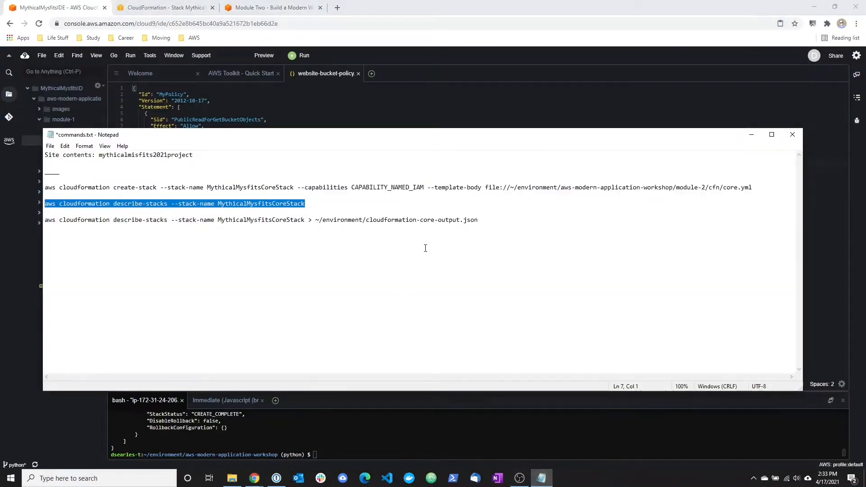
pyautogui.moveTo(489, 220); pyautogui.dragTo(83, 216)
pyautogui.hotkey('ctrl', 'c')
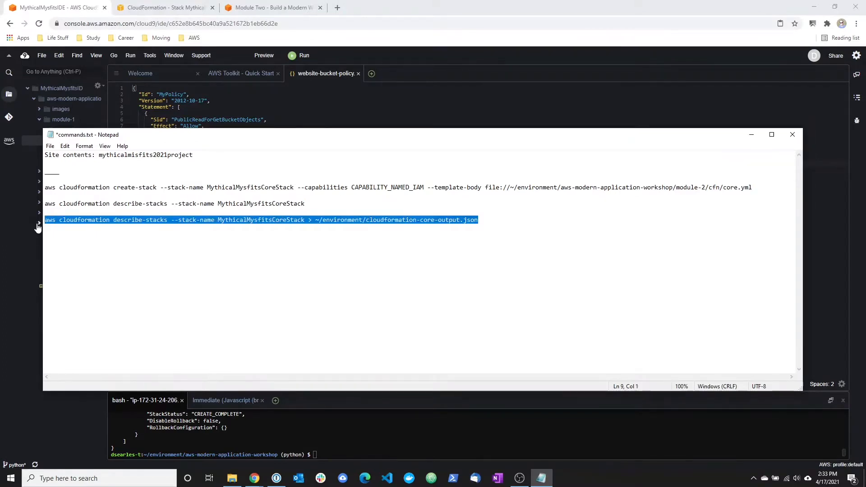
pyautogui.click(323, 455)
pyautogui.rightClick(323, 455)
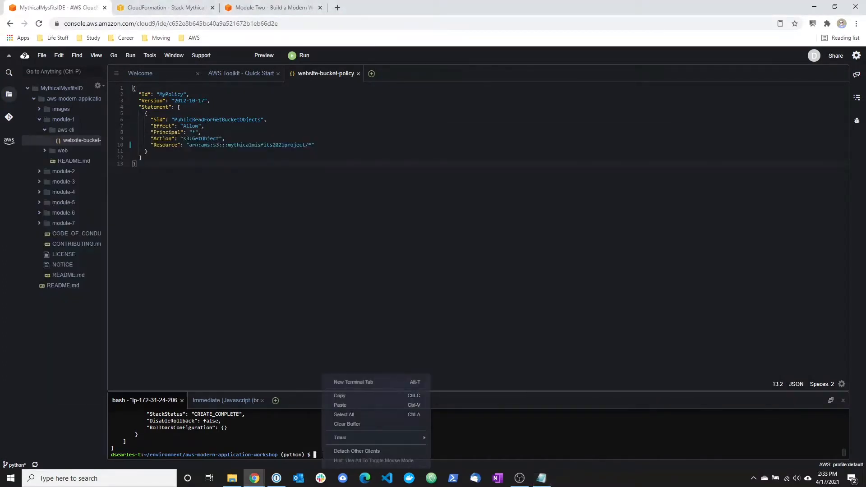
pyautogui.click(342, 404)
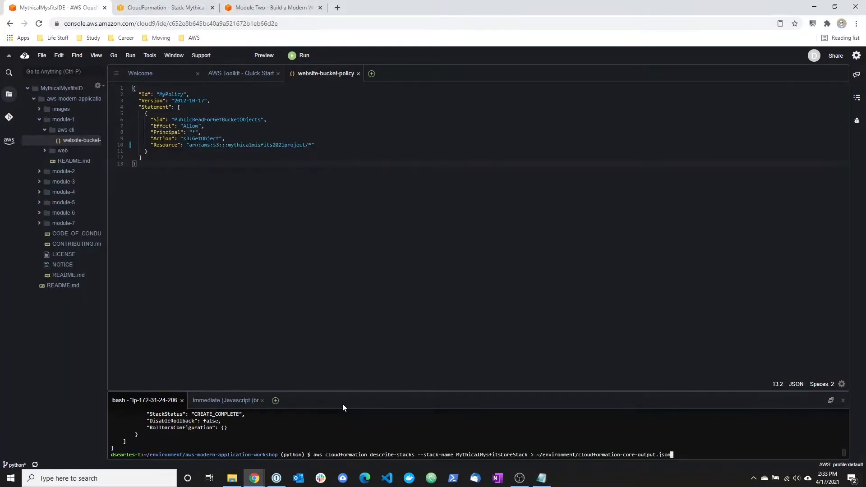
pyautogui.press('Return')
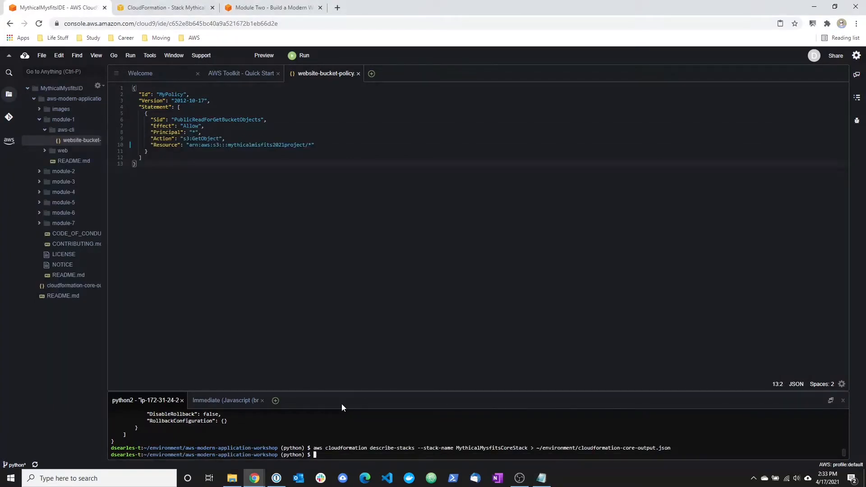
# Switch to the Module Two tutorial page and read the introduction to Module 2B: Deploy A Service With AWS Fargate.
pyautogui.click(266, 8)
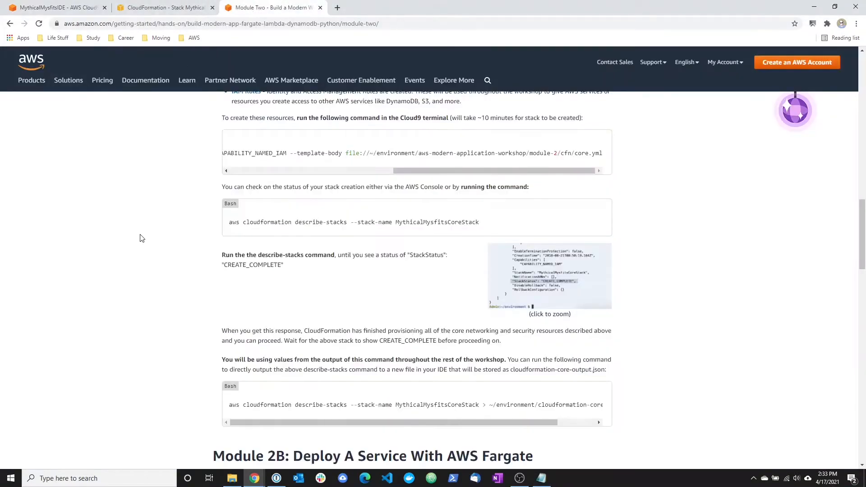
pyautogui.scroll(-1, 136, 258)
pyautogui.scroll(-5, 136, 259)
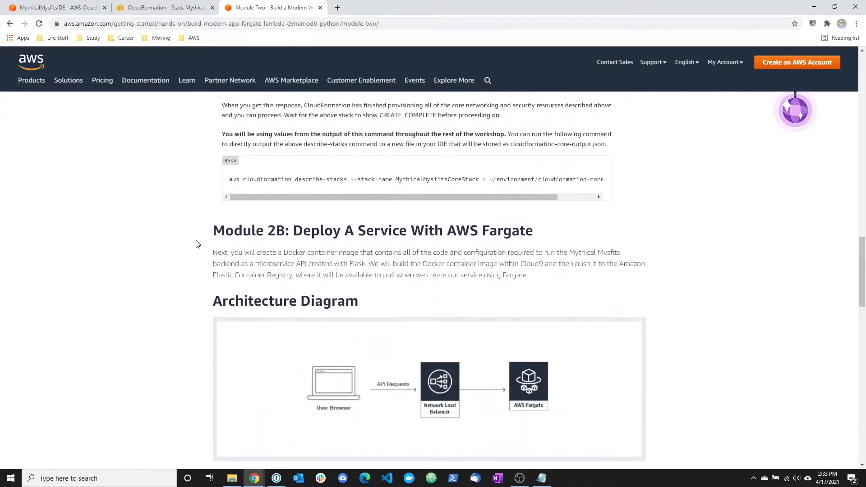
pyautogui.moveTo(215, 227); pyautogui.dragTo(537, 232)
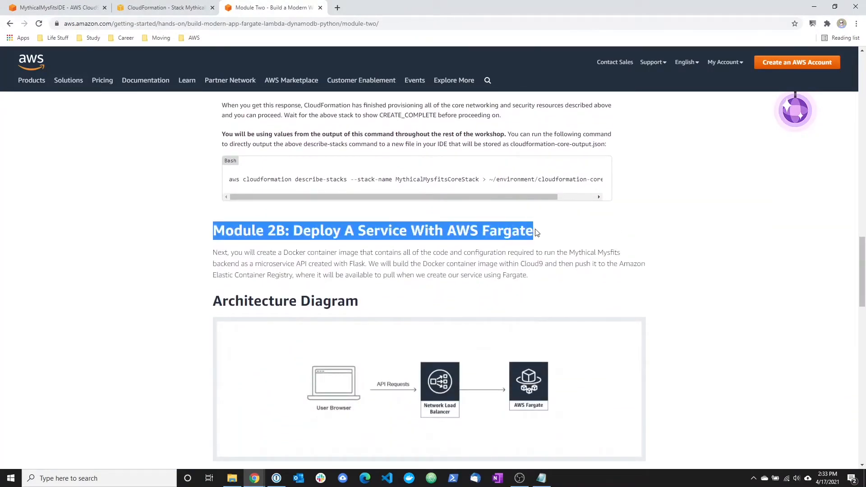
pyautogui.click(537, 233)
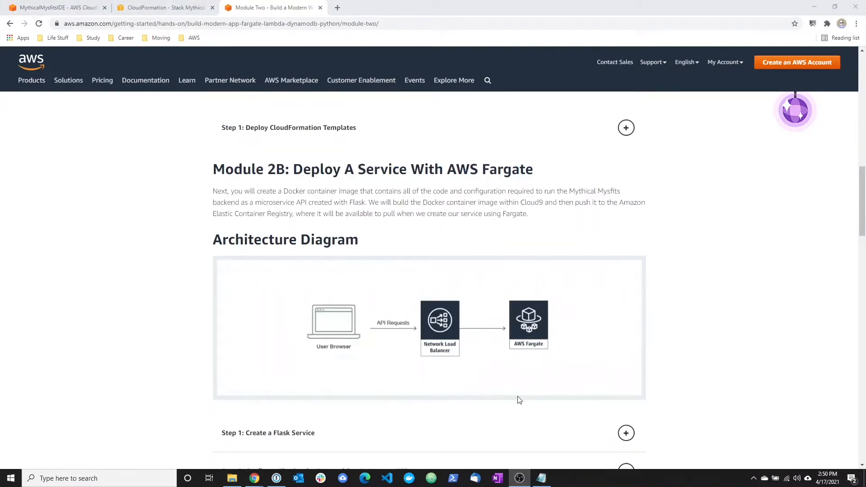
pyautogui.moveTo(310, 191); pyautogui.dragTo(624, 195)
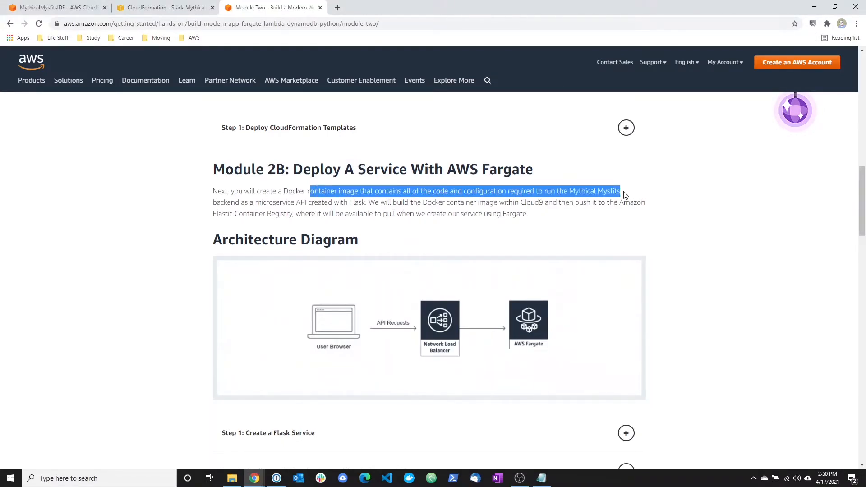
pyautogui.moveTo(213, 203); pyautogui.dragTo(369, 205)
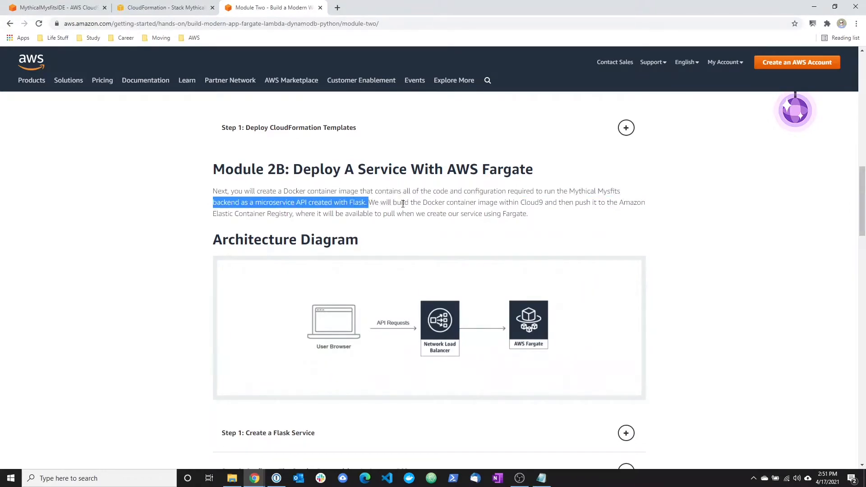
pyautogui.moveTo(390, 203); pyautogui.dragTo(540, 218)
pyautogui.click(541, 219)
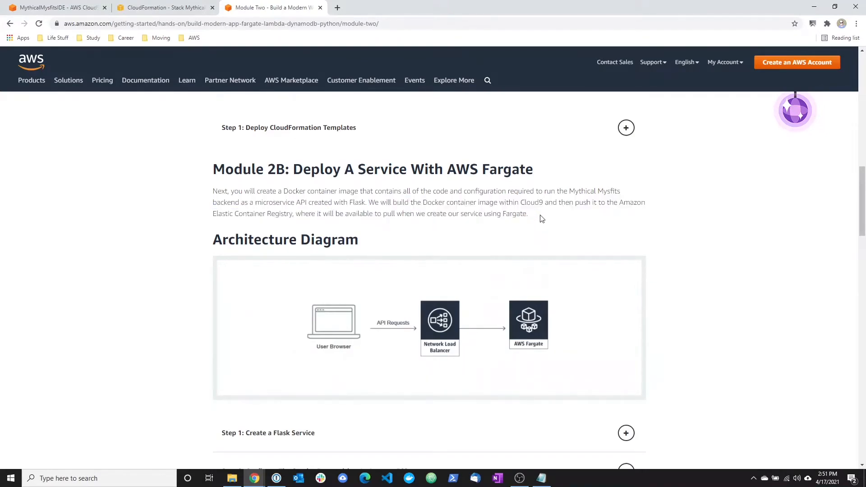
pyautogui.scroll(-2, 542, 219)
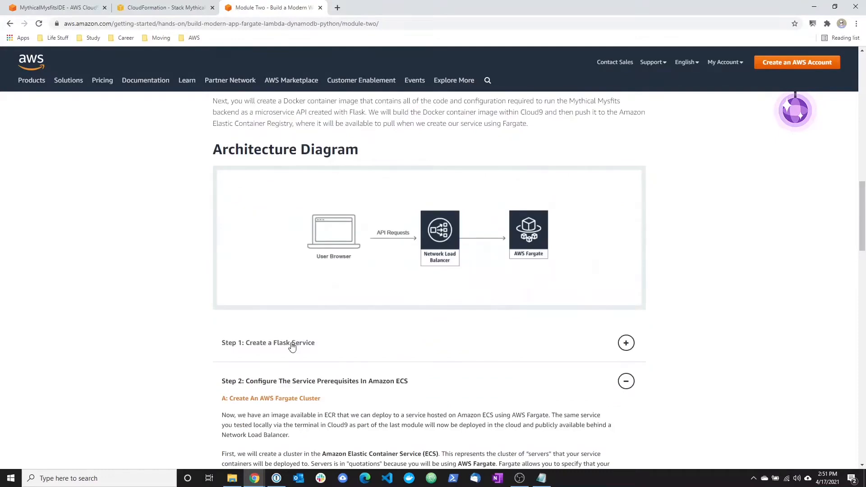
# Expand Step 1: Create a Flask Service and read the instructions for building the Docker image and testing the service locally.
pyautogui.click(293, 342)
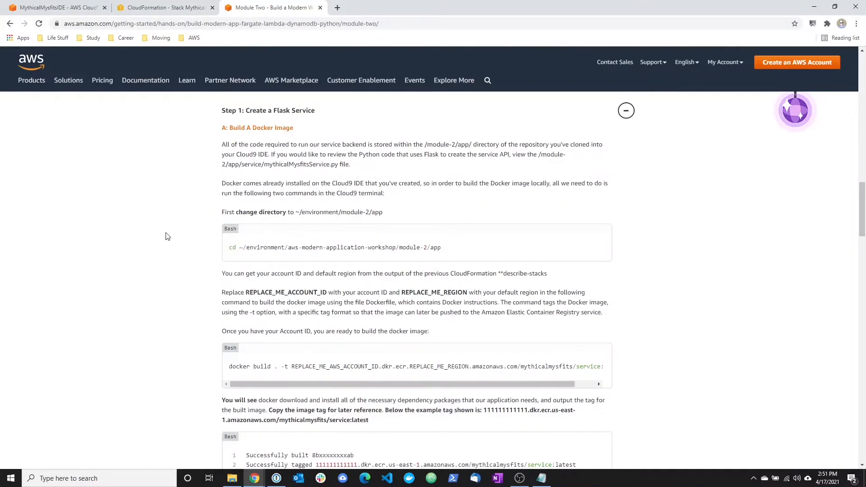
pyautogui.moveTo(230, 251); pyautogui.dragTo(453, 253)
pyautogui.hotkey('ctrl', 'c')
pyautogui.click(458, 254)
pyautogui.scroll(-2, 232, 270)
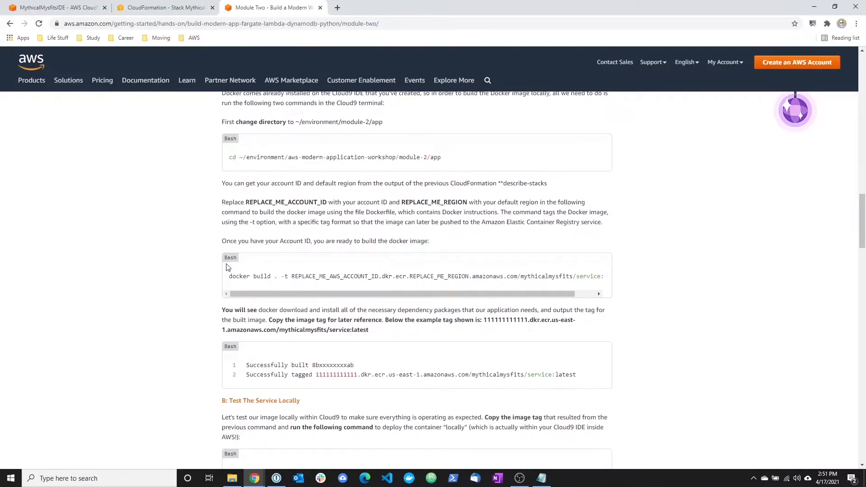
pyautogui.moveTo(231, 276); pyautogui.dragTo(643, 278)
pyautogui.click(185, 327)
pyautogui.scroll(-3, 205, 334)
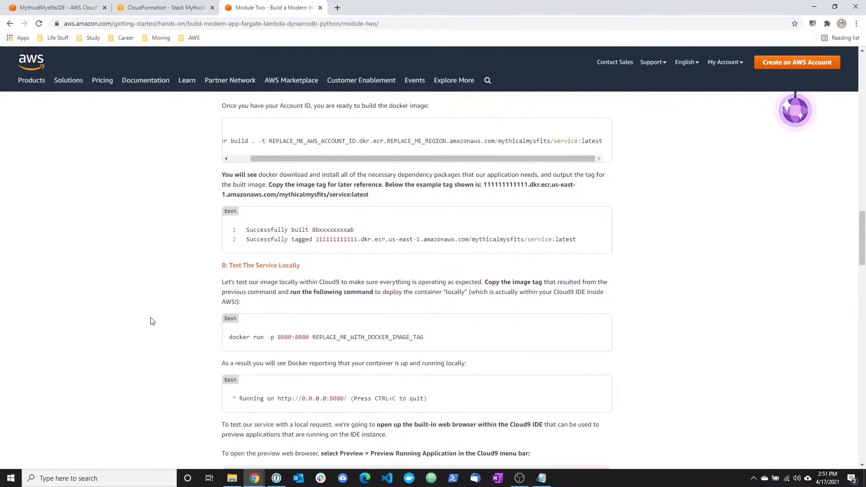
pyautogui.scroll(-2, 153, 320)
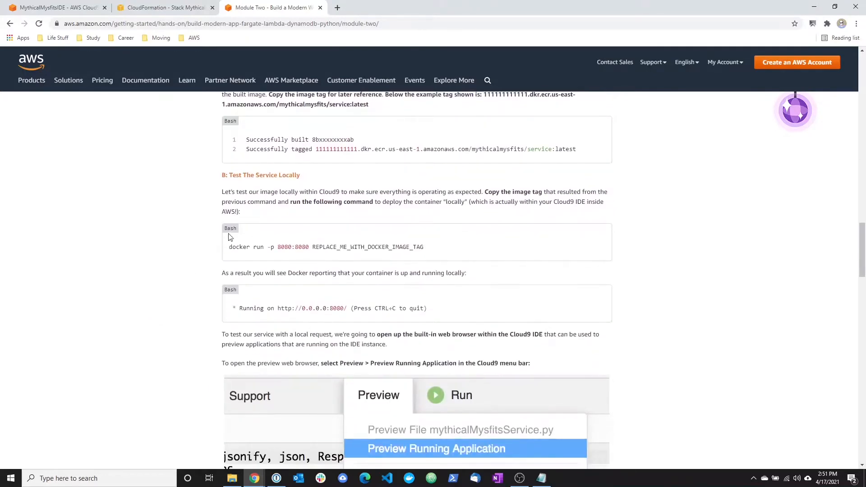
pyautogui.moveTo(229, 247); pyautogui.dragTo(441, 255)
pyautogui.moveTo(232, 309); pyautogui.dragTo(465, 311)
pyautogui.scroll(-4, 396, 300)
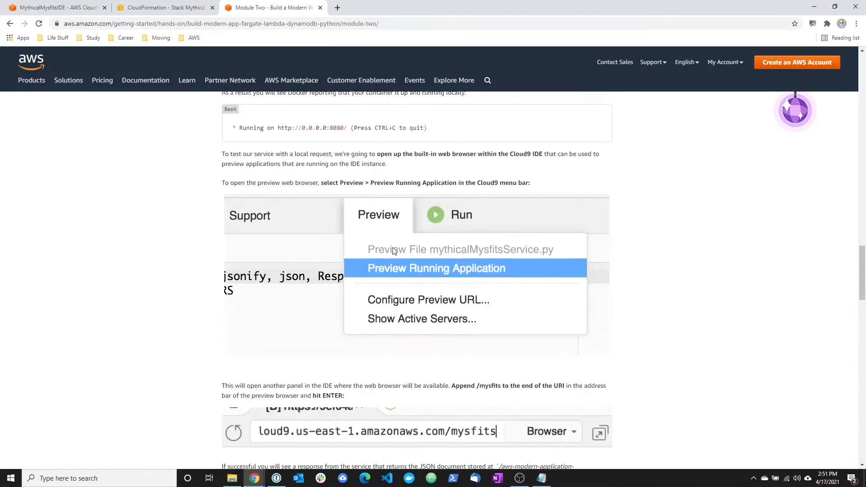
pyautogui.scroll(-4, 399, 267)
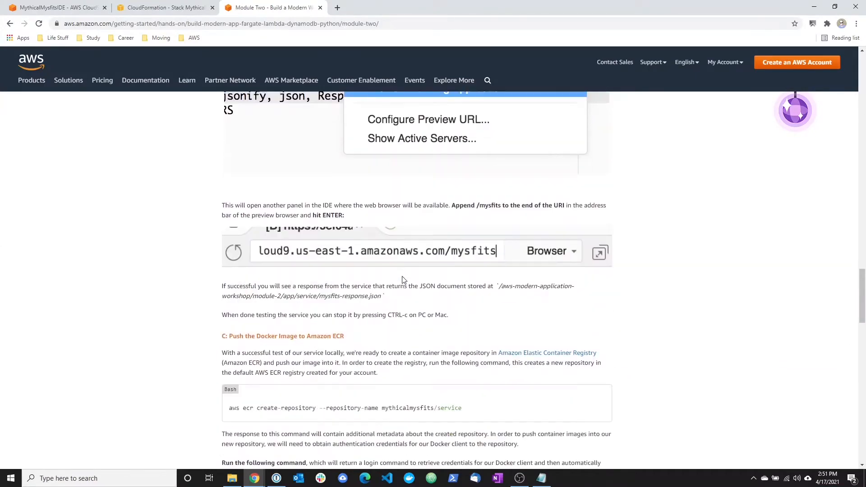
# Examine the commands for creating the ECR repository, logging in, pushing the Docker image and describing the images, and return to Step 1's beginning.
pyautogui.scroll(-2, 404, 280)
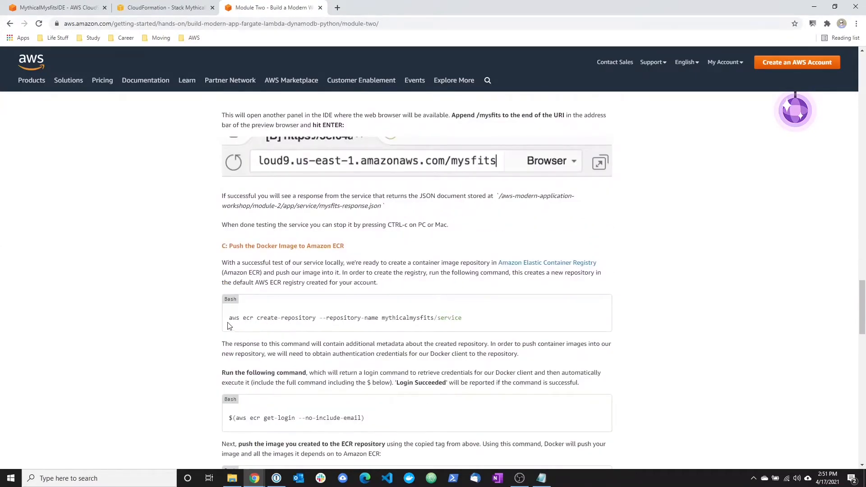
pyautogui.scroll(-2, 230, 327)
pyautogui.moveTo(231, 229); pyautogui.dragTo(475, 233)
pyautogui.click(474, 234)
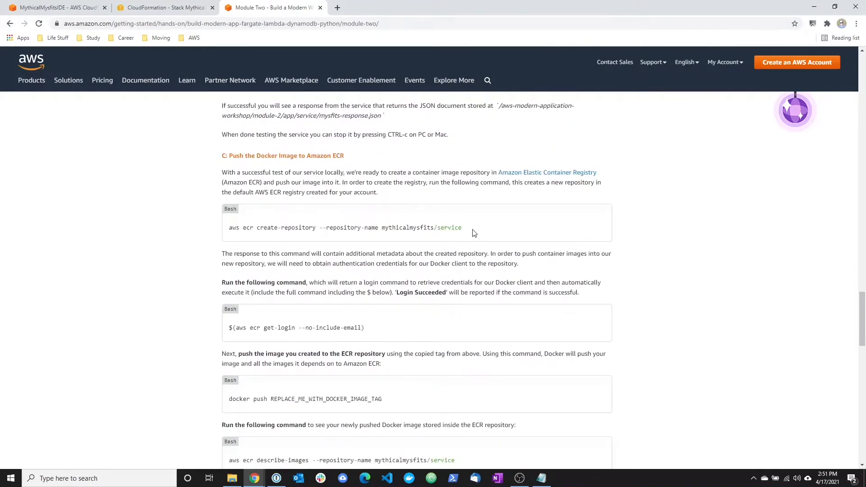
pyautogui.moveTo(230, 329); pyautogui.dragTo(412, 333)
pyautogui.click(412, 333)
pyautogui.moveTo(231, 399); pyautogui.dragTo(413, 400)
pyautogui.scroll(-3, 412, 400)
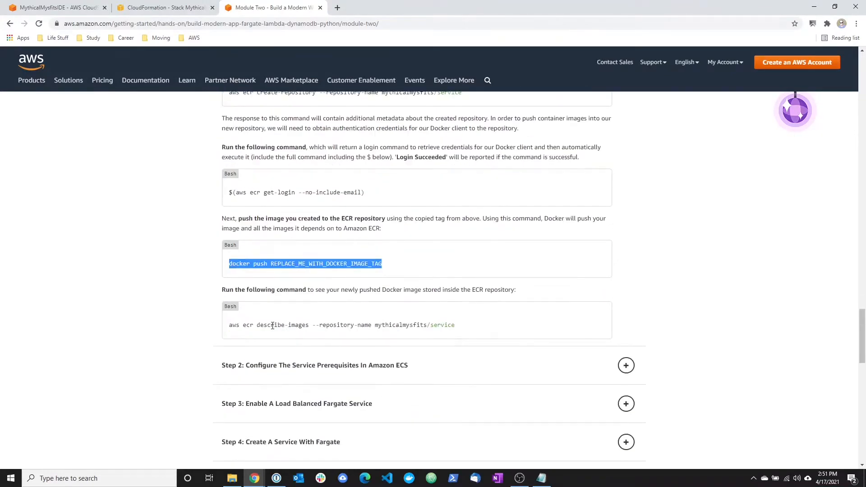
pyautogui.moveTo(230, 327); pyautogui.dragTo(468, 328)
pyautogui.click(468, 328)
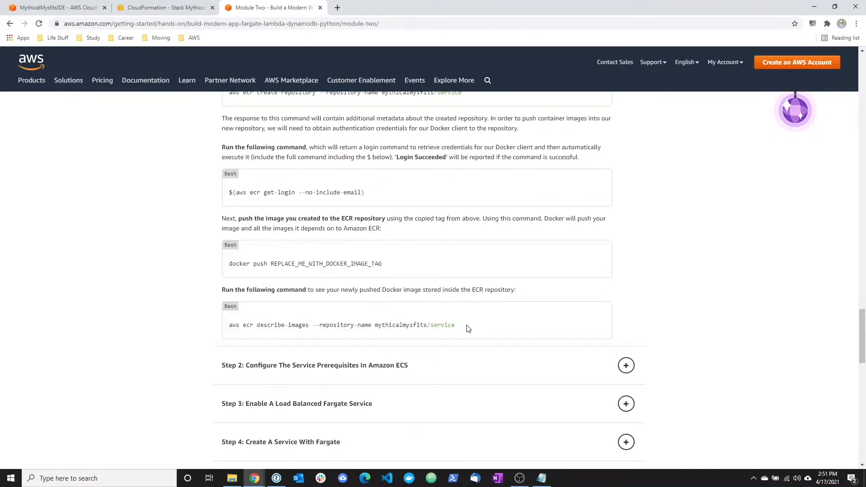
pyautogui.scroll(8, 466, 330)
pyautogui.scroll(12, 464, 332)
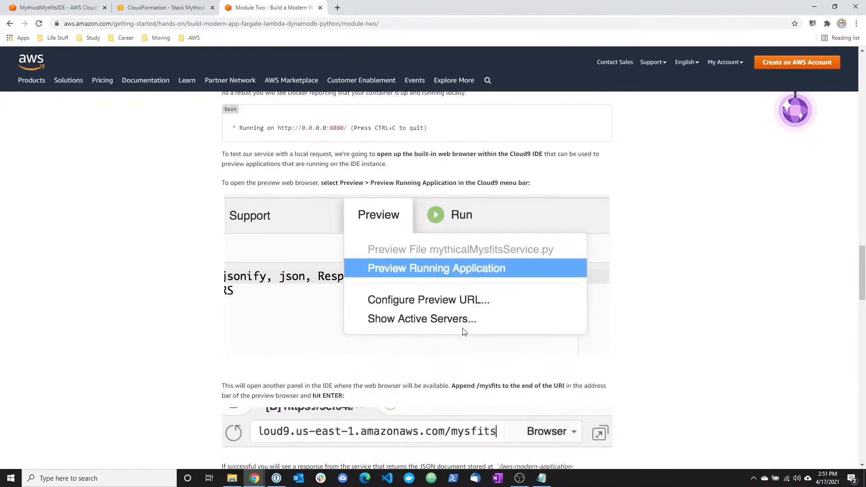
pyautogui.scroll(-2, 460, 334)
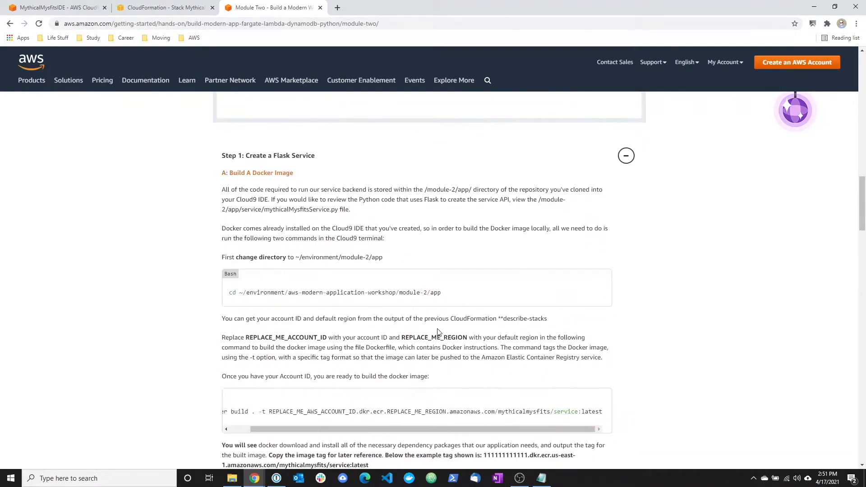
# Copy cd ~/environment/aws-modern-application-workshop/module-2/app from the Notepad notes and run it in the Cloud9 terminal.
pyautogui.click(81, 3)
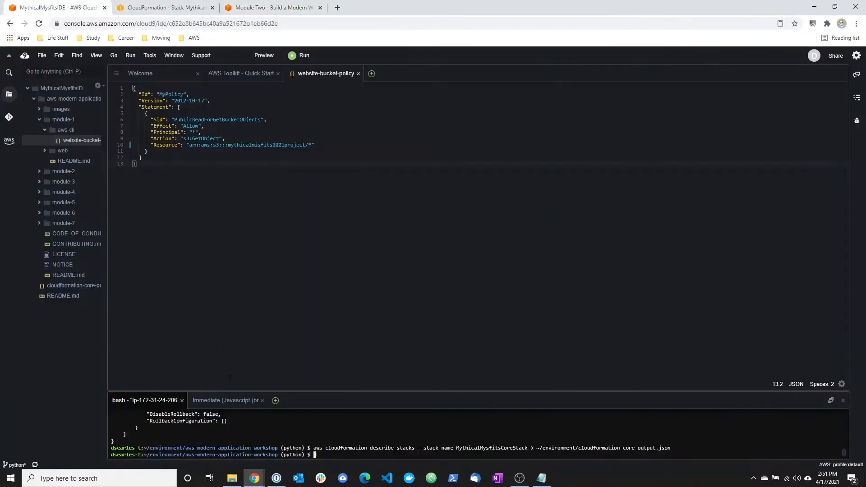
pyautogui.hotkey('alt', 'Tab')
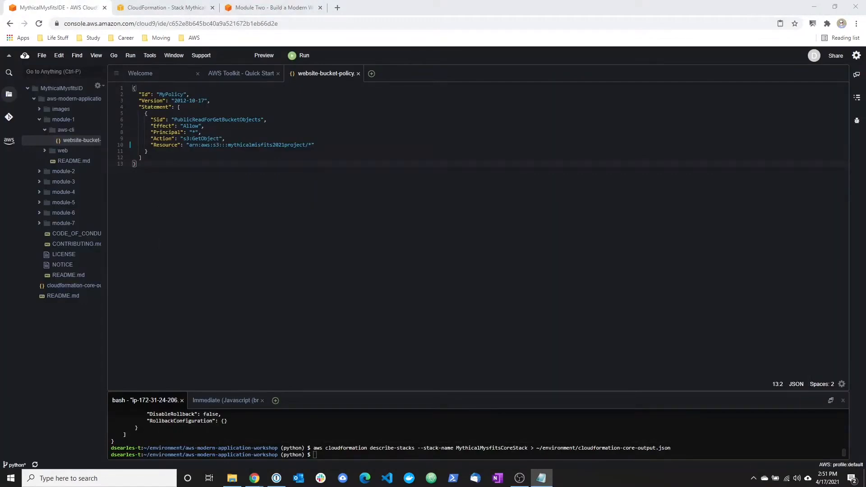
pyautogui.click(319, 460)
pyautogui.rightClick(329, 456)
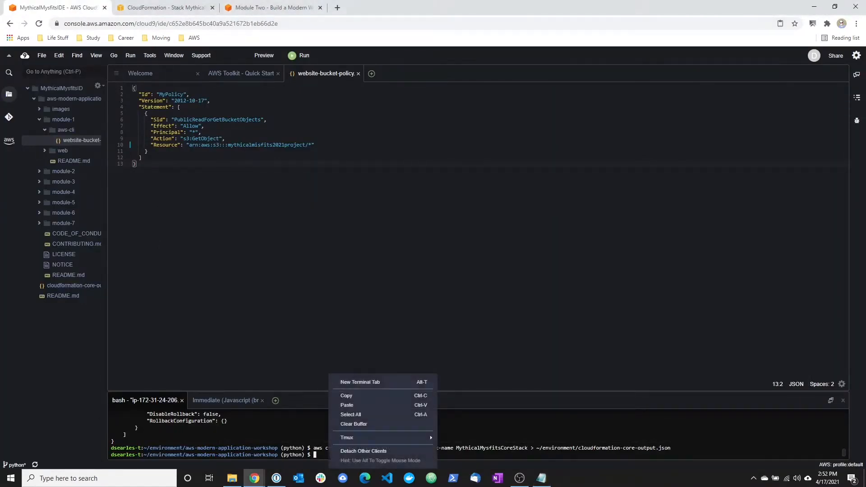
pyautogui.click(348, 406)
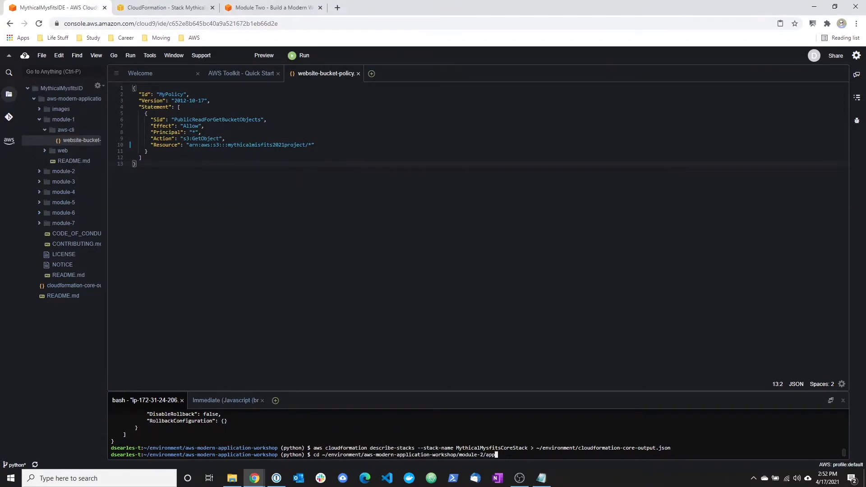
pyautogui.press('Return')
# Check the account and region placeholders of the docker build command in the Notepad notes, and copy the CurrentAccount value from the CloudFormation stack outputs.
pyautogui.moveTo(289, 486); pyautogui.dragTo(189, 136)
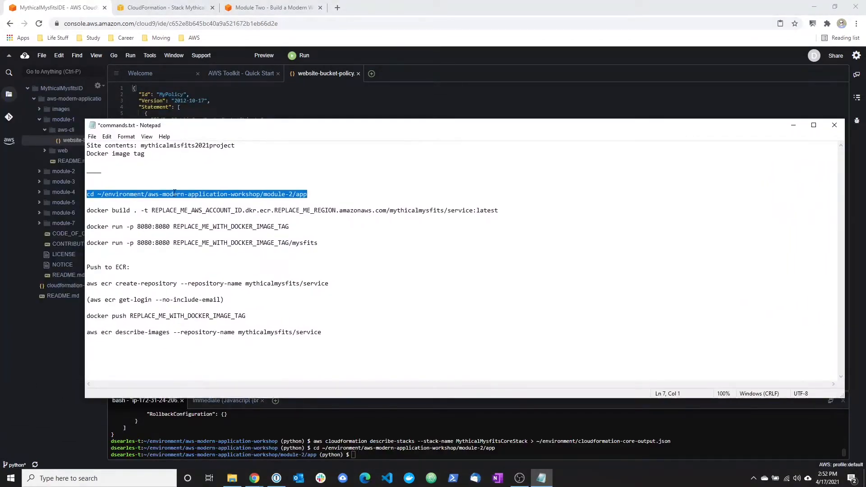
pyautogui.moveTo(90, 210); pyautogui.dragTo(499, 211)
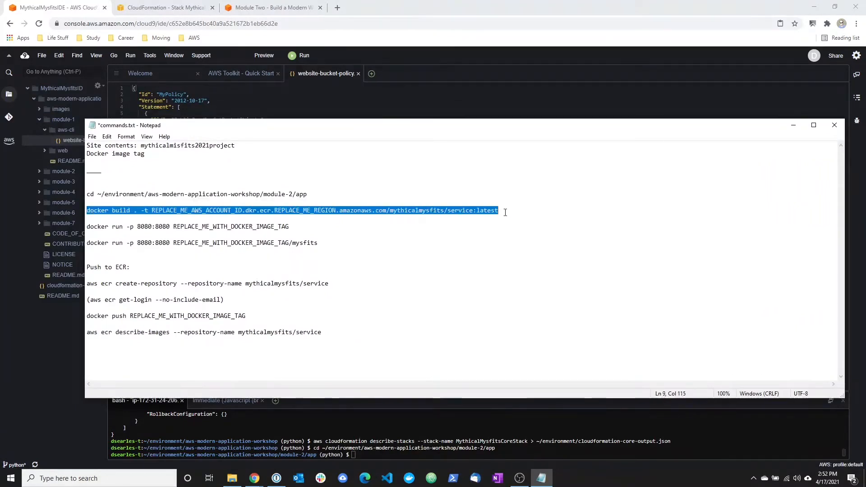
pyautogui.click(518, 210)
pyautogui.moveTo(166, 211); pyautogui.dragTo(361, 210)
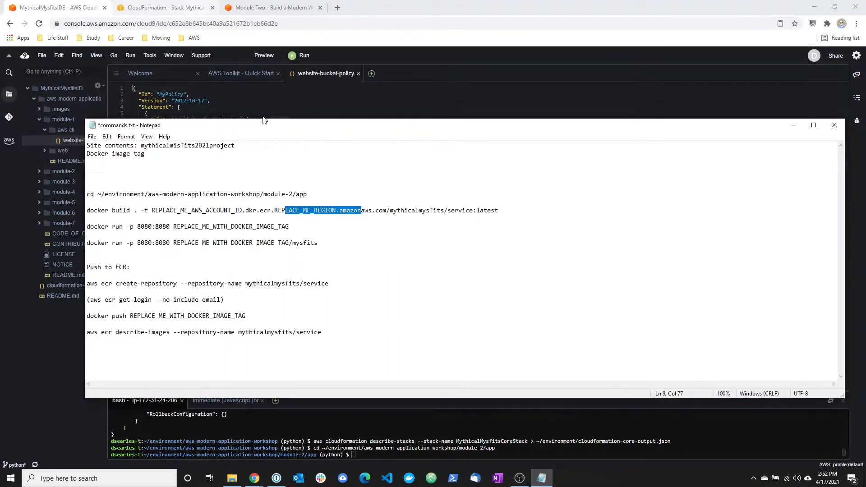
pyautogui.moveTo(274, 127); pyautogui.dragTo(525, 486)
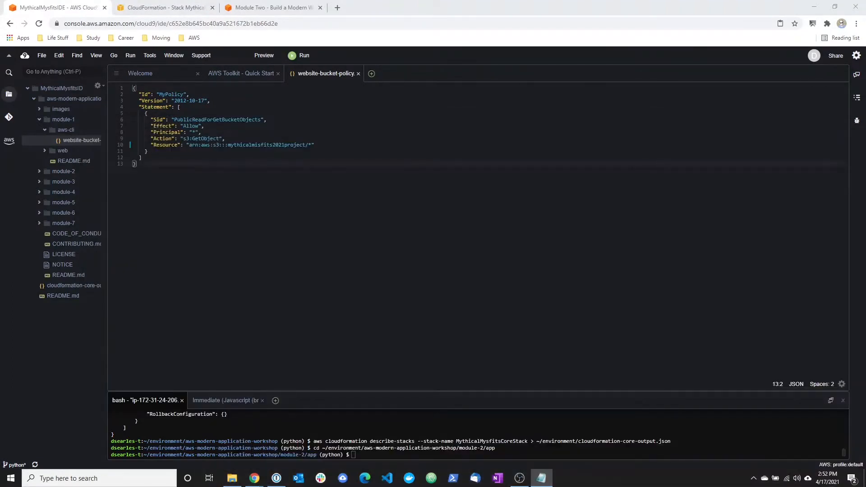
pyautogui.click(134, 7)
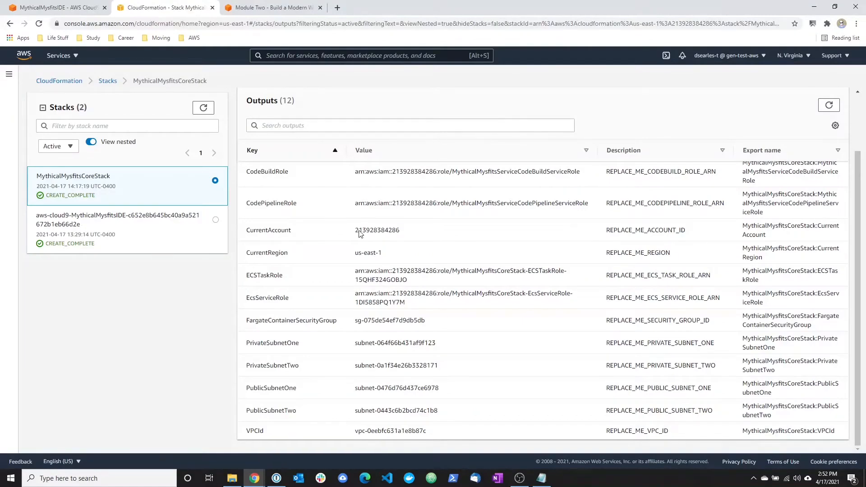
pyautogui.moveTo(419, 233); pyautogui.dragTo(340, 232)
pyautogui.rightClick(375, 231)
pyautogui.click(382, 237)
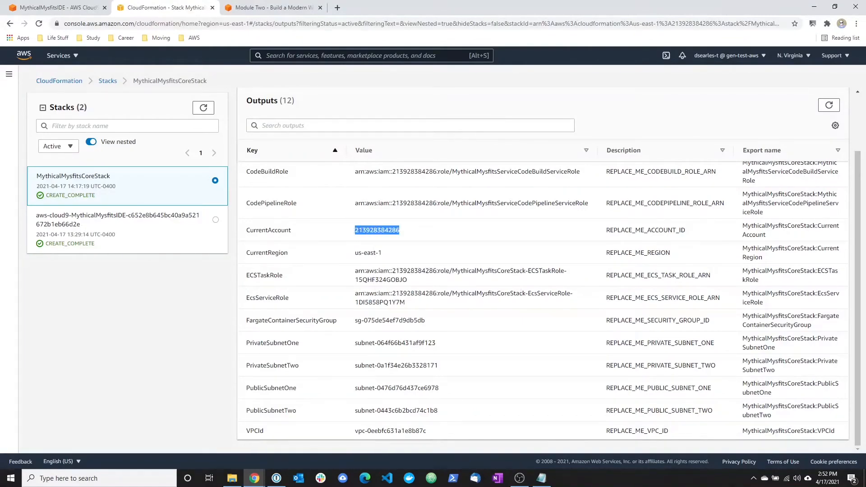
# Copy the CurrentRegion value us-east-1 from the CloudFormation stack outputs and switch to the Notepad notes.
pyautogui.click(411, 255)
pyautogui.moveTo(382, 253); pyautogui.dragTo(355, 256)
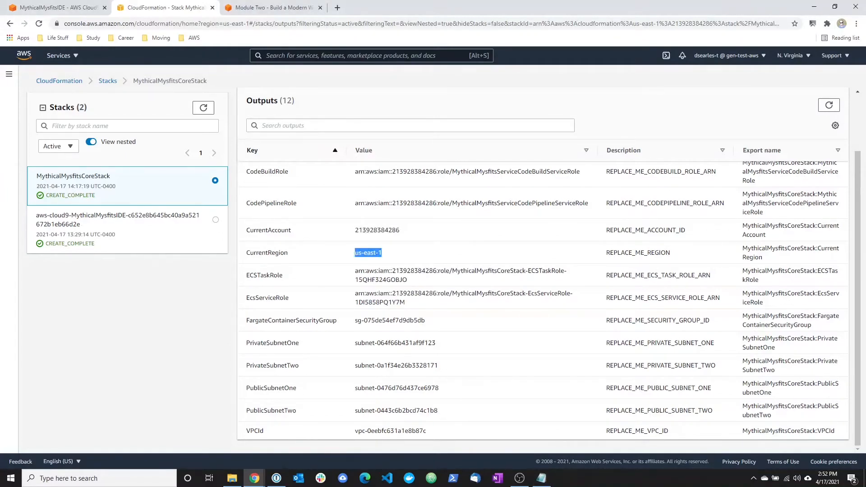
pyautogui.hotkey('alt', 'Tab')
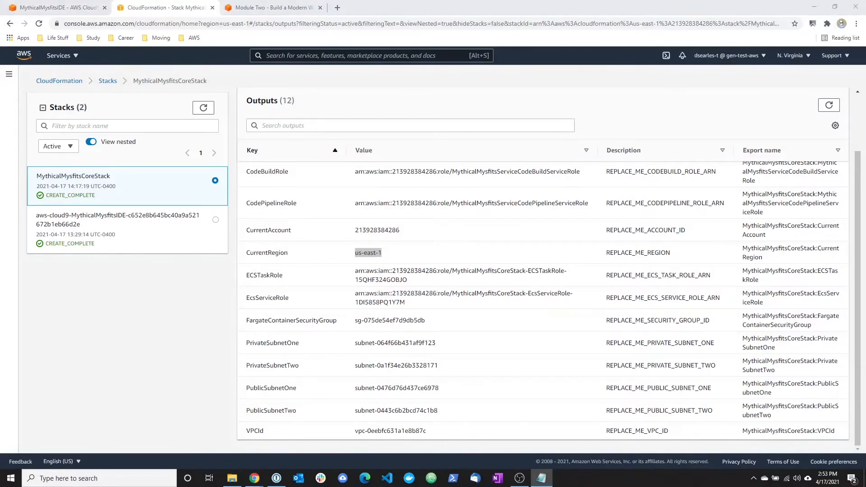
# Run the completed docker build command in the Cloud9 terminal, tagging the image with the us-east-1 ECR address ending in mythicalmysfits/service:latest.
pyautogui.click(26, 5)
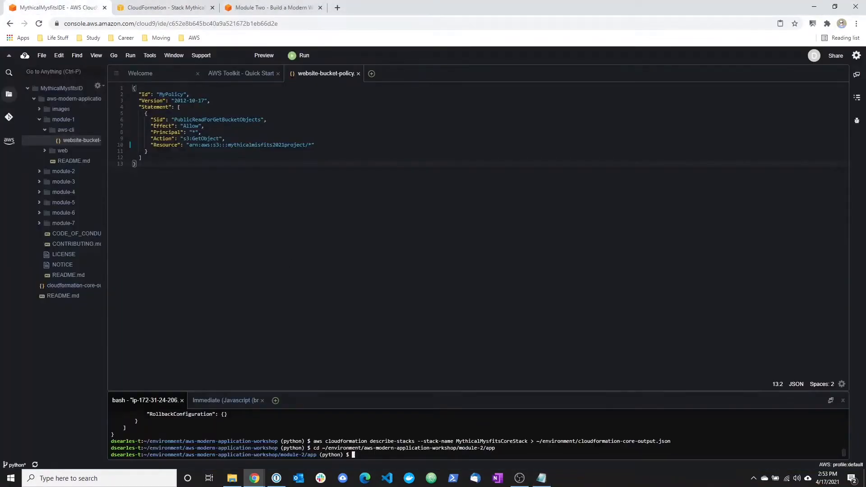
pyautogui.rightClick(368, 429)
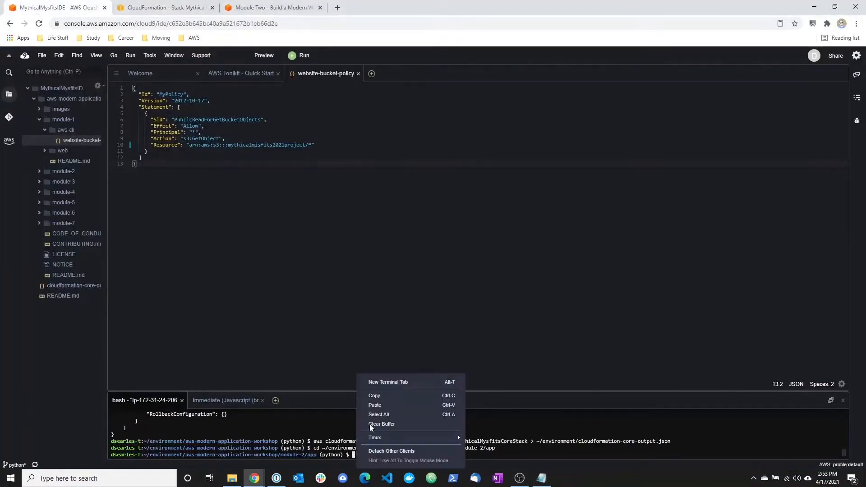
pyautogui.click(373, 408)
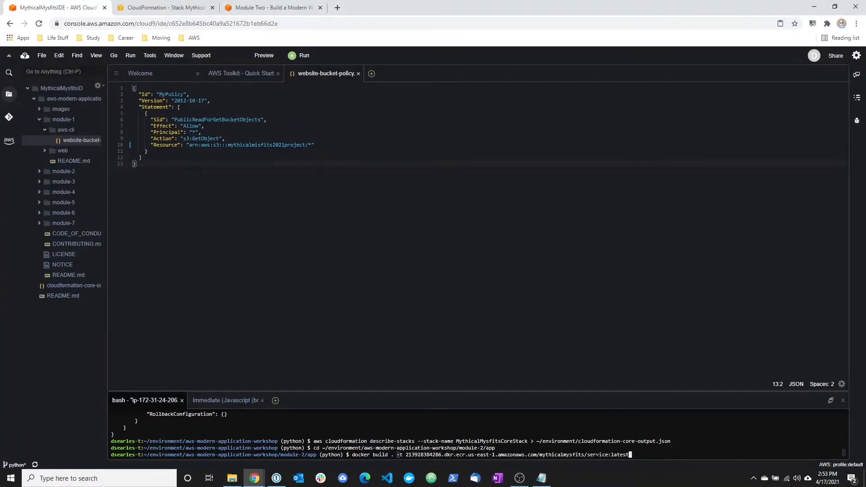
pyautogui.moveTo(585, 455); pyautogui.dragTo(635, 455)
pyautogui.click(636, 456)
pyautogui.press('Return')
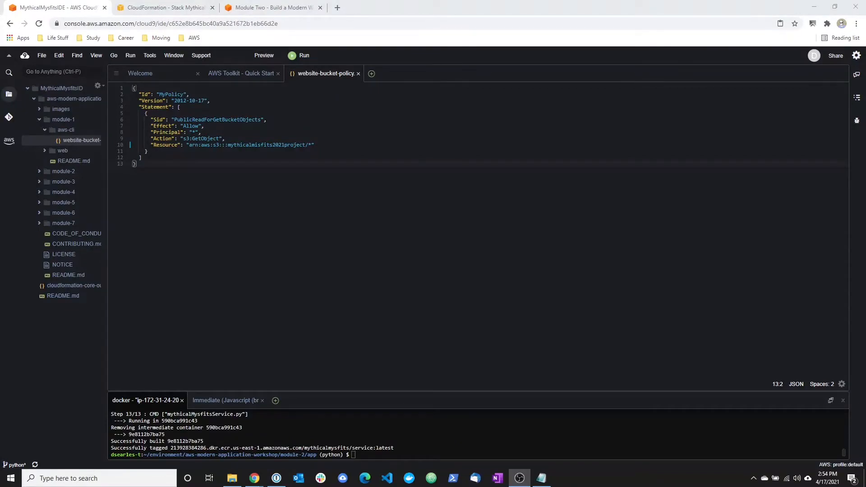
# Copy the full image tag from the docker build output and record it as the Docker image tag in the Notepad notes.
pyautogui.moveTo(170, 448); pyautogui.dragTo(386, 447)
pyautogui.rightClick(387, 447)
pyautogui.click(410, 396)
pyautogui.moveTo(291, 486); pyautogui.dragTo(243, 124)
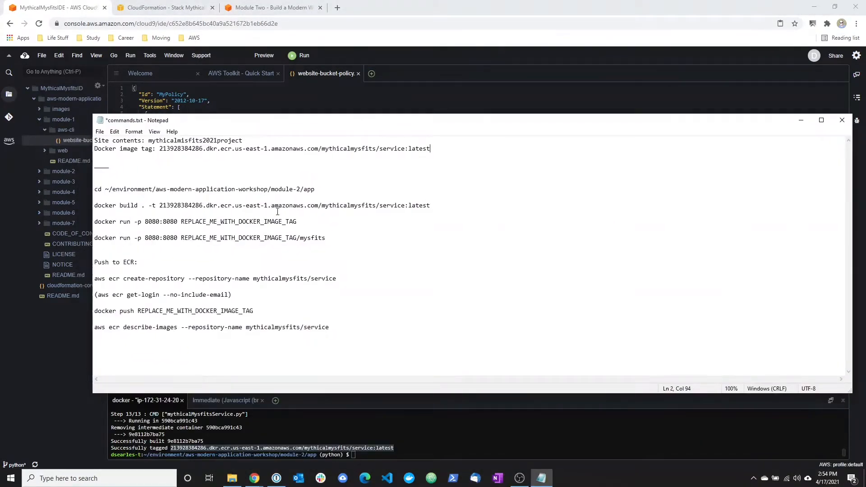
# Replace REPLACE_ME_WITH_DOCKER_IMAGE_TAG in the first docker run -p 8080:8080 command with the recorded image tag.
pyautogui.moveTo(437, 148); pyautogui.dragTo(161, 150)
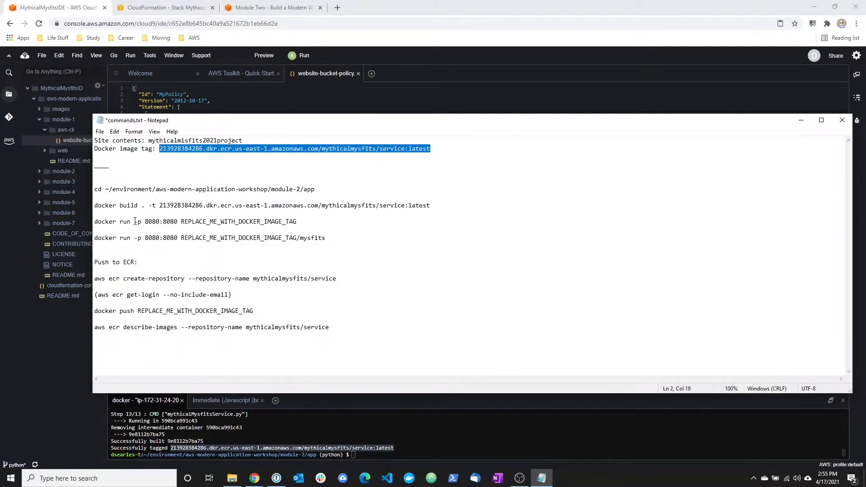
pyautogui.moveTo(182, 221); pyautogui.dragTo(317, 221)
pyautogui.hotkey('ctrl', 'v')
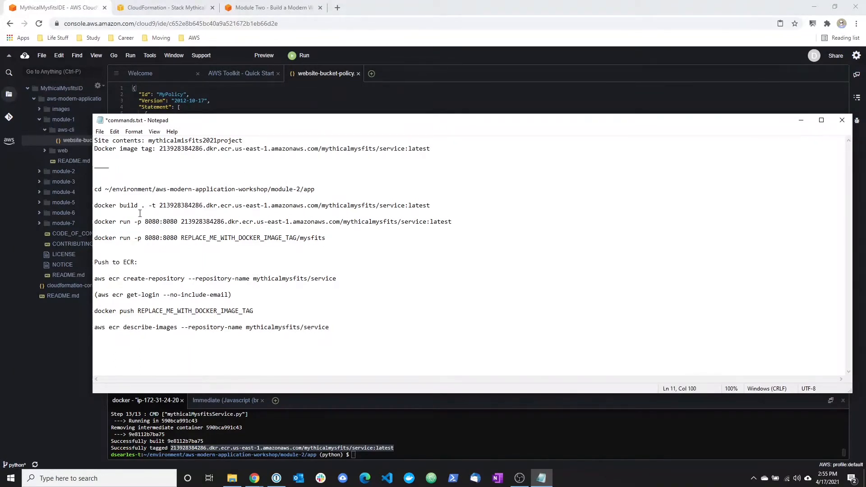
# Run the docker run -p 8080:8080 command with the image tag in the Cloud9 terminal, and stop the service after testing.
pyautogui.moveTo(94, 221); pyautogui.dragTo(473, 224)
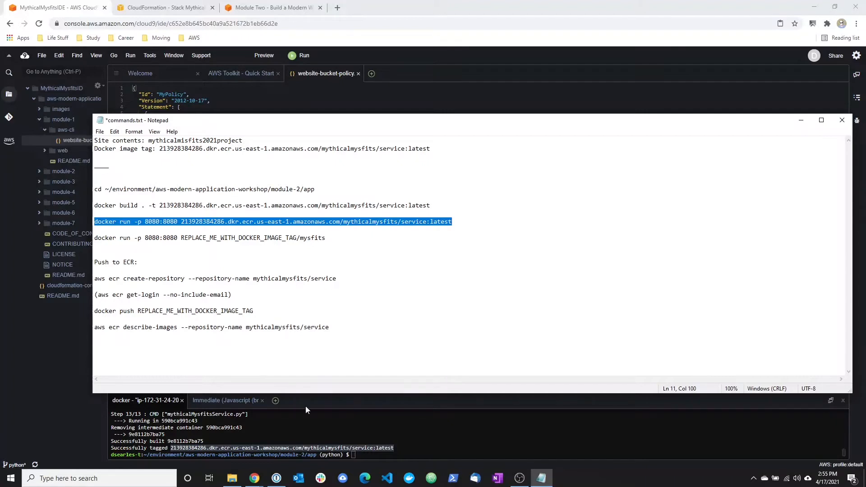
pyautogui.click(370, 459)
pyautogui.rightClick(370, 459)
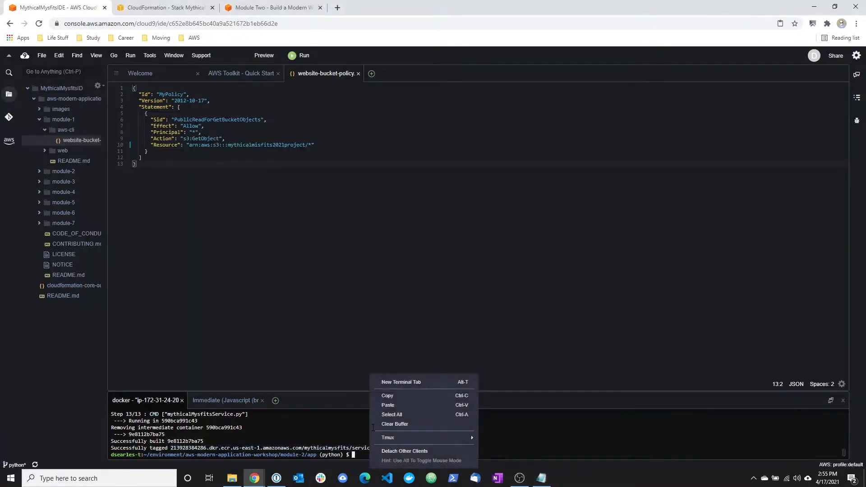
pyautogui.click(383, 403)
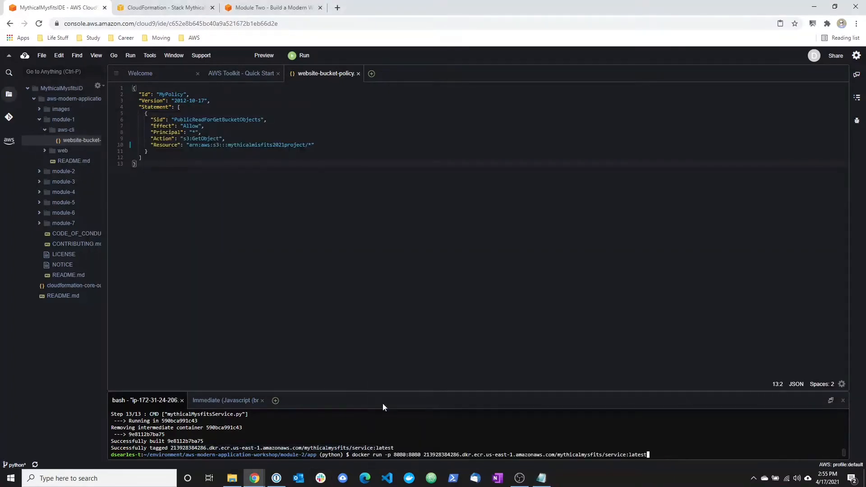
pyautogui.press('Return')
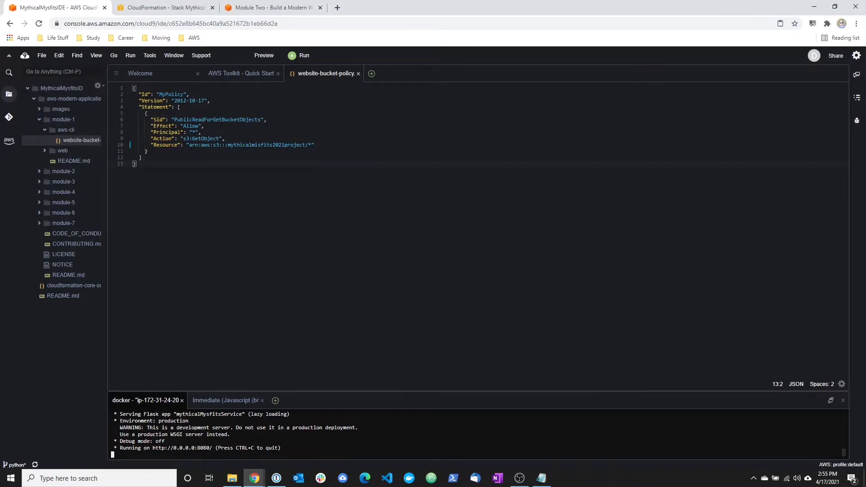
pyautogui.hotkey('ctrl', 'c')
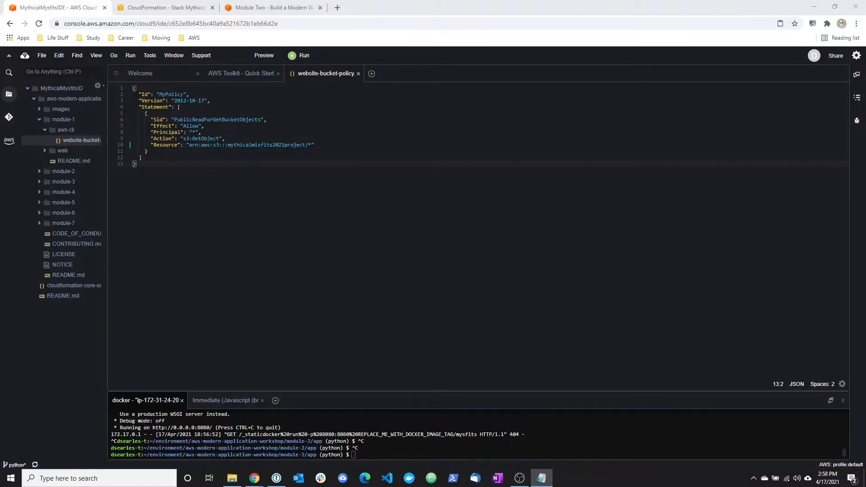
# Run aws ecr create-repository --repository-name mythicalmysfits/service in the terminal and review its output.
pyautogui.click(361, 456)
pyautogui.hotkey('ctrl', 'v')
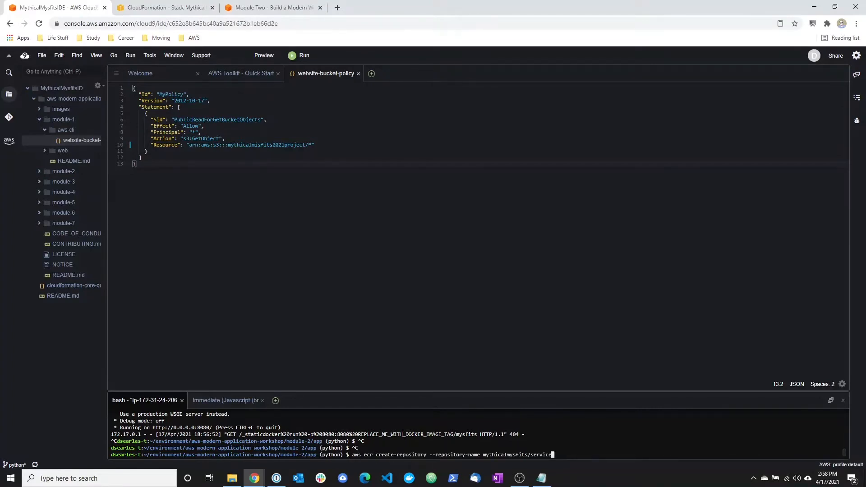
pyautogui.press('Return')
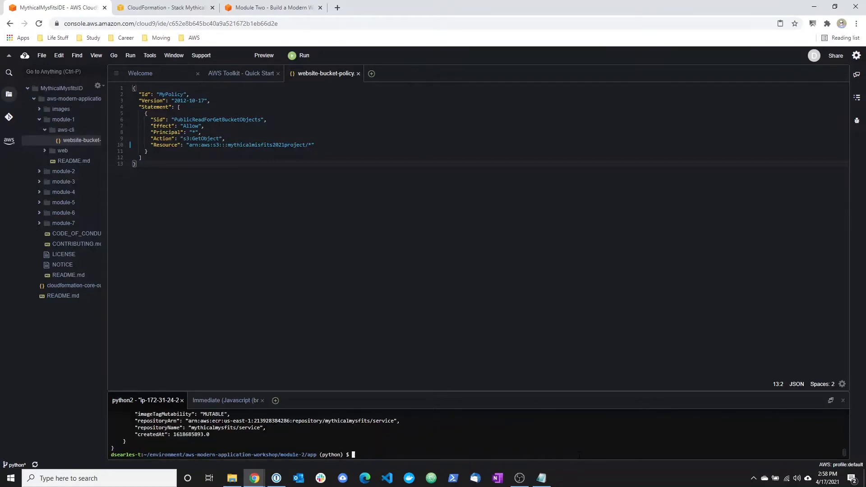
pyautogui.scroll(3, 233, 443)
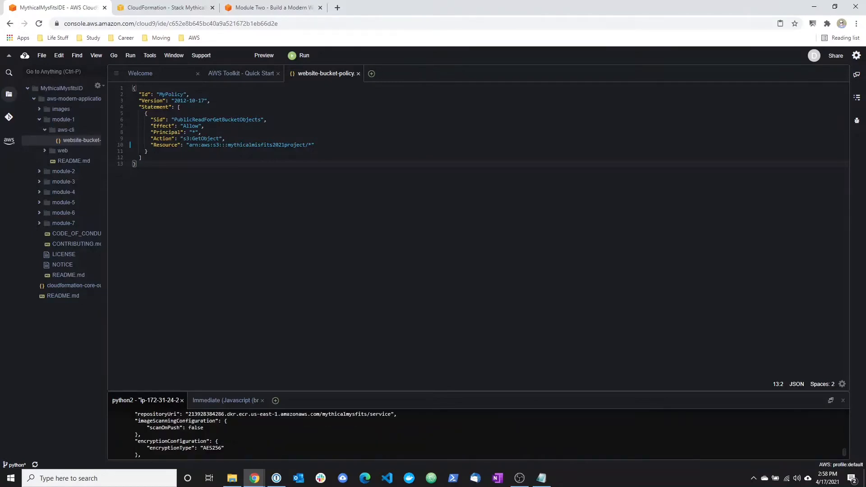
pyautogui.scroll(-3, 233, 443)
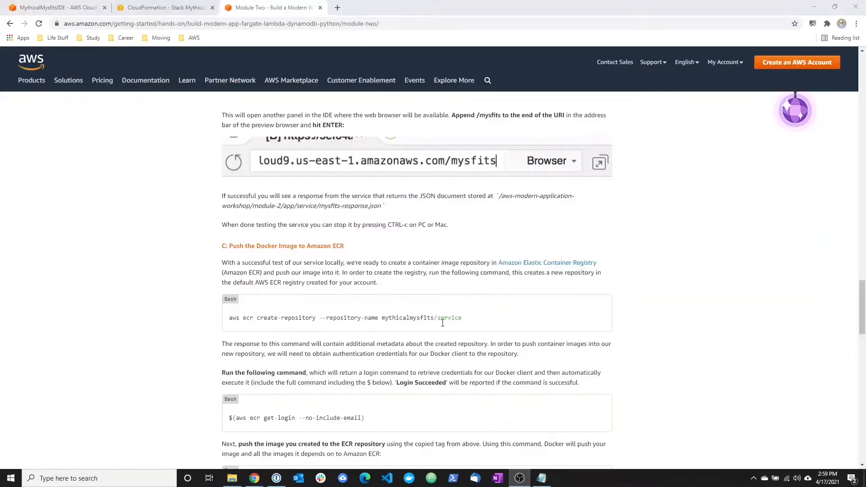
# Copy (aws ecr get-login --no-include-email) from the tutorial page, without the dollar sign, and run it in the Cloud9 terminal.
pyautogui.moveTo(377, 423); pyautogui.dragTo(231, 420)
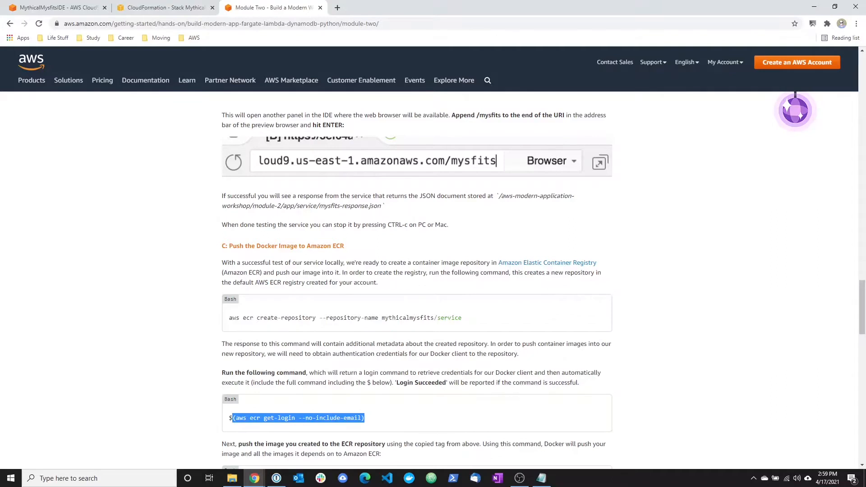
pyautogui.click(70, 3)
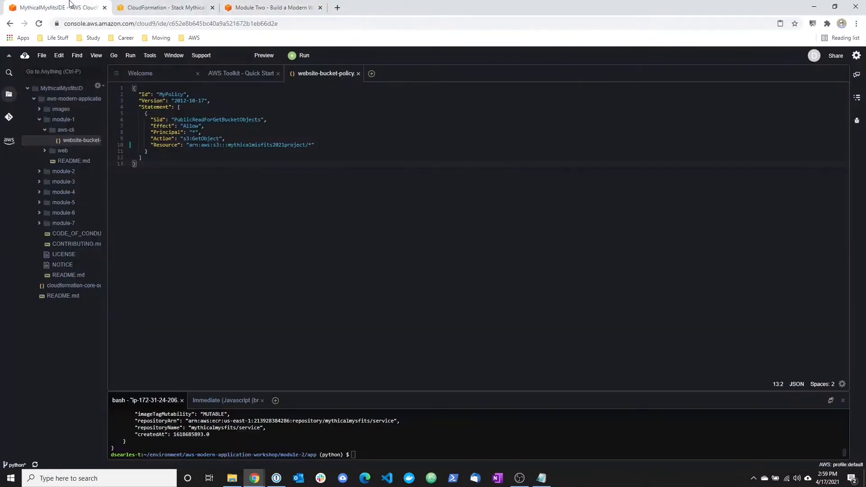
pyautogui.rightClick(369, 457)
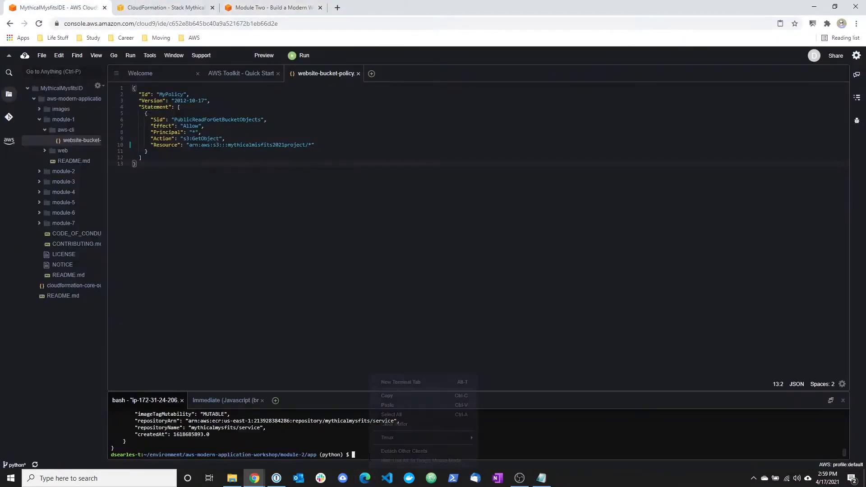
pyautogui.click(380, 405)
pyautogui.press('Return')
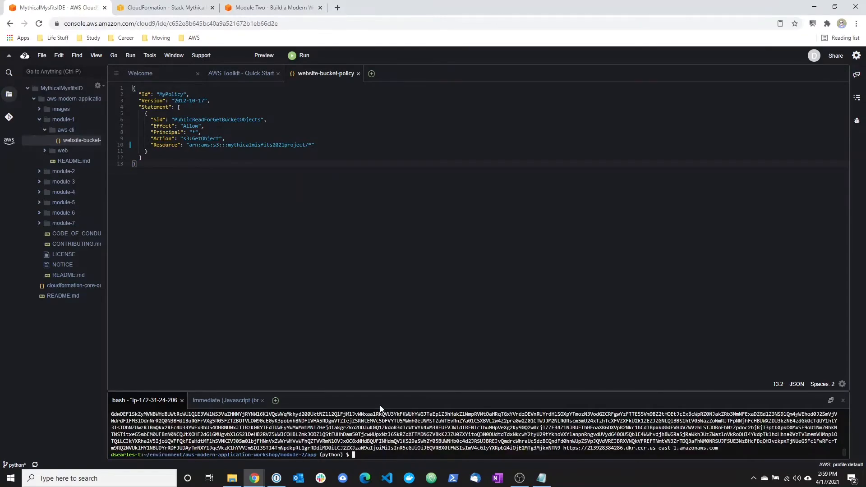
# Enlarge the terminal pane and copy the generated docker login command with its password token for the Notepad notes.
pyautogui.moveTo(324, 391); pyautogui.dragTo(327, 251)
pyautogui.moveTo(146, 394); pyautogui.dragTo(722, 451)
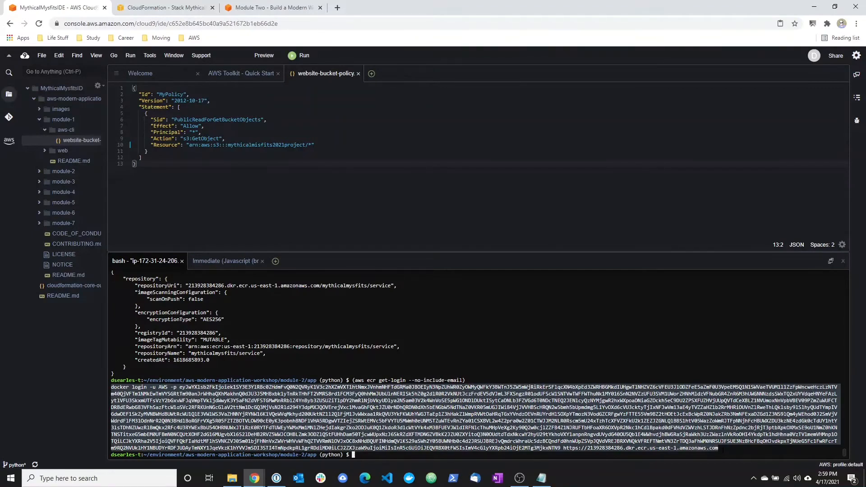
pyautogui.click(542, 479)
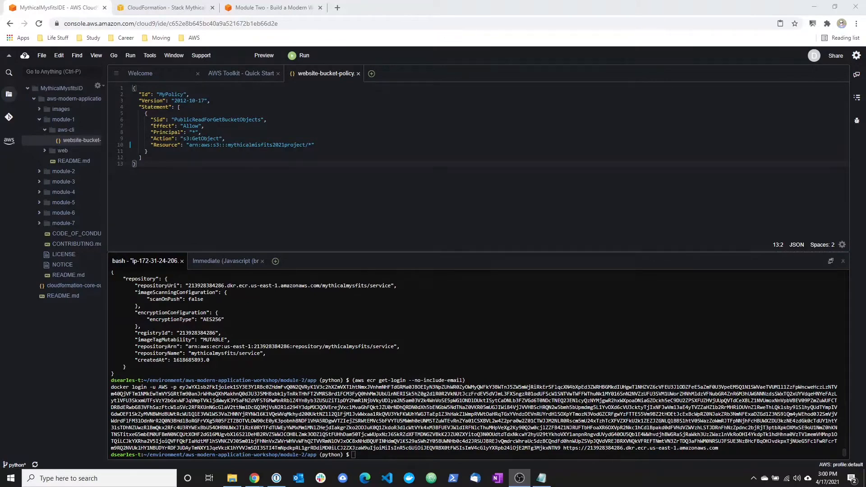
# Paste the generated docker login command, including its password token, into the terminal and run it.
pyautogui.moveTo(112, 387); pyautogui.dragTo(719, 448)
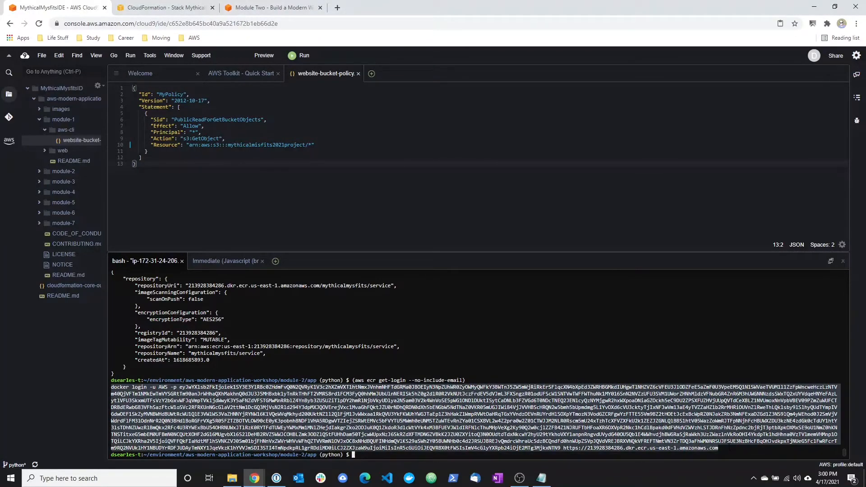
pyautogui.hotkey('ctrl', 'v')
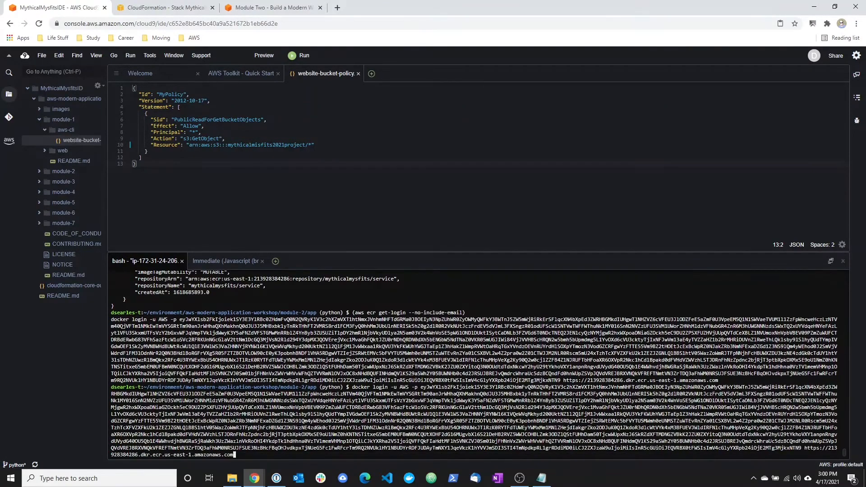
pyautogui.press('Return')
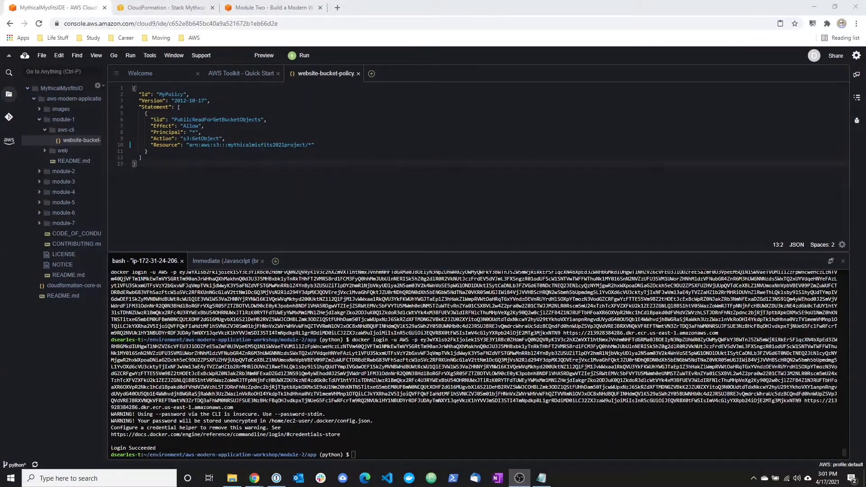
# Check the tutorial's instruction for pushing the image to the ECR repository, and bring up the Notepad notes over Cloud9.
pyautogui.click(240, 7)
pyautogui.scroll(-1, 336, 339)
pyautogui.moveTo(222, 309); pyautogui.dragTo(419, 319)
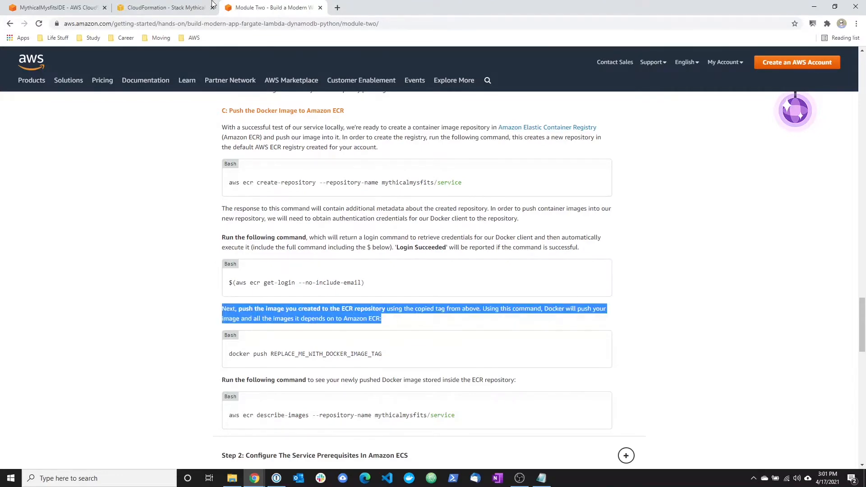
pyautogui.hotkey('ctrl', 'shift', 'Tab')
pyautogui.hotkey('ctrl', 'shift', 'Tab')
pyautogui.hotkey('alt', 'Tab')
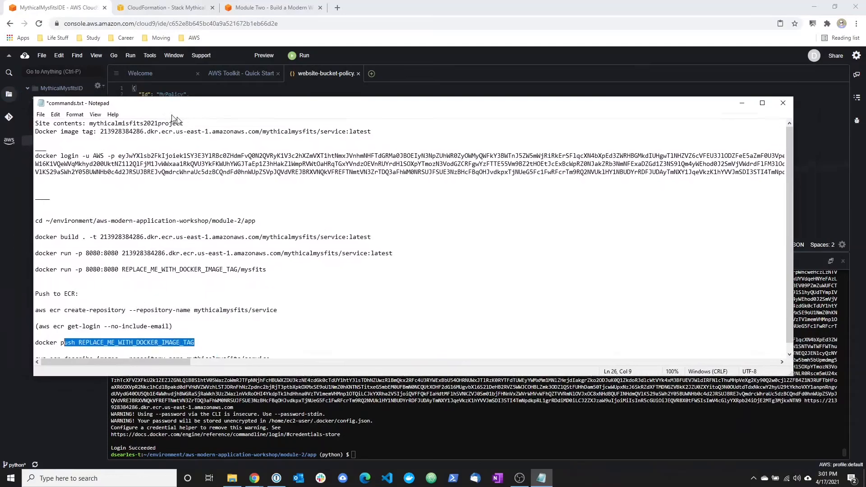
pyautogui.moveTo(171, 116); pyautogui.dragTo(218, 126)
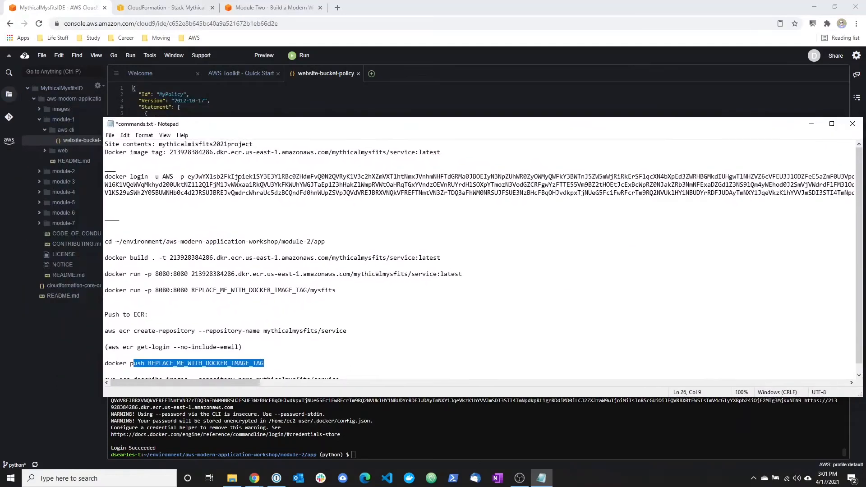
# Replace REPLACE_ME_WITH_DOCKER_IMAGE_TAG in the docker push command with the recorded image tag, and select the command for copying.
pyautogui.moveTo(170, 153); pyautogui.dragTo(467, 154)
pyautogui.rightClick(425, 154)
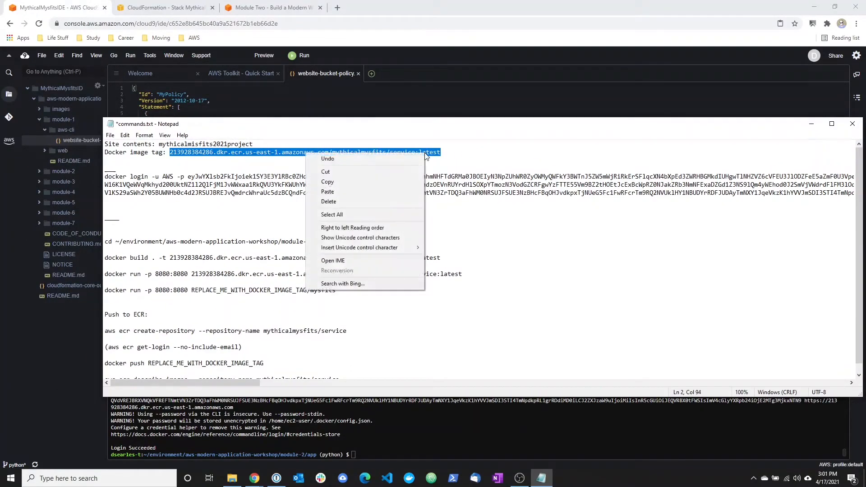
pyautogui.click(387, 172)
pyautogui.moveTo(148, 364); pyautogui.dragTo(270, 363)
pyautogui.hotkey('ctrl', 'v')
pyautogui.hotkey('shift', 'Up')
pyautogui.hotkey('shift', 'Right')
# Run the docker push command for the mythicalmysfits/service:latest image in the Cloud9 terminal.
pyautogui.click(307, 427)
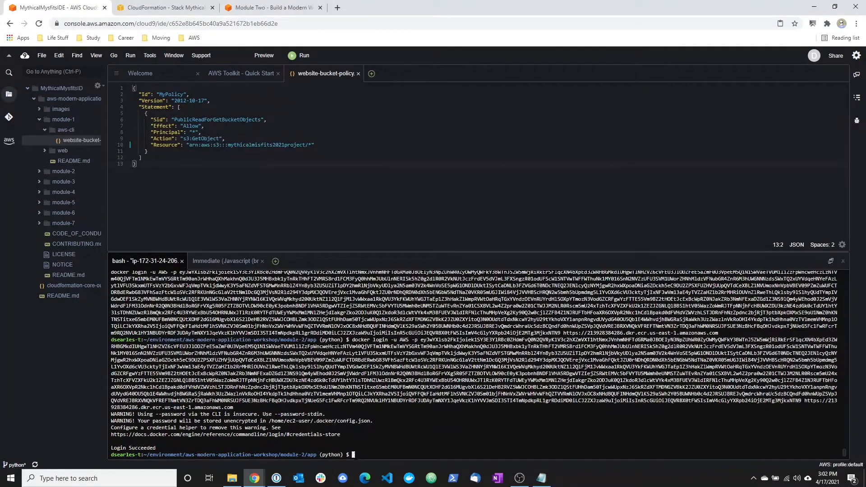
pyautogui.rightClick(355, 433)
pyautogui.click(374, 404)
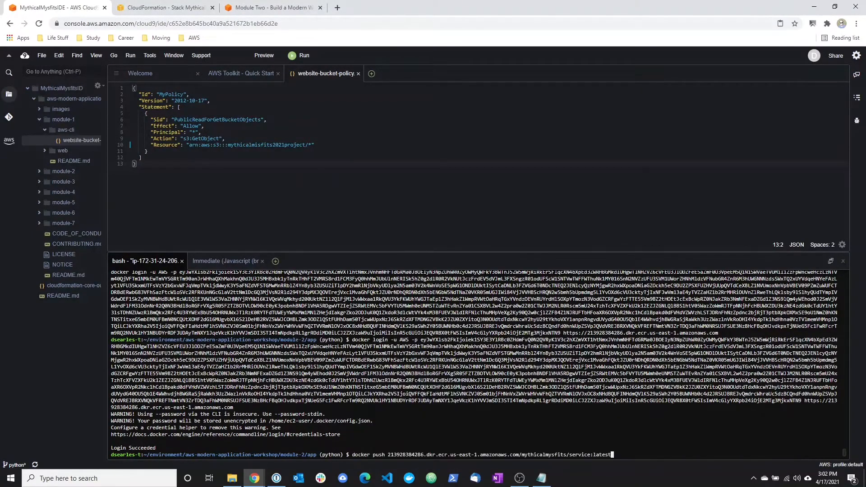
pyautogui.press('Return')
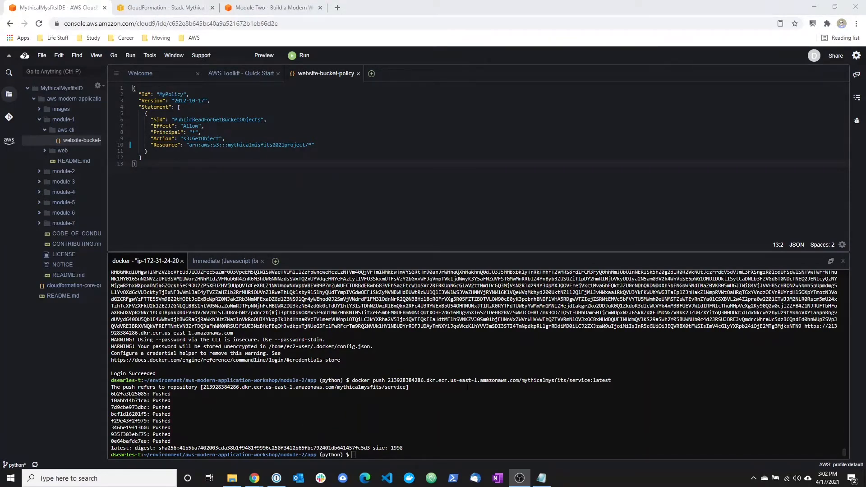
# Run aws ecr describe-images for the mythicalmysfits/service repository in the Cloud9 terminal and inspect the returned image details.
pyautogui.click(359, 451)
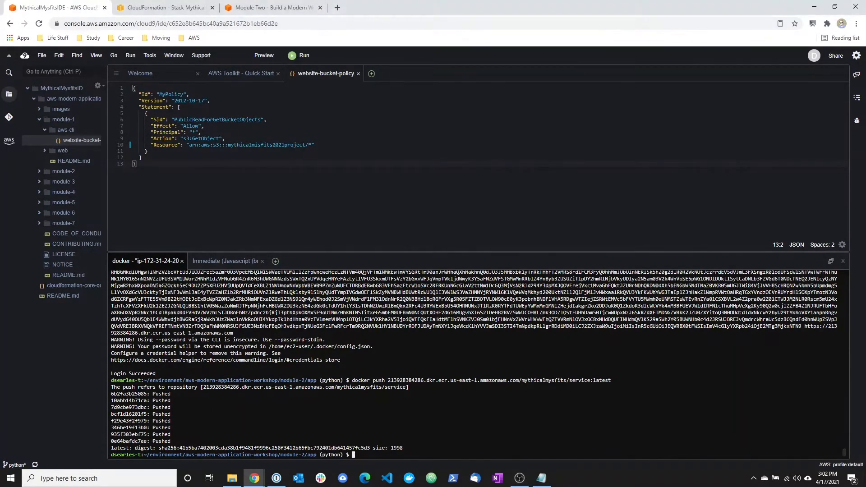
pyautogui.rightClick(359, 450)
pyautogui.click(369, 410)
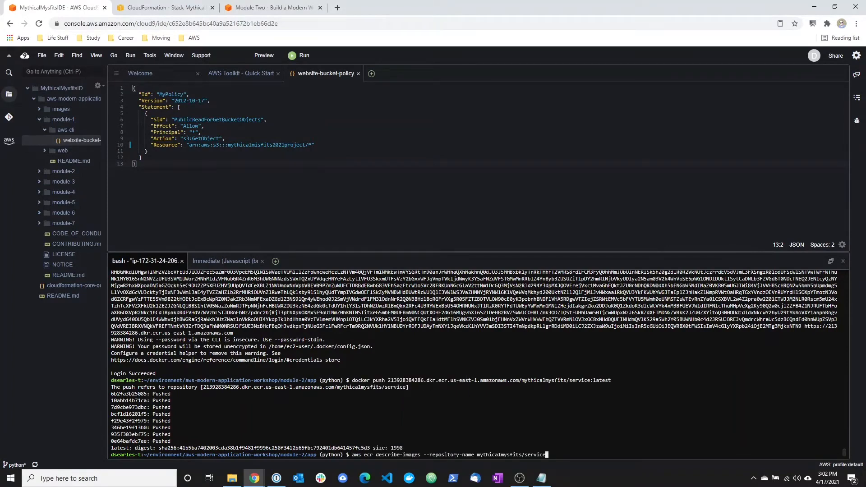
pyautogui.press('Return')
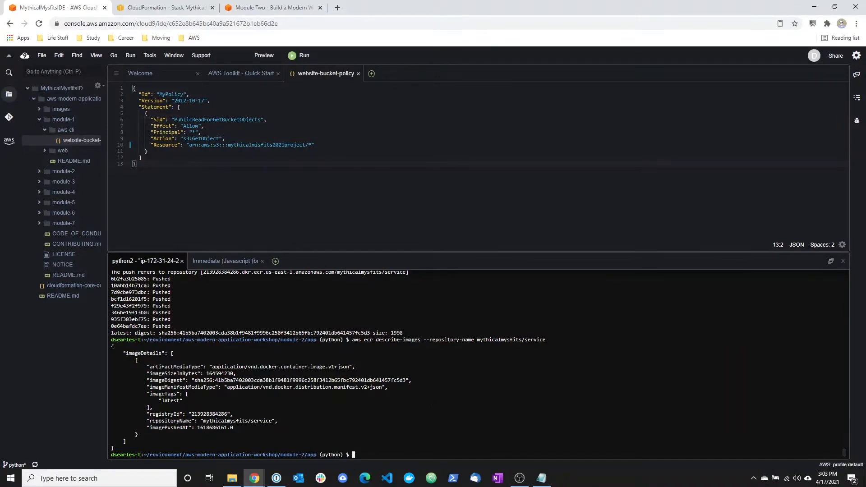
pyautogui.moveTo(111, 347); pyautogui.dragTo(179, 445)
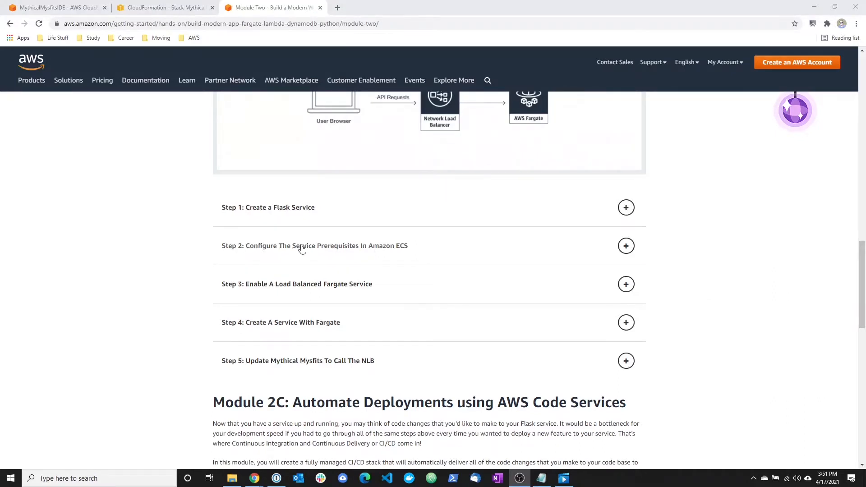
# Expand Step 2 of the tutorial and review its sections on the Fargate cluster, the CloudWatch Logs group and the ECS task definition.
pyautogui.click(270, 247)
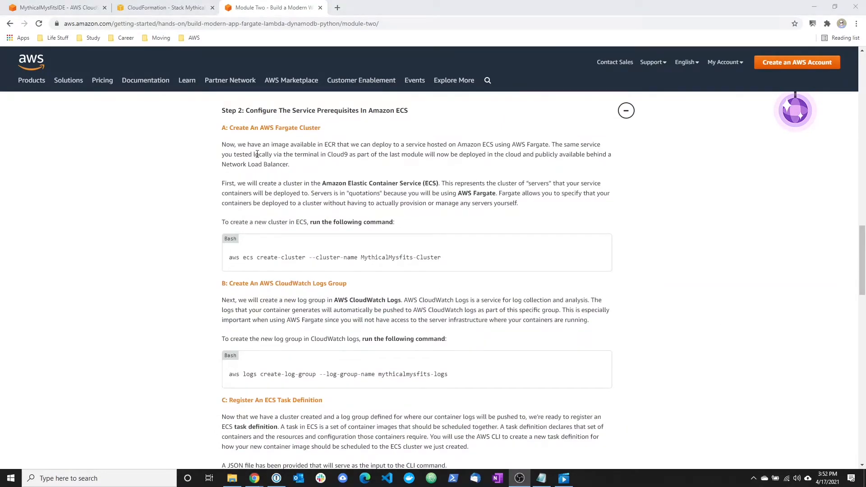
pyautogui.moveTo(222, 129); pyautogui.dragTo(371, 131)
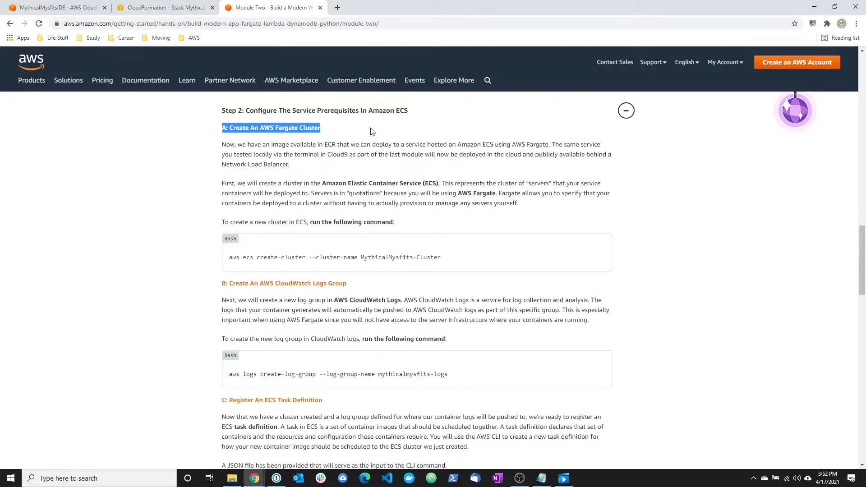
pyautogui.moveTo(226, 283); pyautogui.dragTo(353, 287)
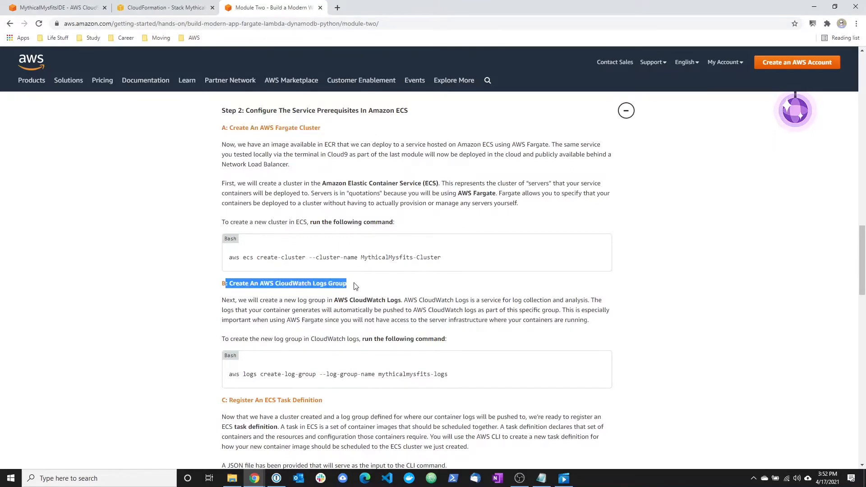
pyautogui.scroll(-2, 356, 286)
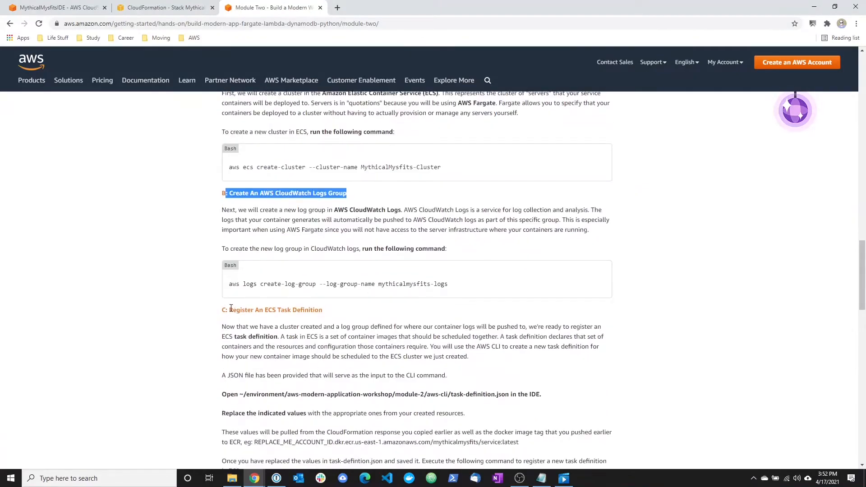
pyautogui.moveTo(225, 310); pyautogui.dragTo(336, 312)
pyautogui.scroll(1, 336, 326)
pyautogui.scroll(3, 336, 327)
pyautogui.scroll(-1, 431, 320)
# Copy the aws ecs create-cluster command from the tutorial and run it in the Cloud9 terminal to create MythicalMysfits-Cluster.
pyautogui.moveTo(451, 305); pyautogui.dragTo(241, 304)
pyautogui.rightClick(241, 304)
pyautogui.click(252, 313)
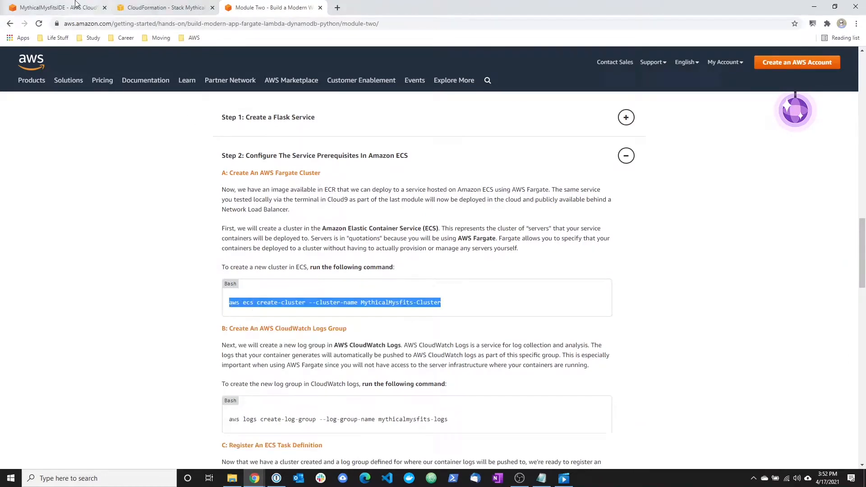
pyautogui.click(75, 5)
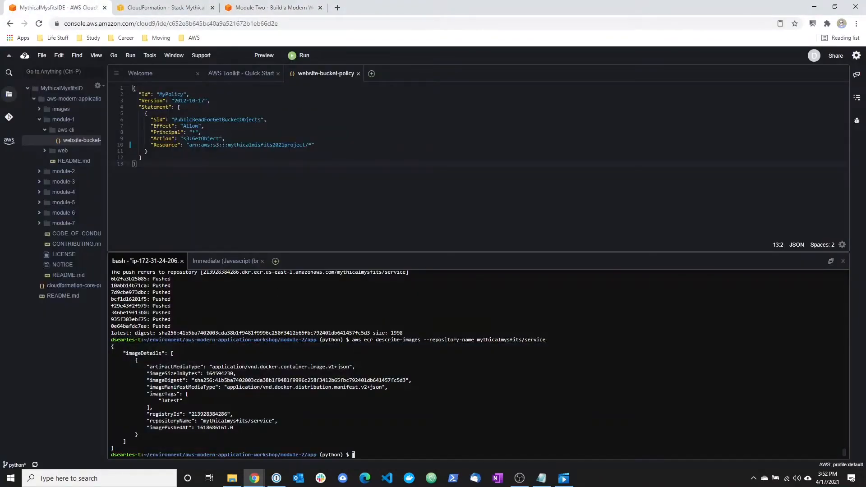
pyautogui.rightClick(354, 455)
pyautogui.click(365, 403)
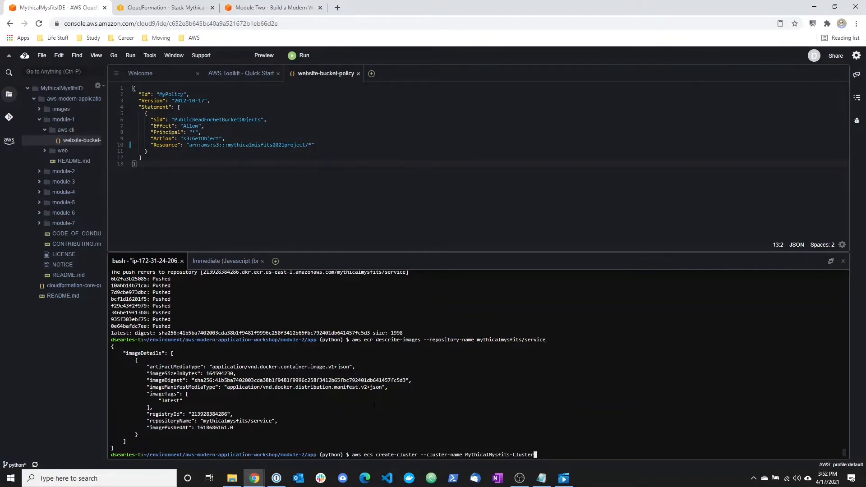
pyautogui.press('Return')
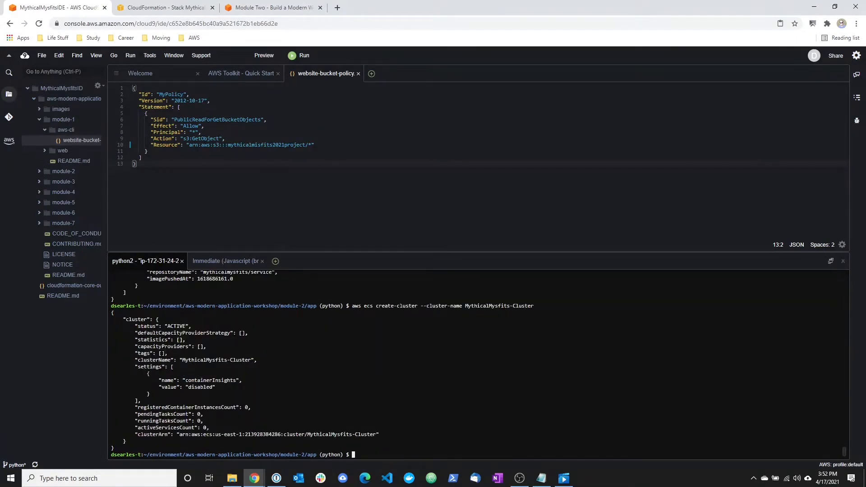
# Copy the aws logs create-log-group command from the tutorial and run it in the Cloud9 terminal to create the mythicalmysfits-logs group.
pyautogui.click(176, 8)
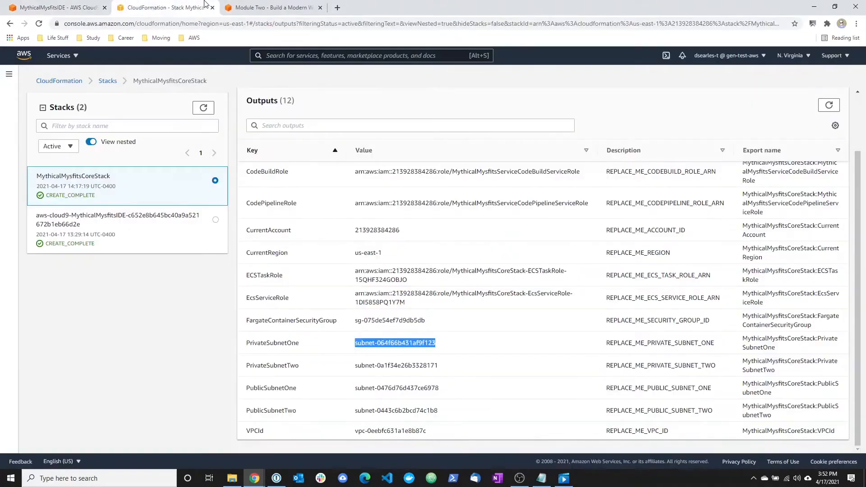
pyautogui.click(259, 5)
pyautogui.scroll(-1, 335, 315)
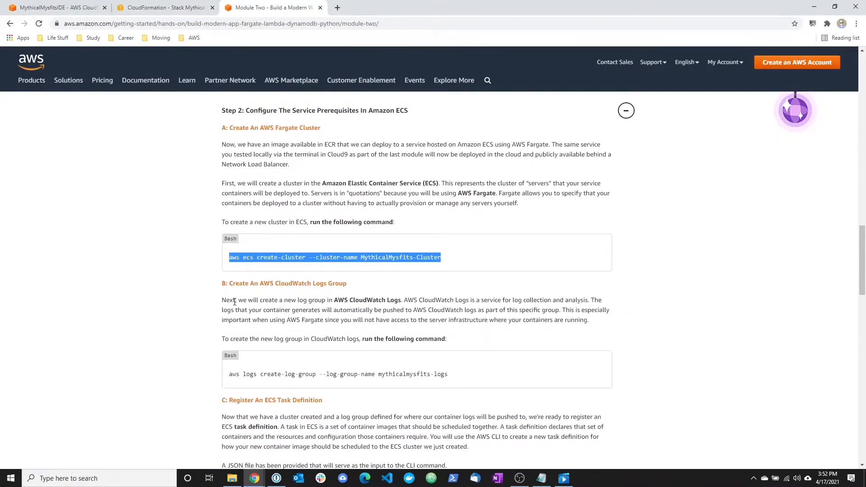
pyautogui.moveTo(460, 374); pyautogui.dragTo(228, 374)
pyautogui.rightClick(249, 383)
pyautogui.click(257, 382)
pyautogui.click(54, 8)
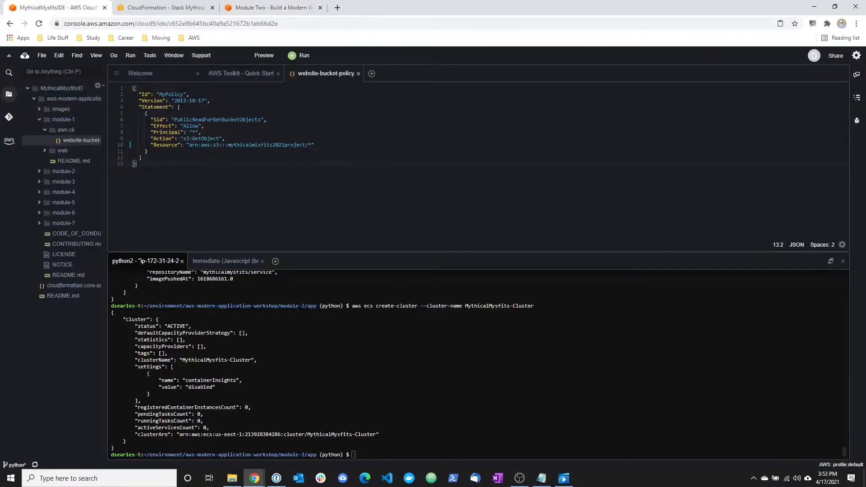
pyautogui.rightClick(356, 453)
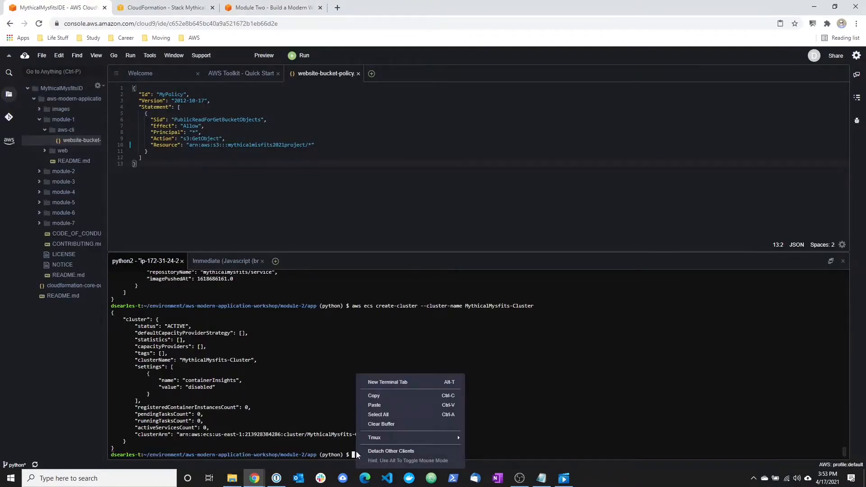
pyautogui.click(374, 406)
pyautogui.press('Return')
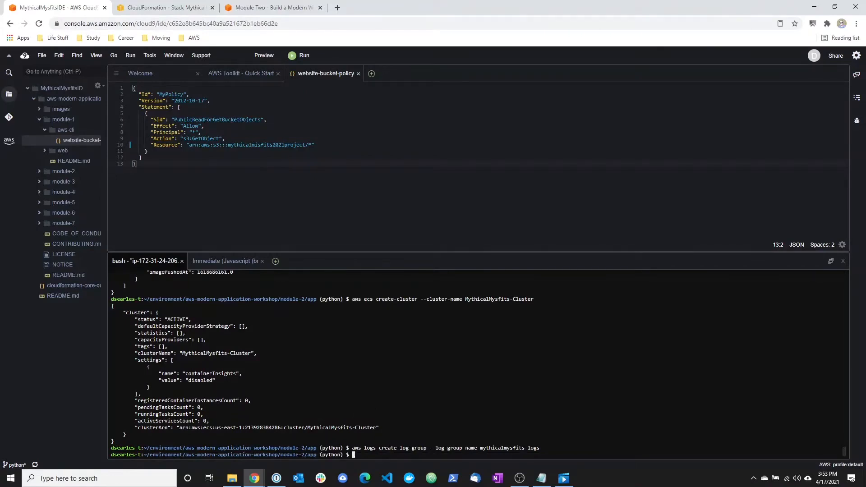
# Read the tutorial's section C on registering an ECS task definition, including the path of the provided JSON file.
pyautogui.click(173, 7)
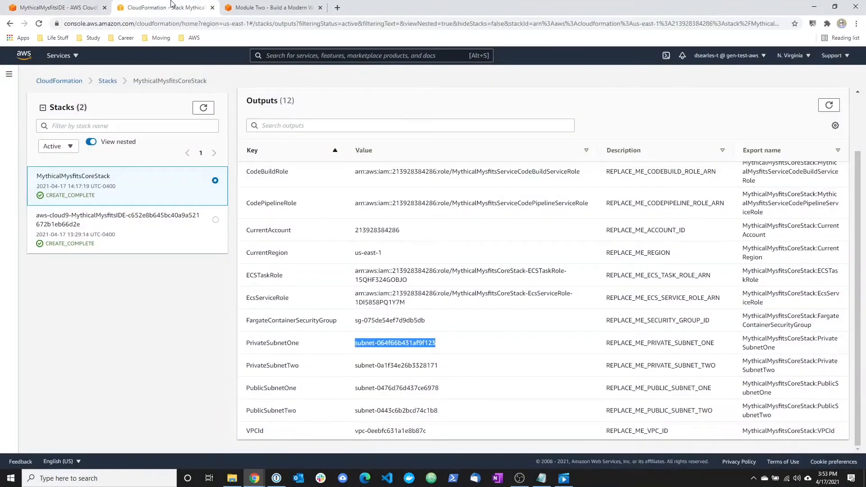
pyautogui.click(273, 7)
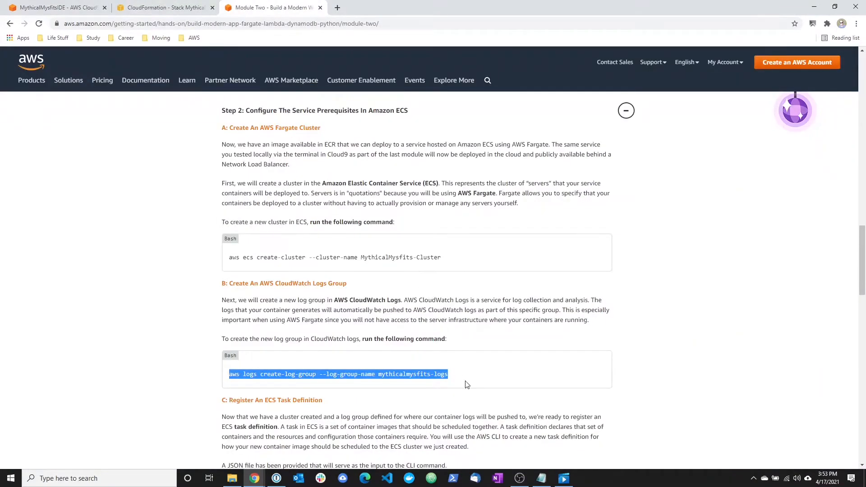
pyautogui.scroll(-1, 466, 384)
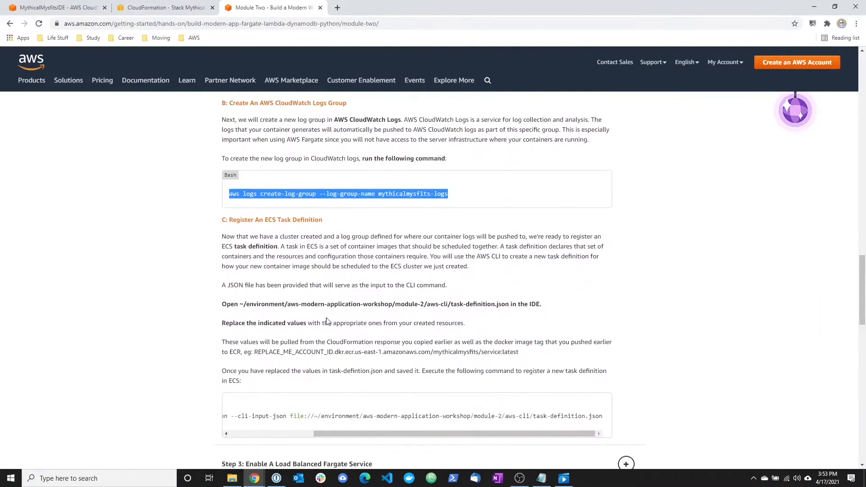
pyautogui.moveTo(250, 236); pyautogui.dragTo(509, 234)
pyautogui.click(508, 234)
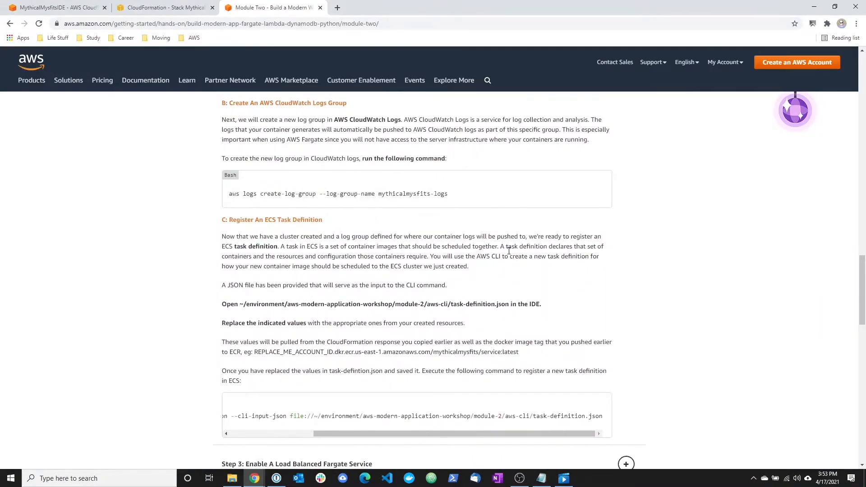
pyautogui.moveTo(233, 285); pyautogui.dragTo(359, 285)
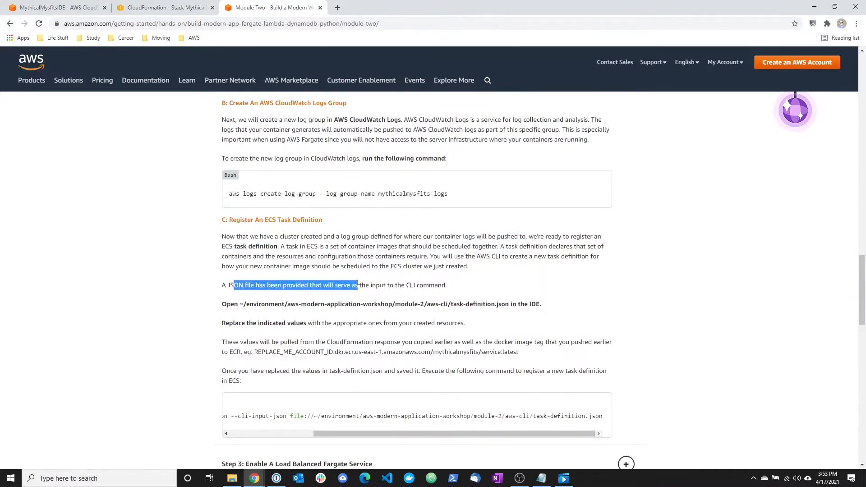
pyautogui.moveTo(242, 304); pyautogui.dragTo(550, 306)
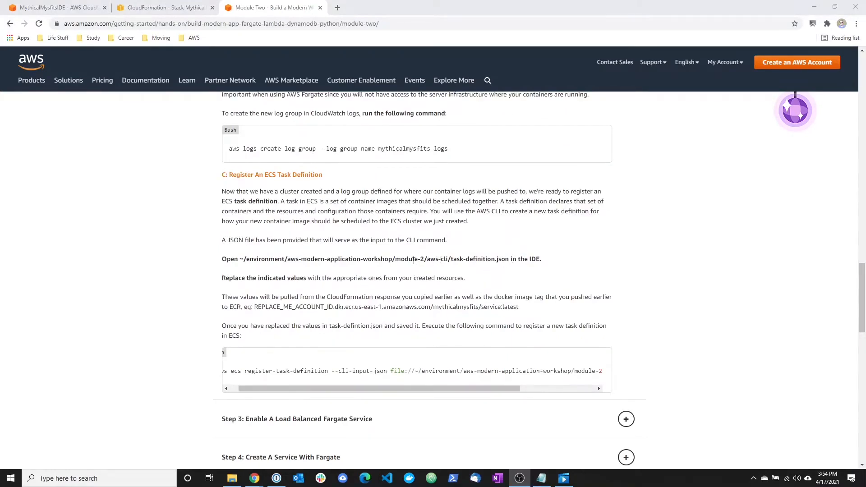
# Open task-definition.json from module-2/aws-cli in Cloud9 and look through its REPLACE_ME placeholders.
pyautogui.moveTo(412, 260); pyautogui.dragTo(526, 261)
pyautogui.click(59, 7)
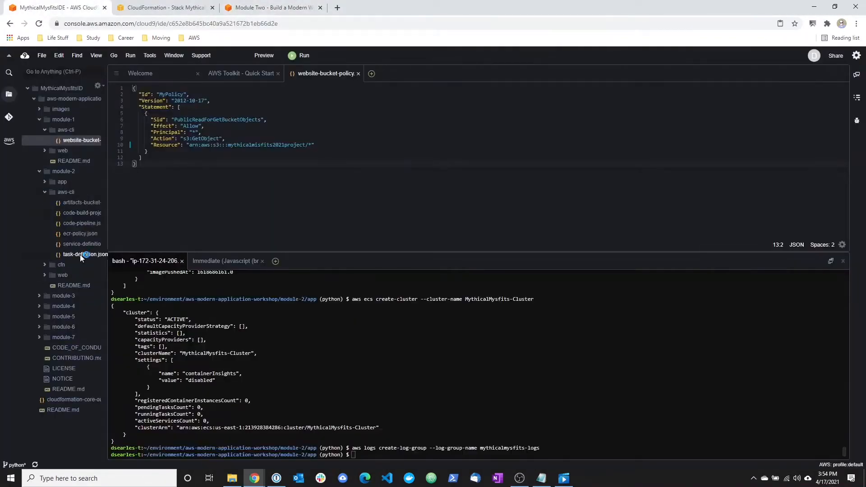
pyautogui.doubleClick(80, 255)
pyautogui.click(333, 150)
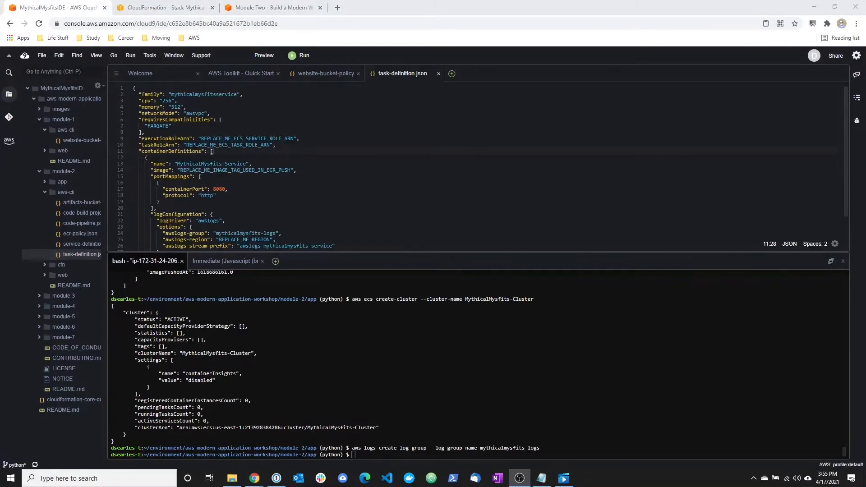
pyautogui.scroll(-5, 478, 167)
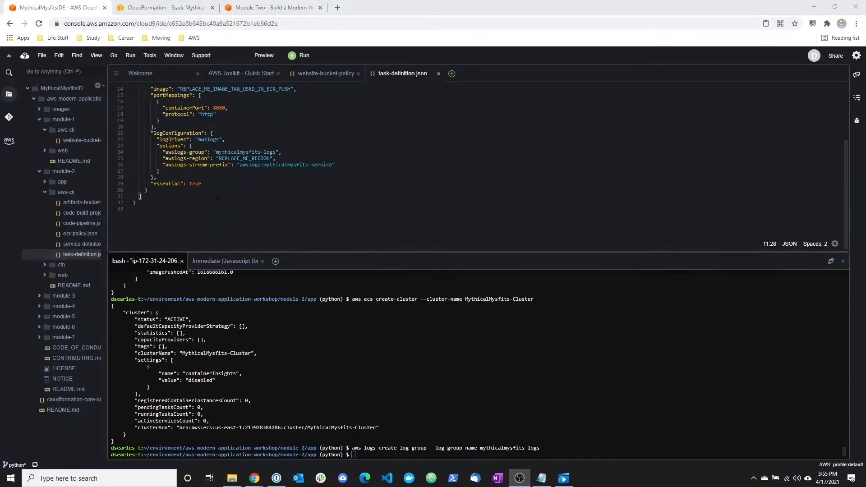
# Replace the executionRoleArn, taskRoleArn and image placeholders with the stack's ECS role ARNs and the mythicalmysfits/service:latest image tag, and save task-definition.json.
pyautogui.scroll(3, 170, 211)
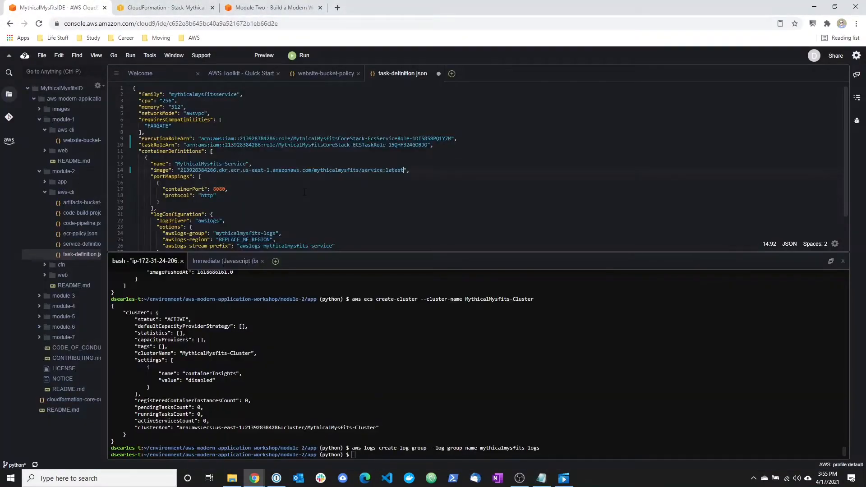
pyautogui.scroll(-3, 304, 191)
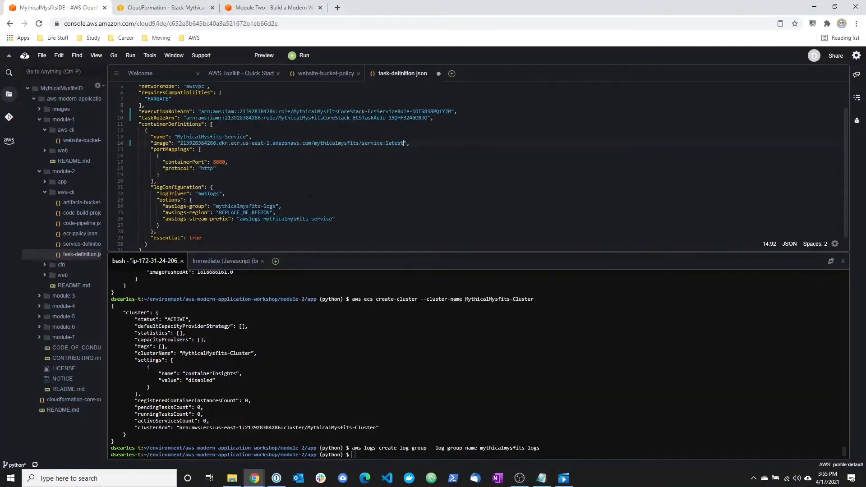
pyautogui.scroll(3, 304, 198)
pyautogui.click(44, 54)
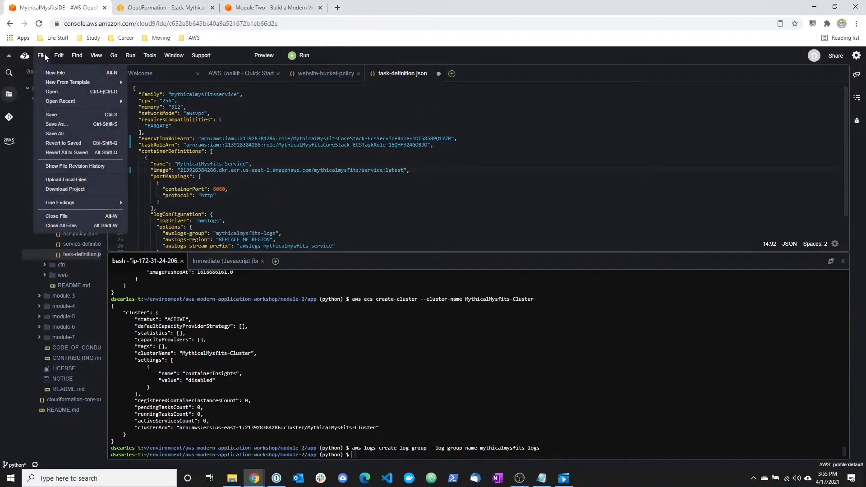
pyautogui.click(59, 114)
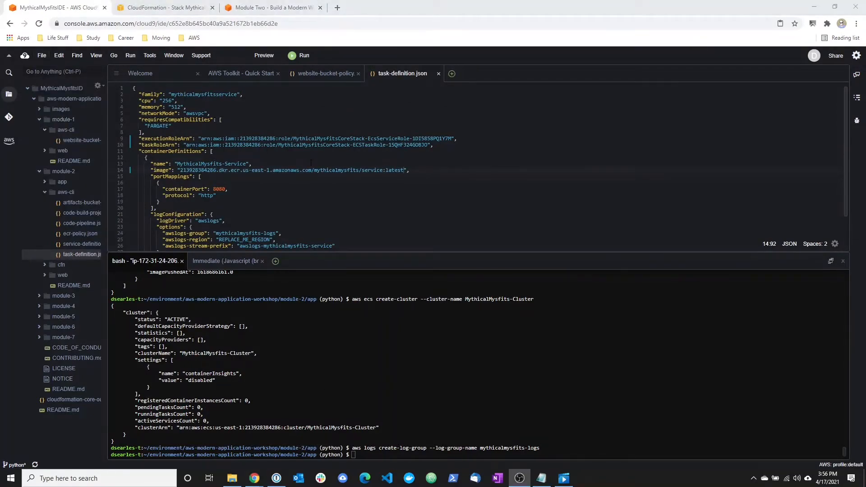
# Copy the aws ecs register-task-definition command from the tutorial and run it in the Cloud9 terminal with module-2/aws-cli/task-definition.json as input.
pyautogui.click(279, 6)
pyautogui.moveTo(271, 387); pyautogui.dragTo(624, 369)
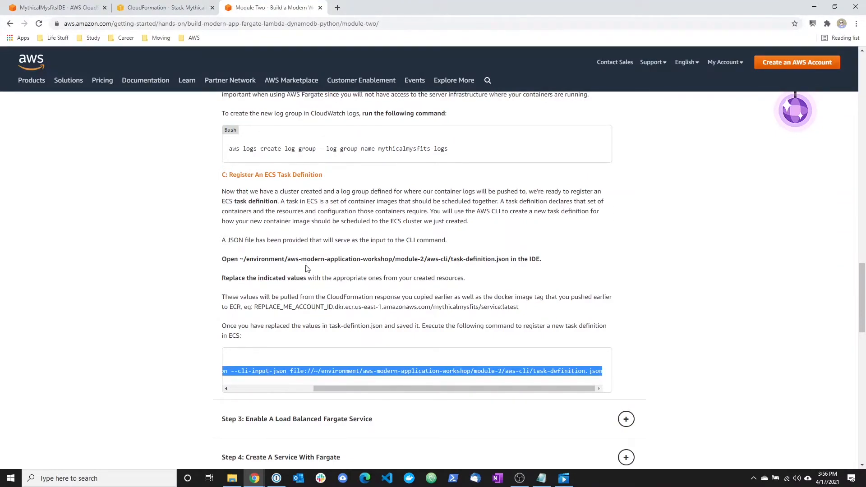
pyautogui.moveTo(228, 175); pyautogui.dragTo(334, 177)
pyautogui.click(77, 6)
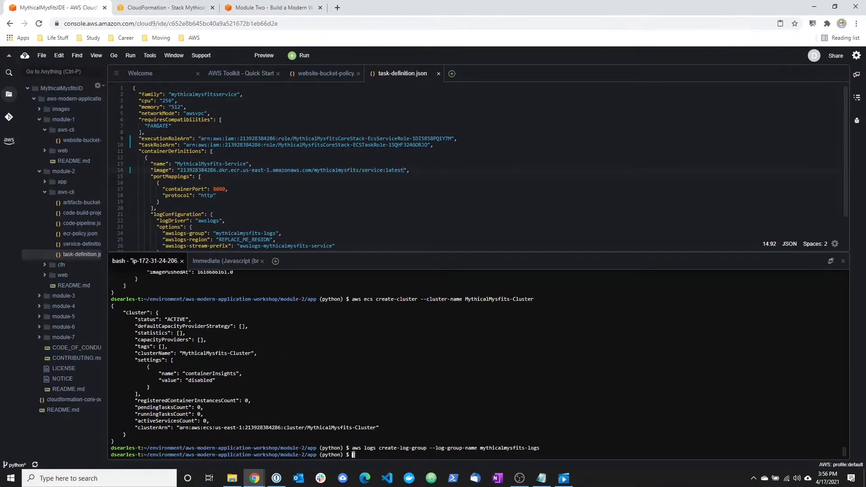
pyautogui.rightClick(354, 374)
pyautogui.click(368, 402)
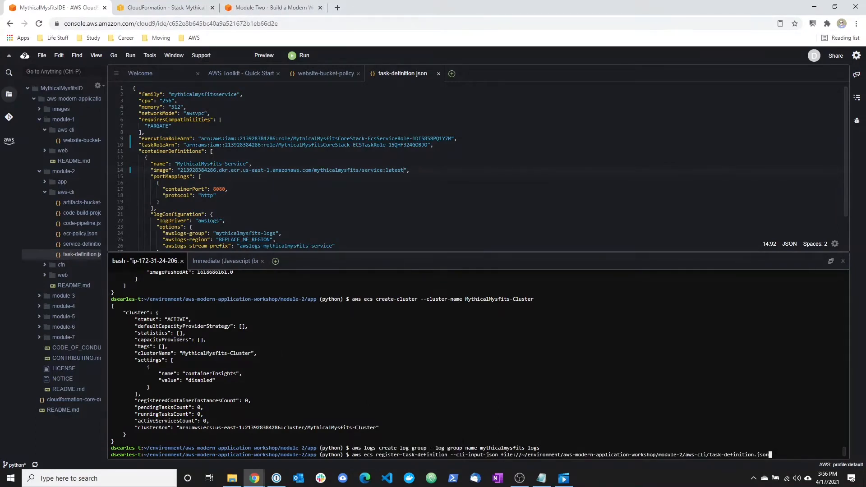
pyautogui.press('Return')
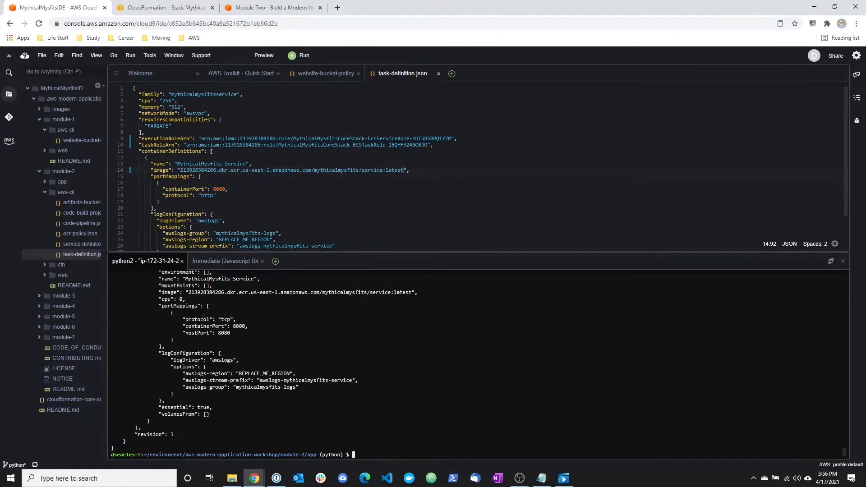
# Return to the tutorial and expand Step 3, Enable A Load Balanced Fargate Service, to view the Network Load Balancer instructions.
pyautogui.click(266, 6)
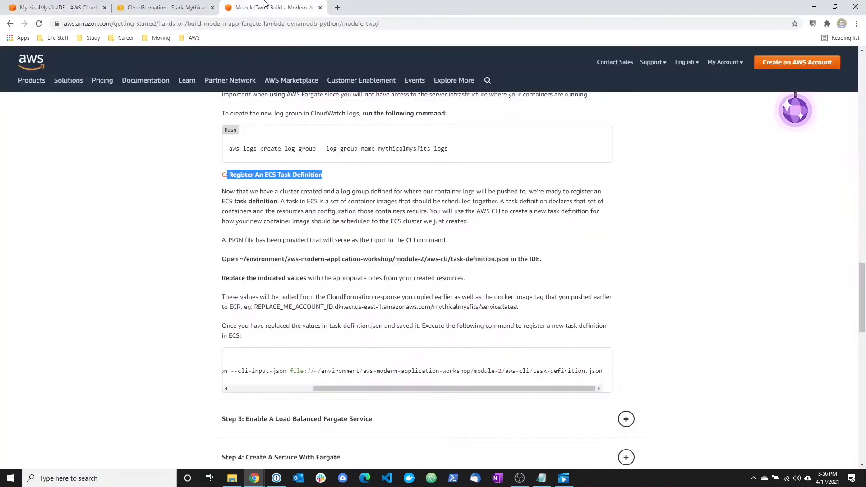
pyautogui.scroll(-3, 339, 291)
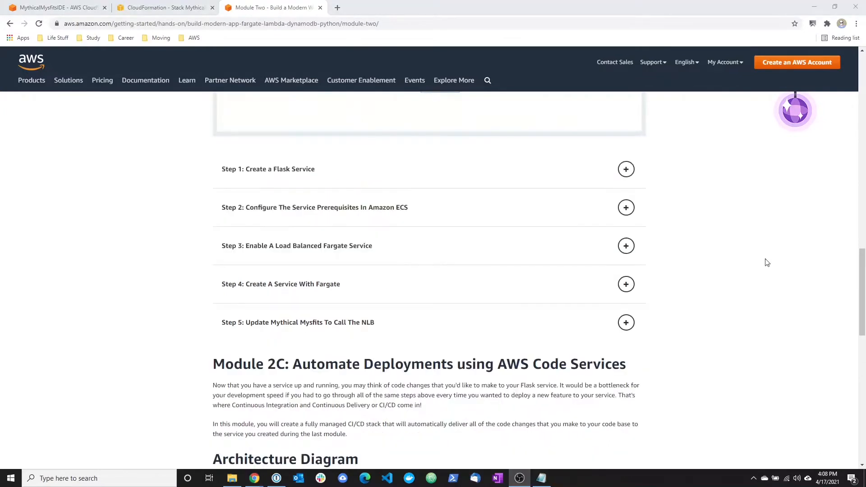
pyautogui.click(356, 250)
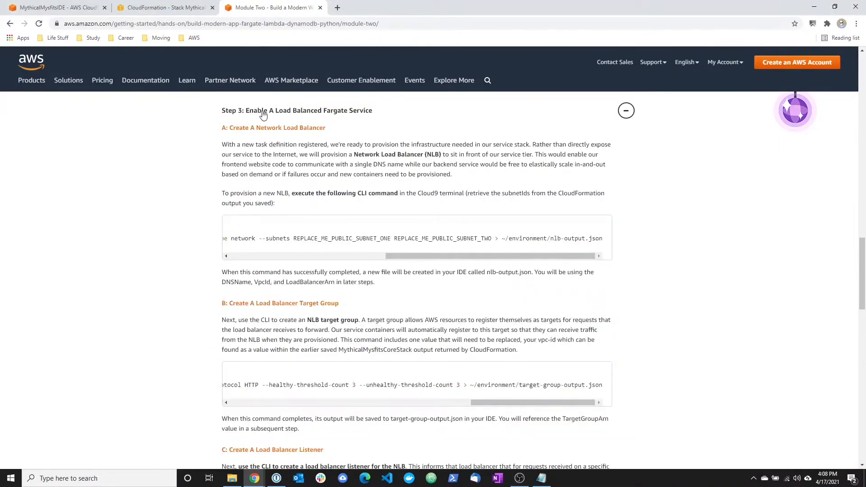
pyautogui.click(391, 116)
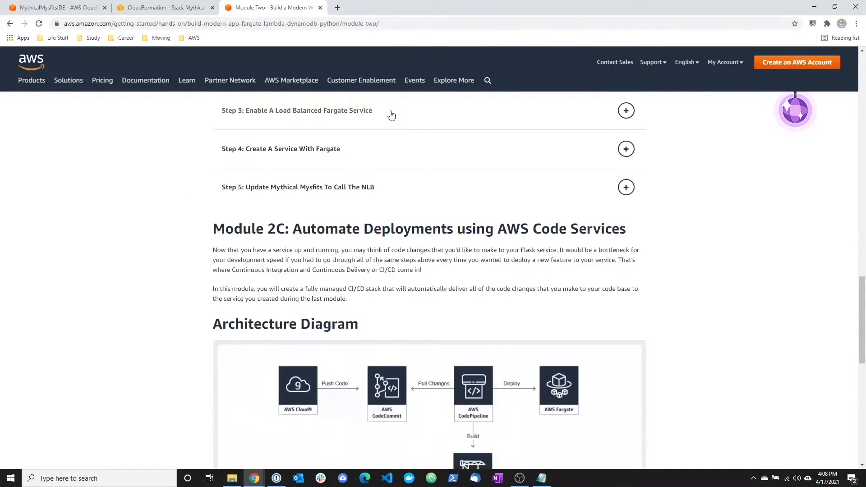
pyautogui.click(328, 116)
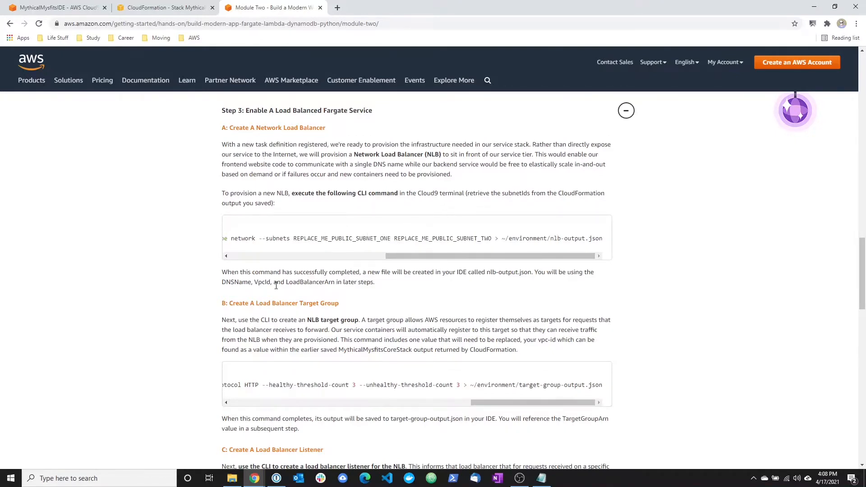
# Read through Step 3's target group and listener sections and examine the public subnet placeholders in the create-load-balancer command.
pyautogui.scroll(-2, 178, 275)
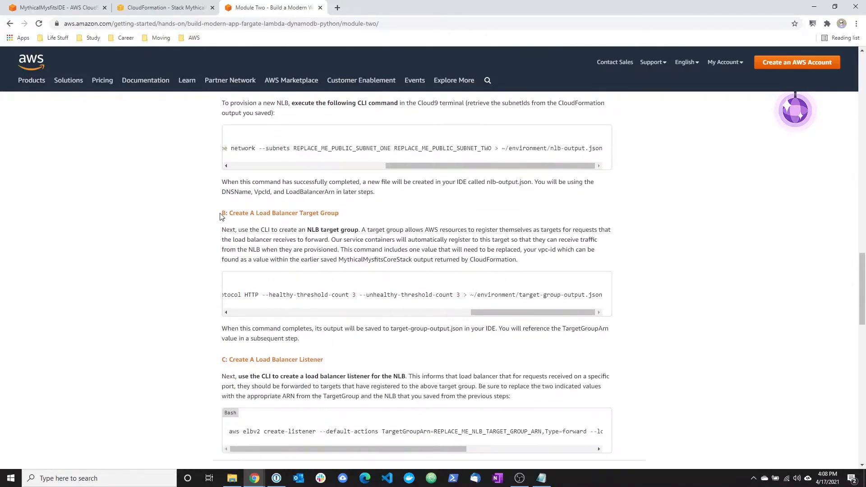
pyautogui.moveTo(222, 213); pyautogui.dragTo(449, 240)
pyautogui.click(245, 387)
pyautogui.moveTo(220, 358); pyautogui.dragTo(543, 395)
pyautogui.click(545, 398)
pyautogui.scroll(3, 201, 316)
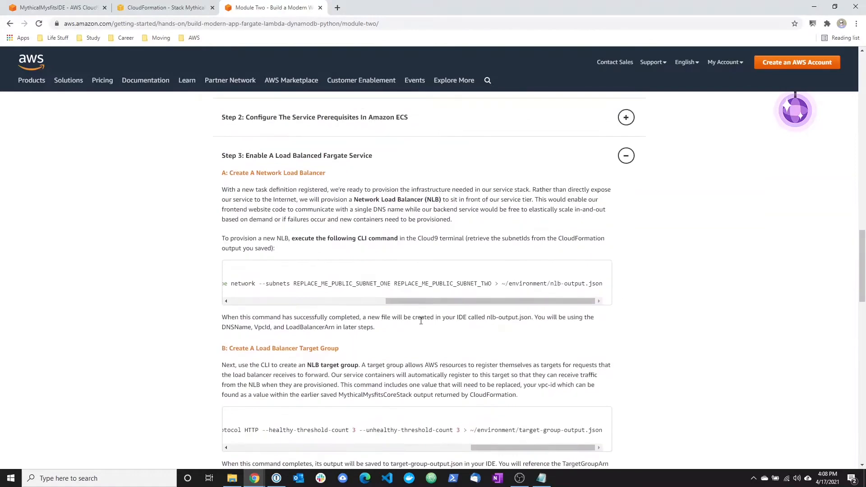
pyautogui.moveTo(424, 302); pyautogui.dragTo(264, 302)
pyautogui.moveTo(397, 301); pyautogui.dragTo(515, 301)
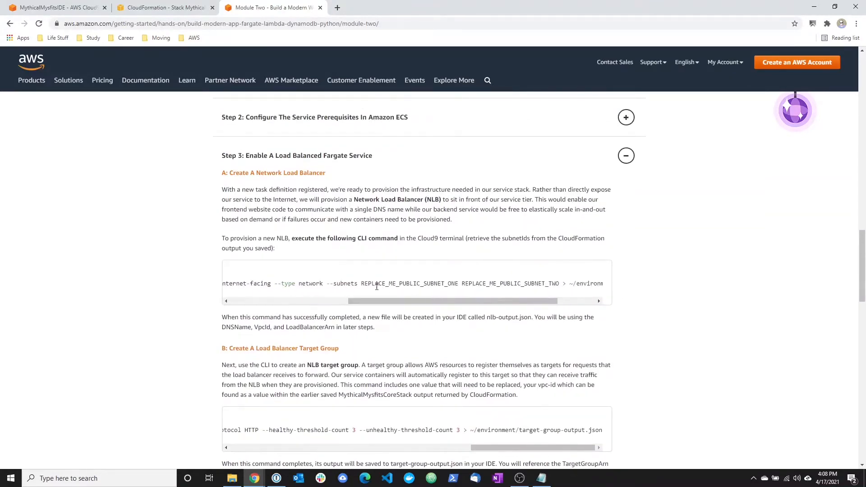
pyautogui.moveTo(358, 284); pyautogui.dragTo(562, 283)
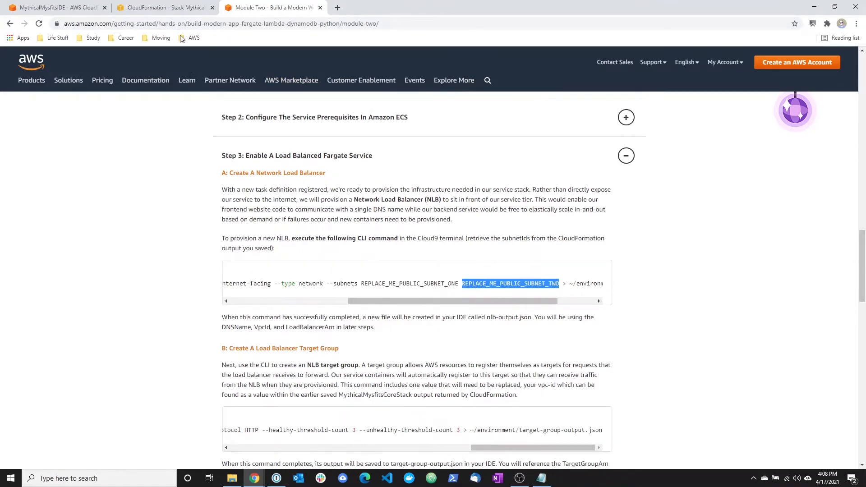
# Copy the PublicSubnetOne value from the CloudFormation outputs and replace REPLACE_ME_PUBLIC_SUBNET_ONE in commands.txt in Notepad with subnet-0476d76d437ce6978.
pyautogui.click(169, 7)
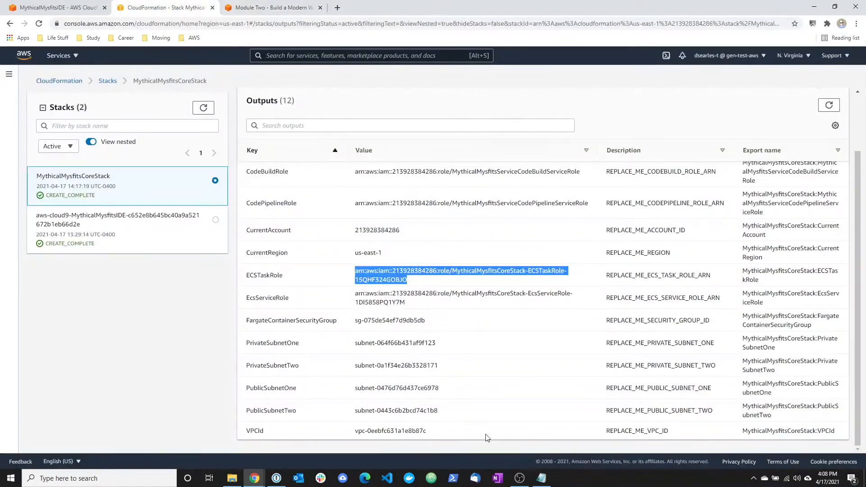
pyautogui.click(542, 478)
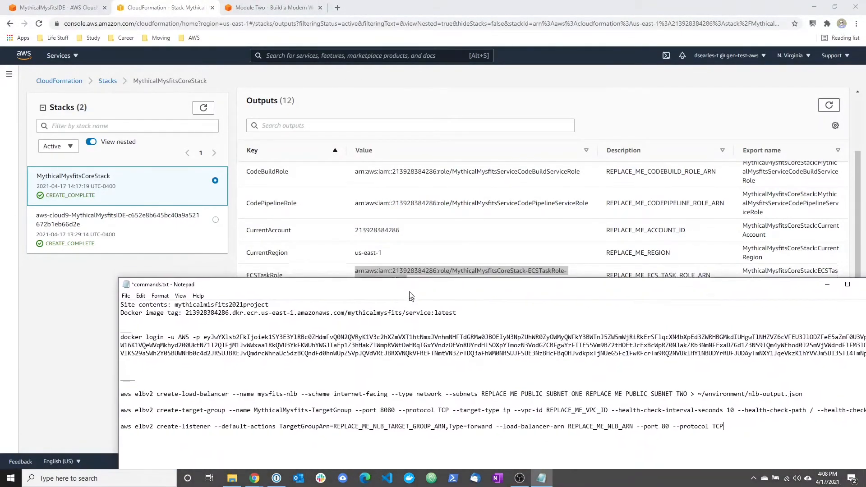
pyautogui.moveTo(482, 389); pyautogui.dragTo(620, 389)
pyautogui.click(514, 249)
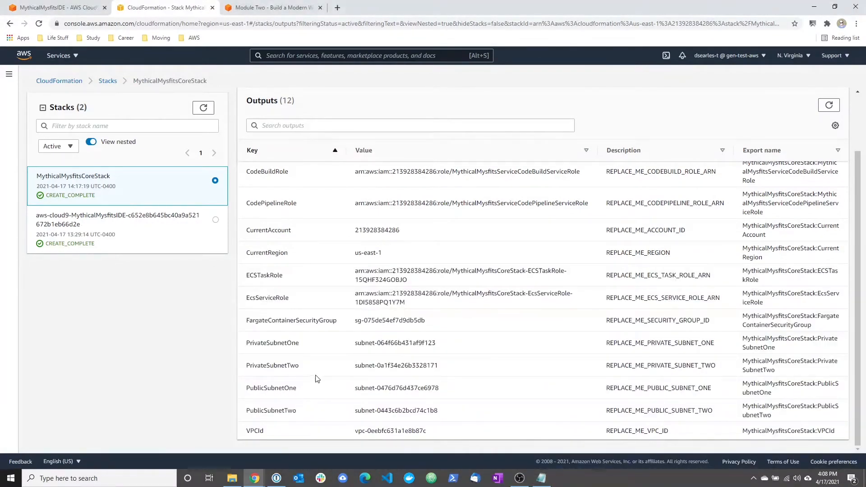
pyautogui.moveTo(444, 391); pyautogui.dragTo(356, 389)
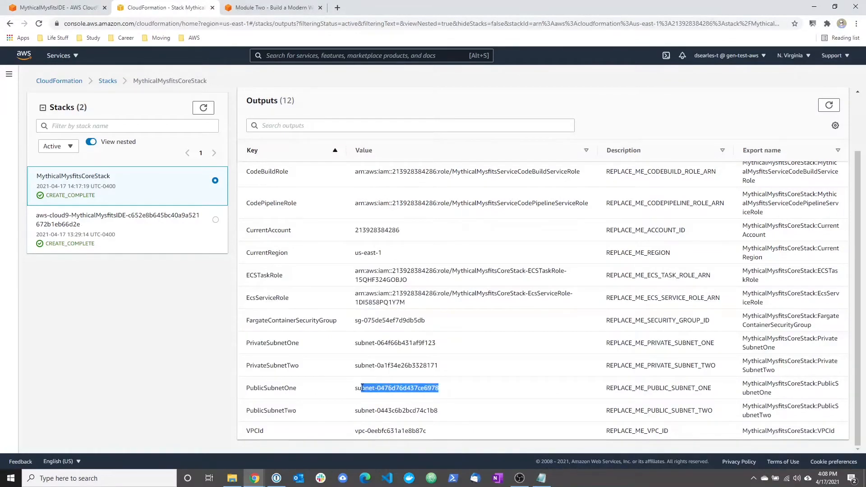
pyautogui.rightClick(363, 388)
pyautogui.click(378, 394)
pyautogui.click(541, 478)
pyautogui.click(519, 389)
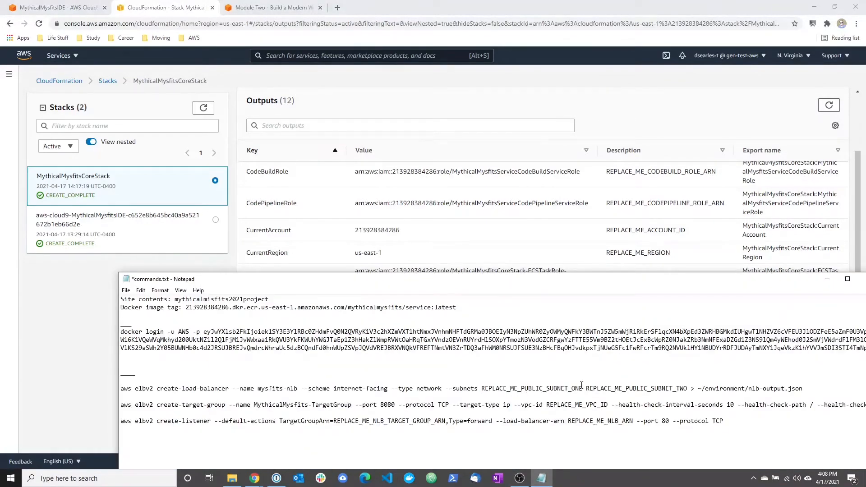
pyautogui.moveTo(582, 386); pyautogui.dragTo(483, 387)
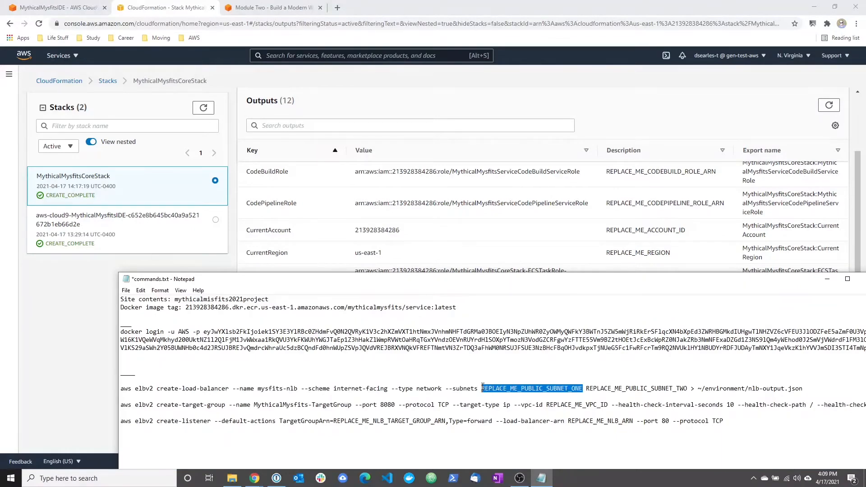
pyautogui.hotkey('ctrl', 'v')
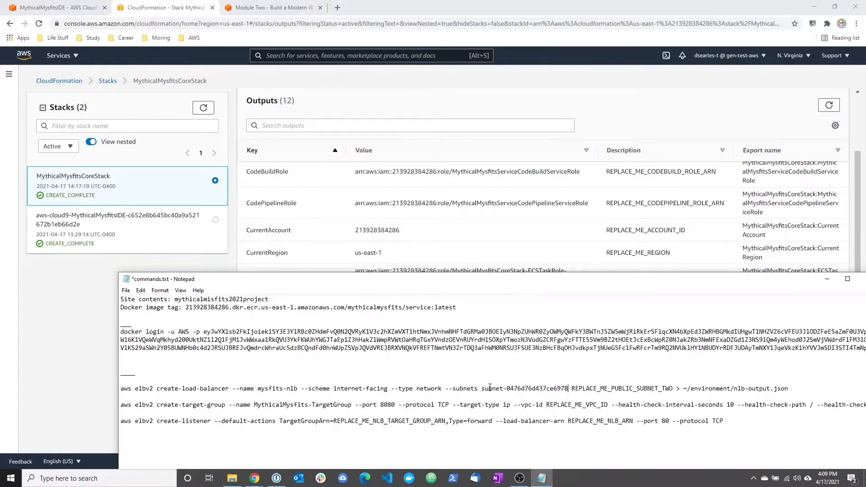
# Copy the PublicSubnetTwo output value and replace REPLACE_ME_PUBLIC_SUBNET_TWO in the create-load-balancer command with subnet-0443c6b2bcd74c1b8.
pyautogui.click(482, 266)
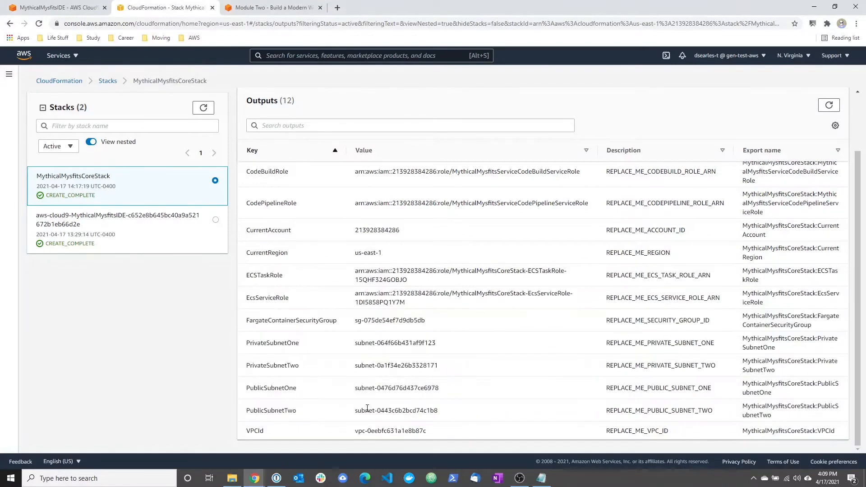
pyautogui.moveTo(441, 413); pyautogui.dragTo(355, 412)
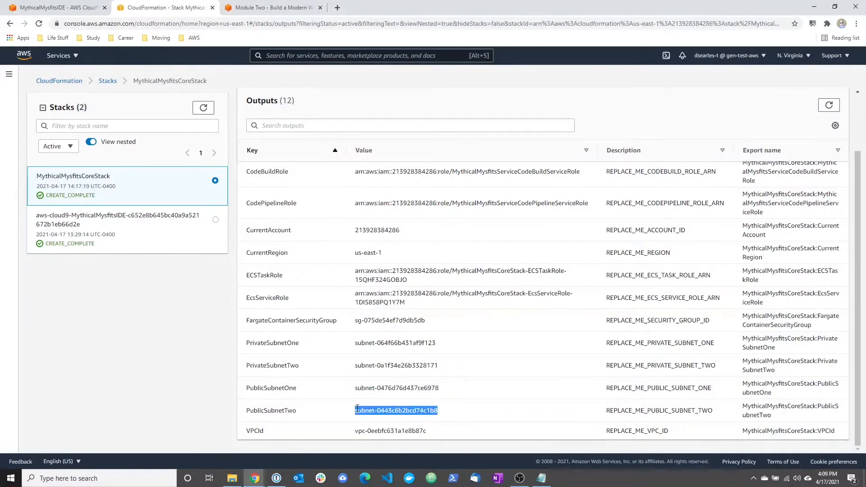
pyautogui.click(259, 481)
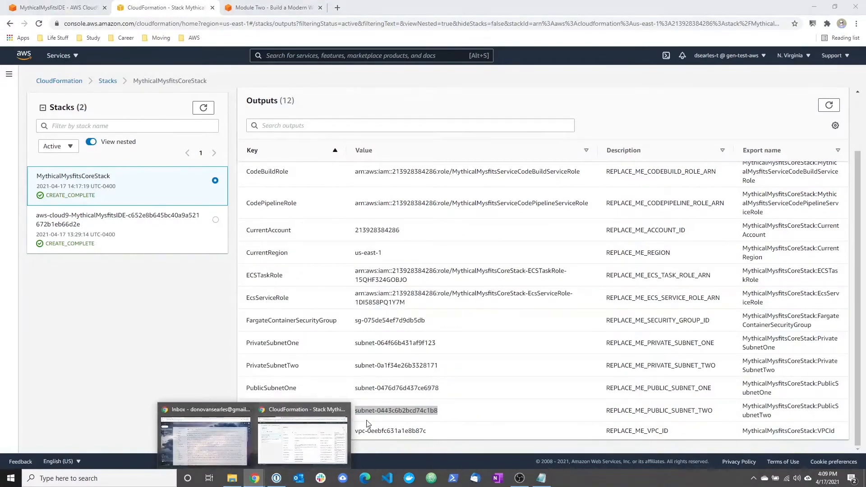
pyautogui.click(320, 439)
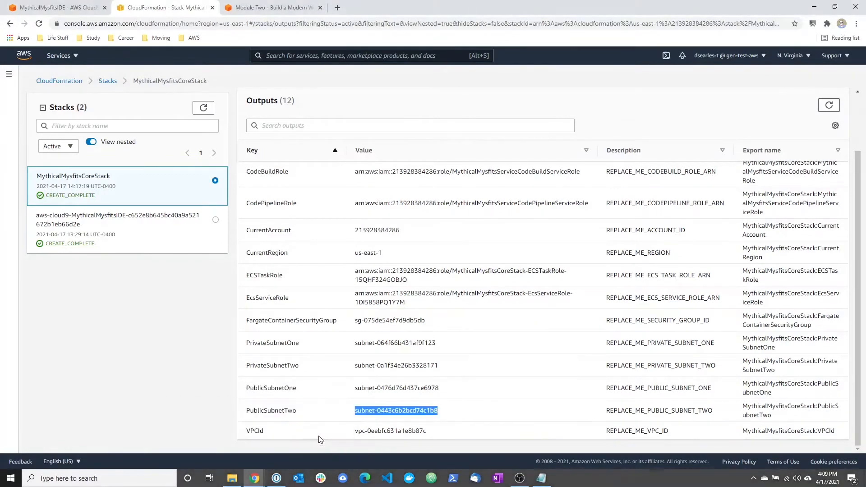
pyautogui.click(535, 479)
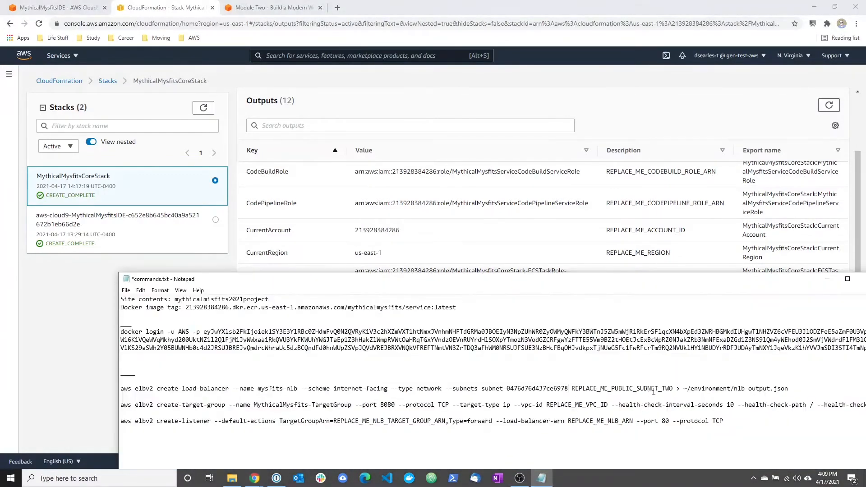
pyautogui.moveTo(672, 388); pyautogui.dragTo(572, 388)
pyautogui.hotkey('ctrl', 'v')
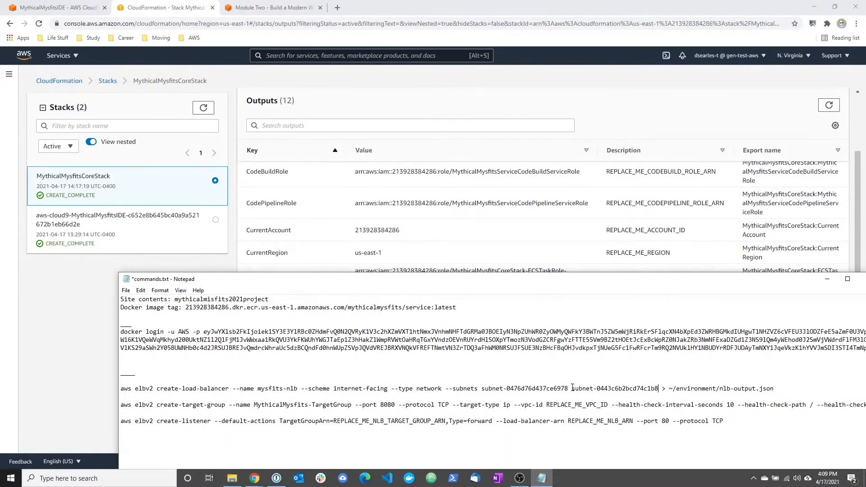
# Copy the completed aws elbv2 create-load-balancer command for mysfits-nlb and run it in the Cloud9 terminal, saving output to ~/environment/nlb-output.json.
pyautogui.moveTo(780, 390); pyautogui.dragTo(117, 392)
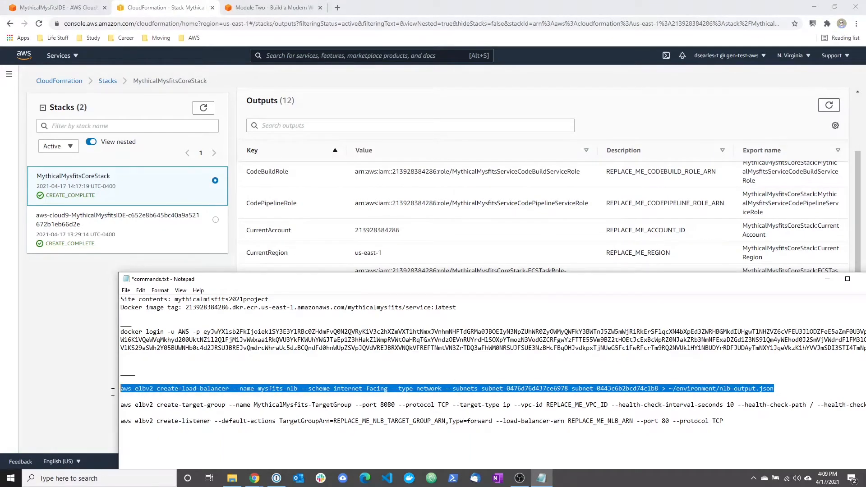
pyautogui.click(82, 358)
pyautogui.click(68, 7)
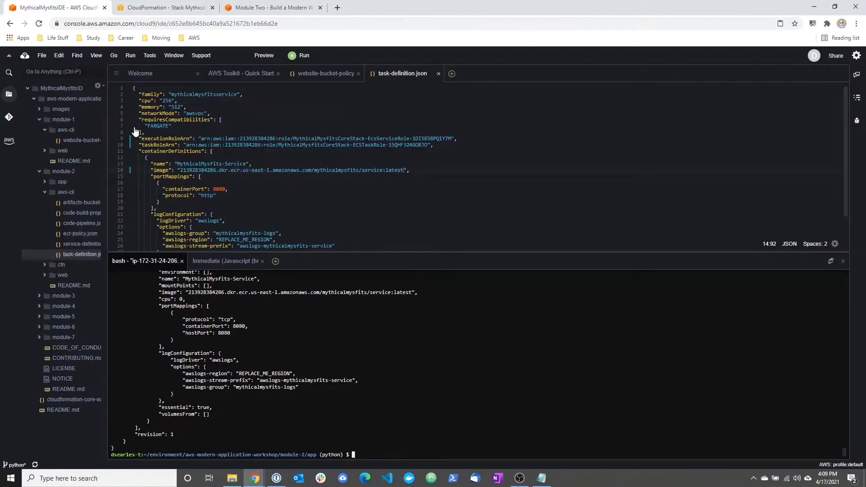
pyautogui.rightClick(359, 373)
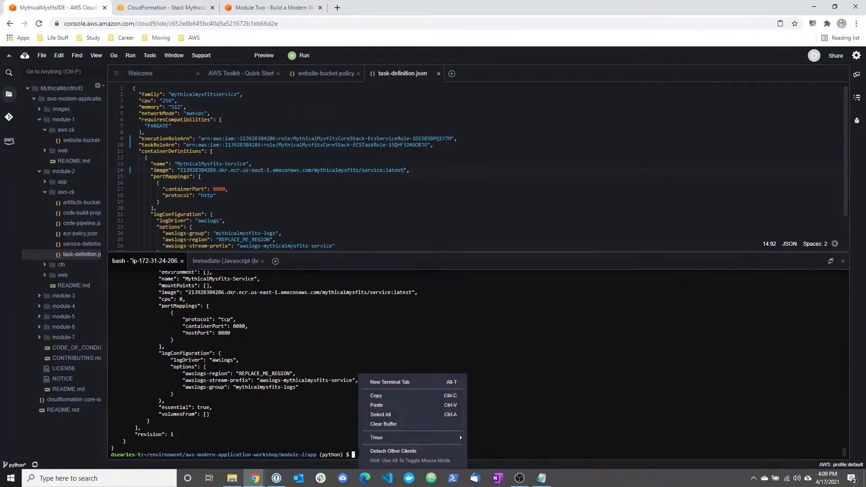
pyautogui.click(376, 404)
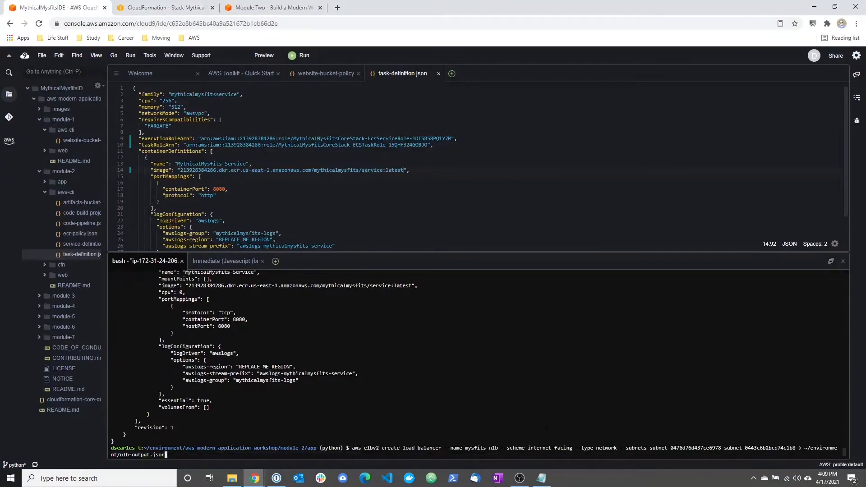
pyautogui.press('Return')
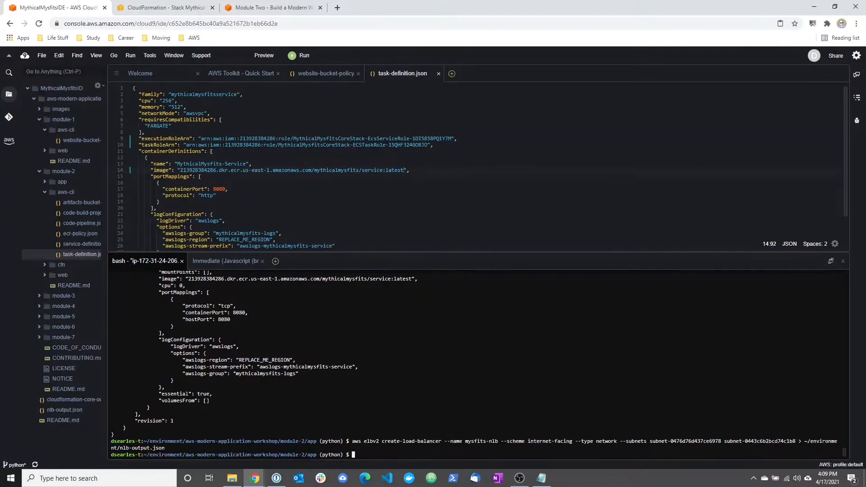
# Return to the tutorial and read section B, Create A Load Balancer Target Group.
pyautogui.click(291, 6)
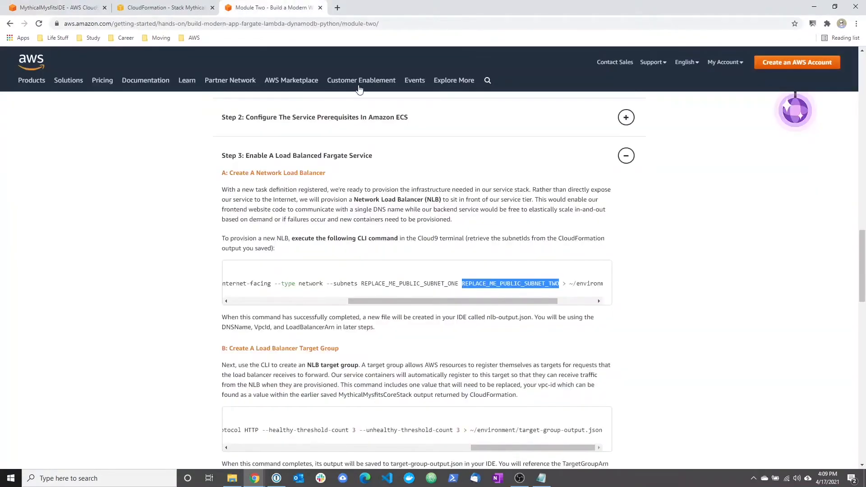
pyautogui.scroll(-1, 601, 316)
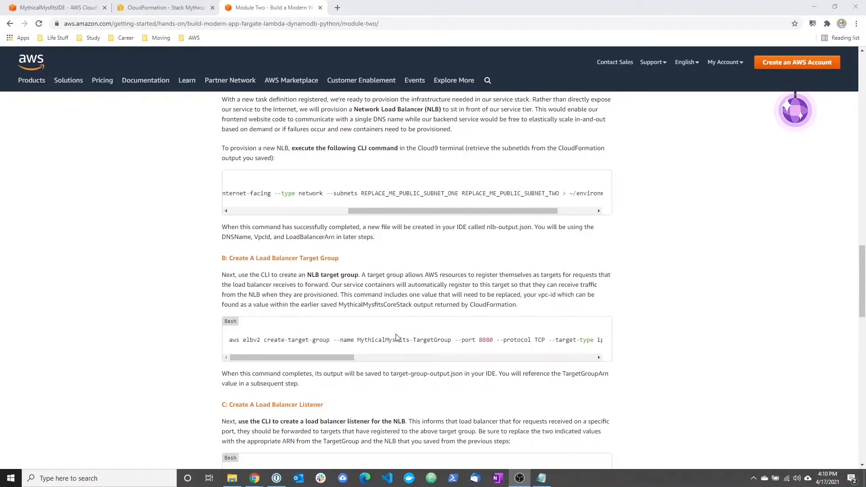
pyautogui.moveTo(227, 260); pyautogui.dragTo(495, 285)
pyautogui.click(356, 289)
pyautogui.click(495, 285)
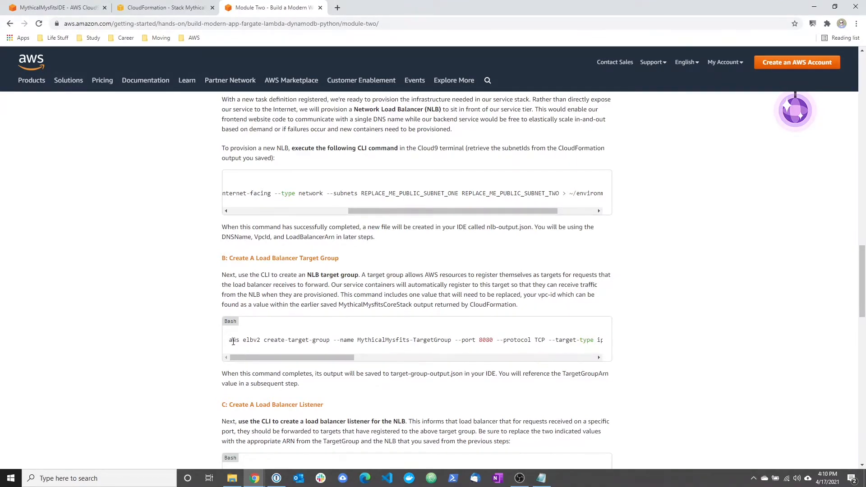
# Replace REPLACE_ME_VPC_ID in the create-target-group command in commands.txt with the stack's VPCId output, vpc-0eebfc631a1e8b87c.
pyautogui.click(541, 478)
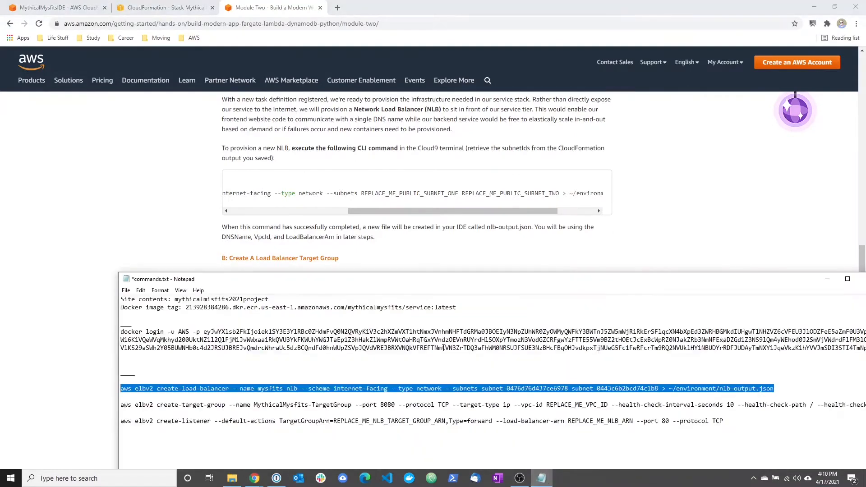
pyautogui.moveTo(445, 288); pyautogui.dragTo(381, 163)
pyautogui.moveTo(195, 412); pyautogui.dragTo(221, 420)
pyautogui.moveTo(413, 281); pyautogui.dragTo(355, 281)
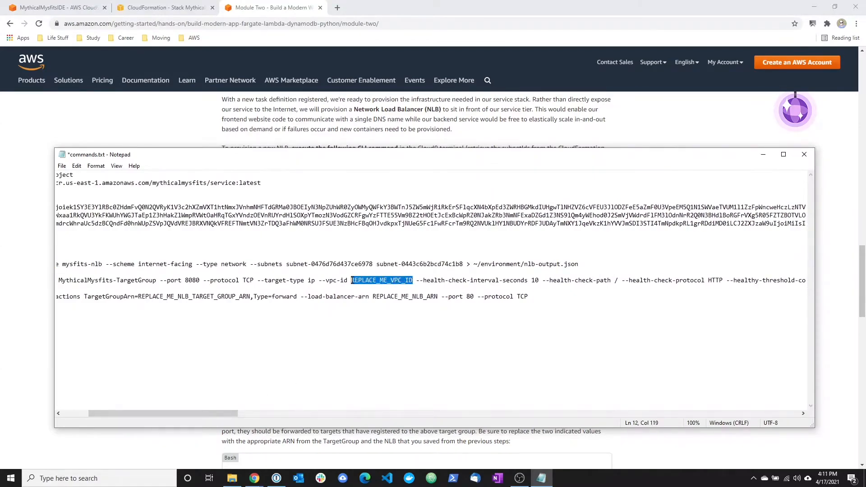
pyautogui.click(185, 7)
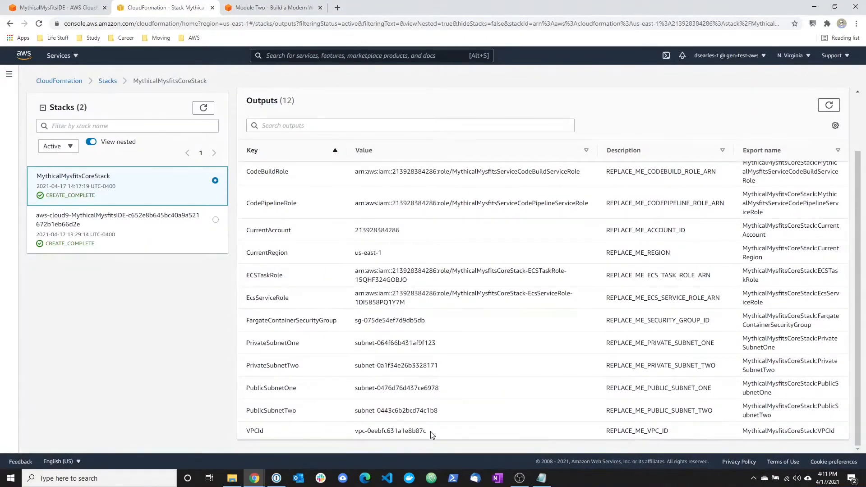
pyautogui.moveTo(428, 431); pyautogui.dragTo(354, 431)
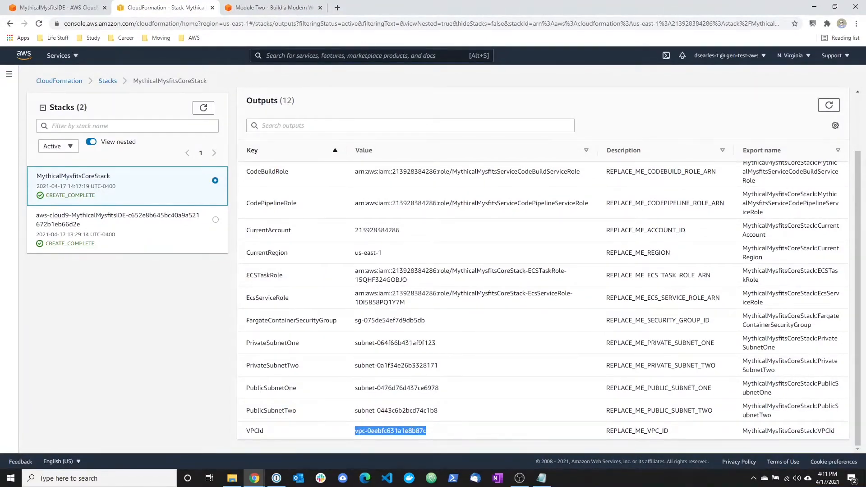
pyautogui.click(542, 478)
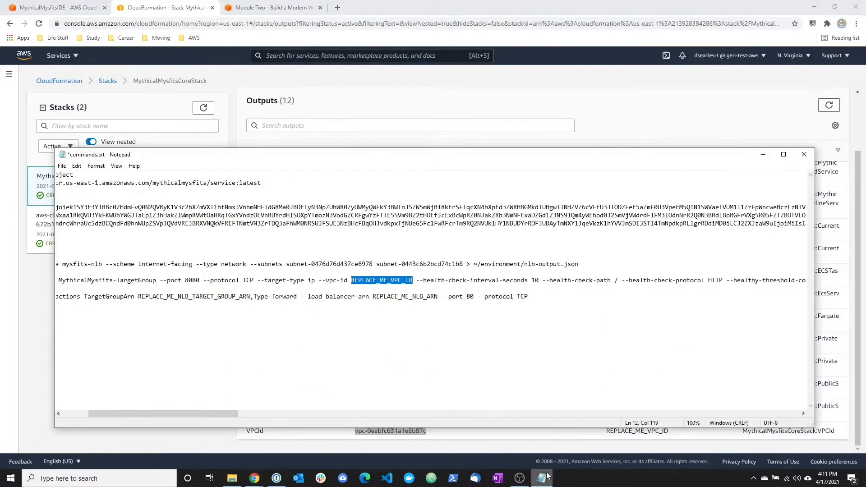
pyautogui.moveTo(415, 280); pyautogui.dragTo(483, 281)
pyautogui.hotkey('ctrl', 'v')
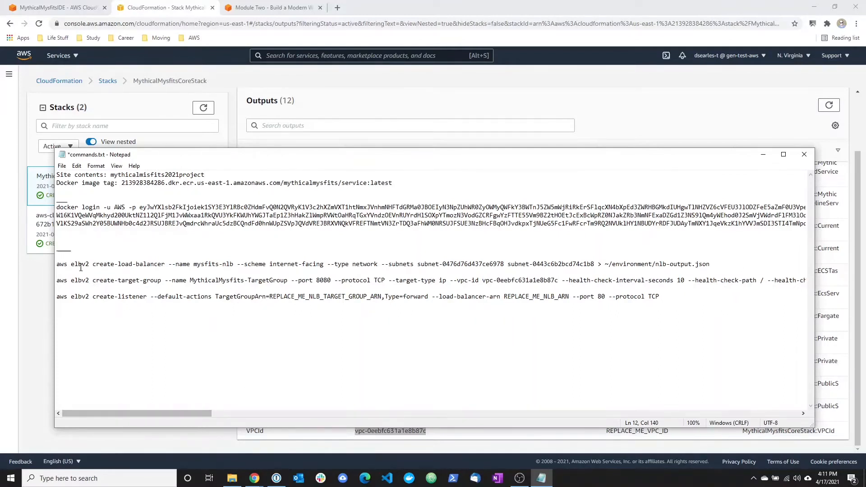
# Copy the completed aws elbv2 create-target-group command for MythicalMysfits-TargetGroup and run it in the Cloud9 terminal, saving output to ~/environment/target-group-output.json.
pyautogui.moveTo(61, 282); pyautogui.dragTo(825, 282)
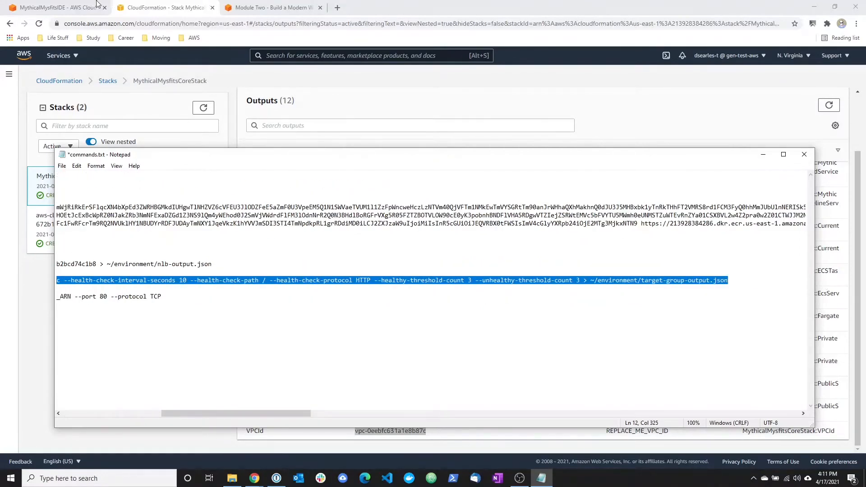
pyautogui.click(53, 5)
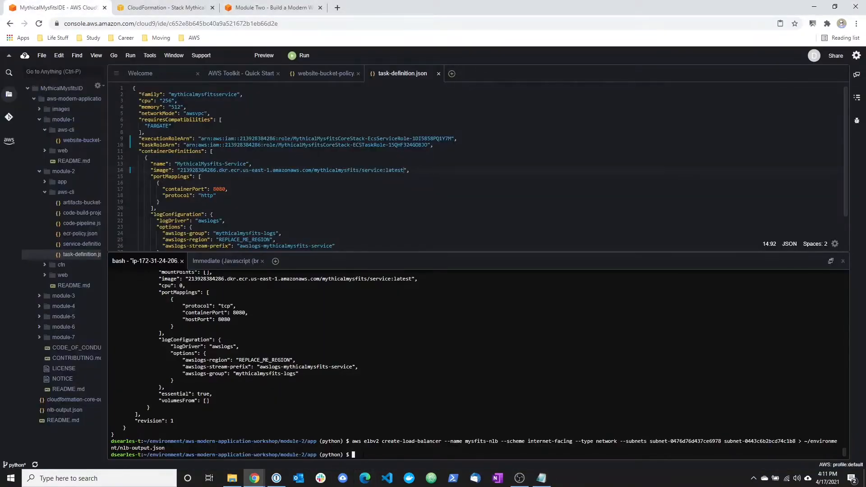
pyautogui.rightClick(363, 454)
pyautogui.click(381, 405)
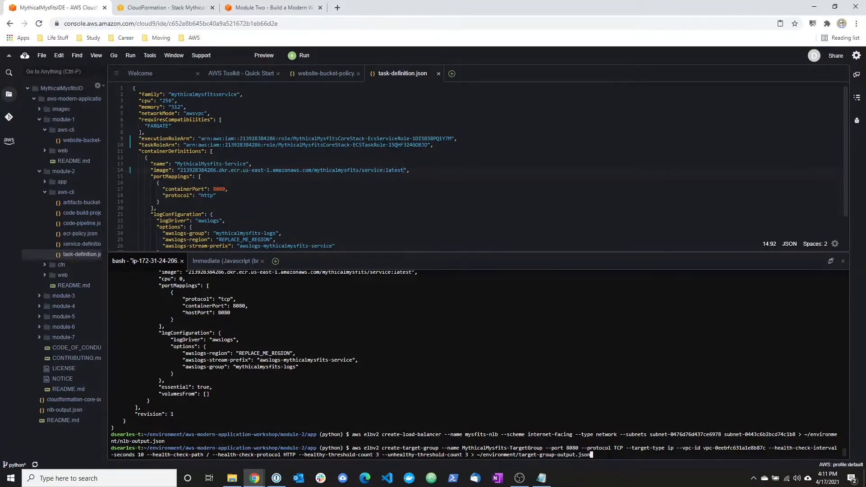
pyautogui.press('Return')
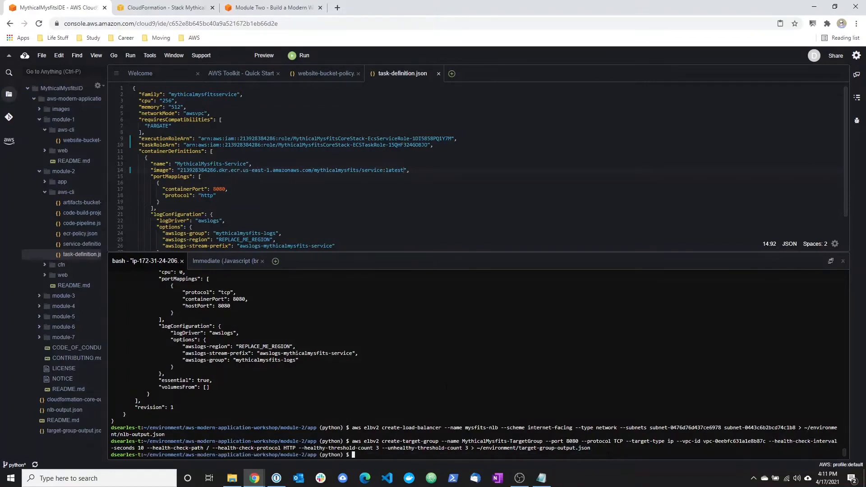
# Return to the tutorial's section C, Create A Load Balancer Listener, and examine the port and target group ARN placeholder of the create-listener command in commands.txt.
pyautogui.click(307, 9)
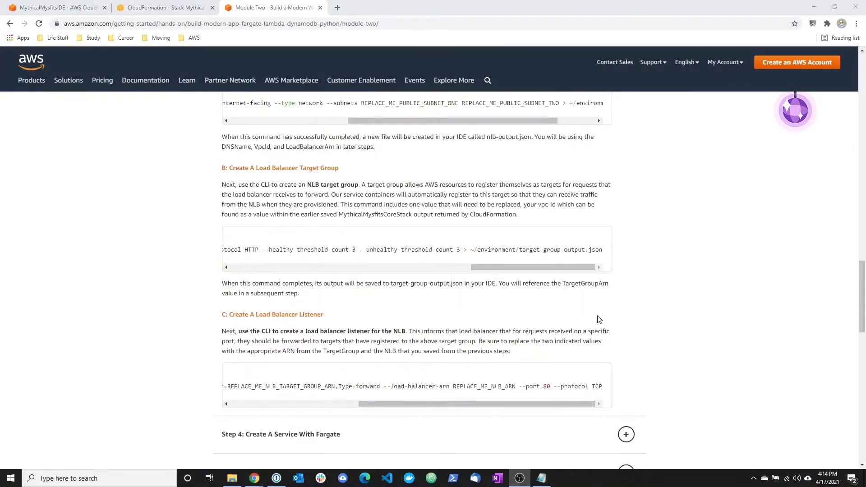
pyautogui.moveTo(230, 314); pyautogui.dragTo(324, 314)
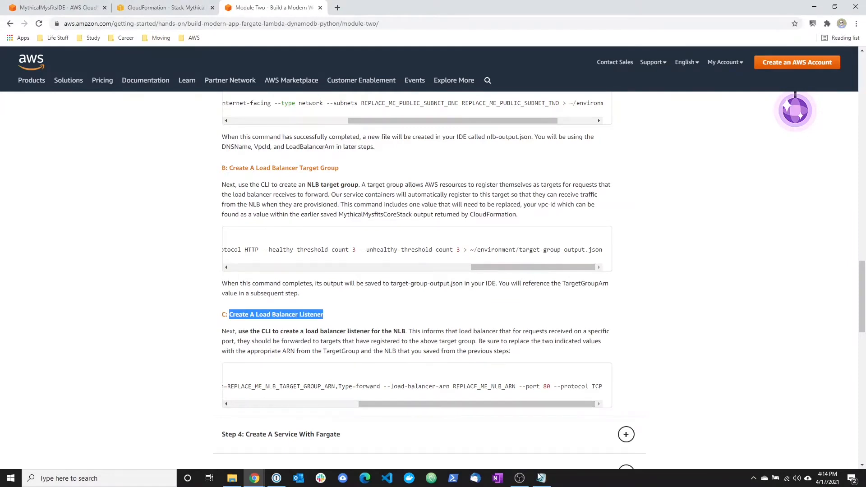
pyautogui.hotkey('alt', 'Tab')
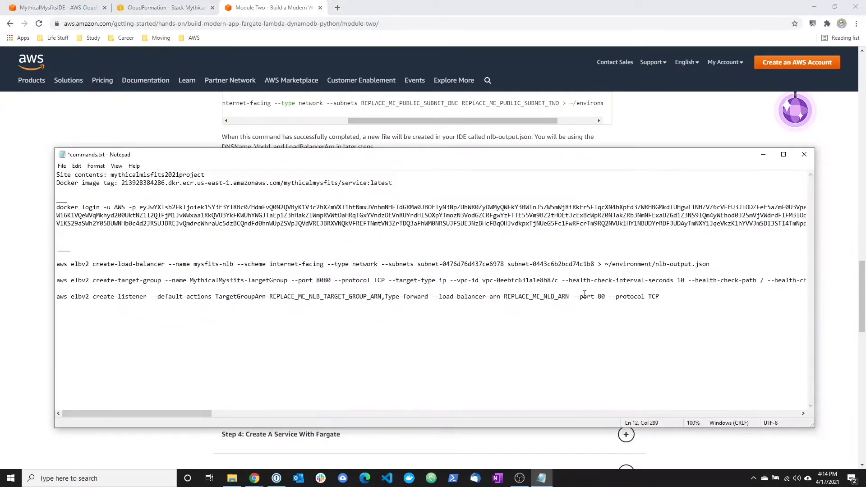
pyautogui.moveTo(605, 297); pyautogui.dragTo(601, 297)
pyautogui.doubleClick(599, 297)
pyautogui.moveTo(471, 158)
pyautogui.mouseDown()
pyautogui.moveTo(865, 165)
pyautogui.moveTo(512, 146)
pyautogui.moveTo(601, 151)
pyautogui.moveTo(477, 156)
pyautogui.mouseUp()
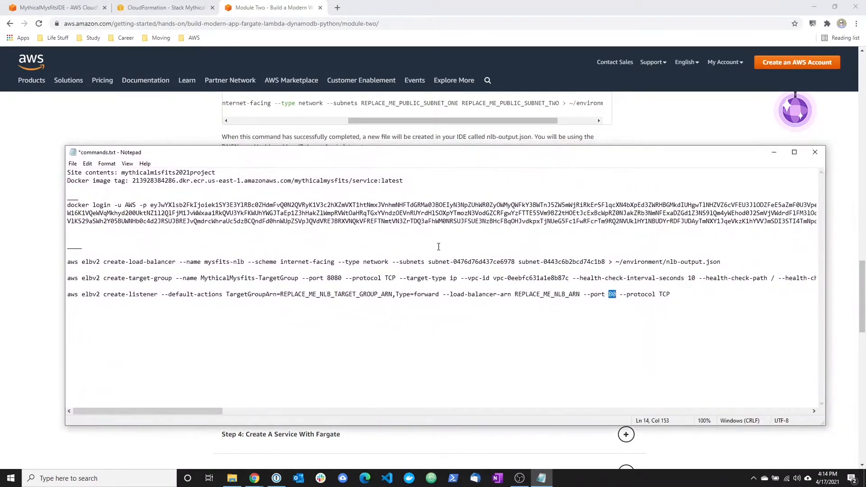
pyautogui.moveTo(280, 294); pyautogui.dragTo(393, 297)
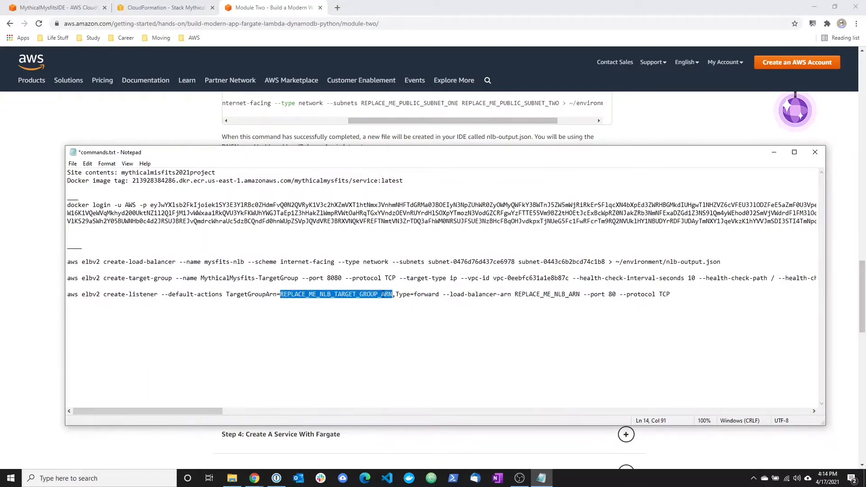
pyautogui.click(382, 296)
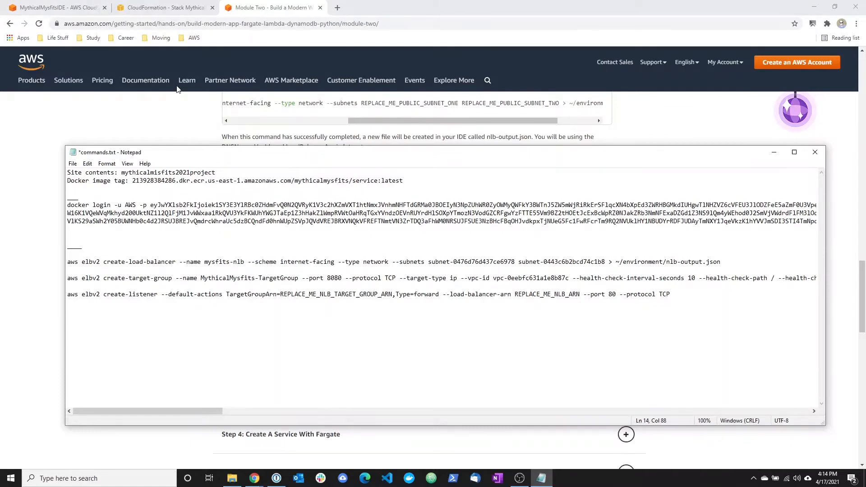
# Replace REPLACE_ME_NLB_TARGET_GROUP_ARN in the create-listener command in commands.txt with the TargetGroupArn value from target-group-output.json in Cloud9.
pyautogui.click(57, 7)
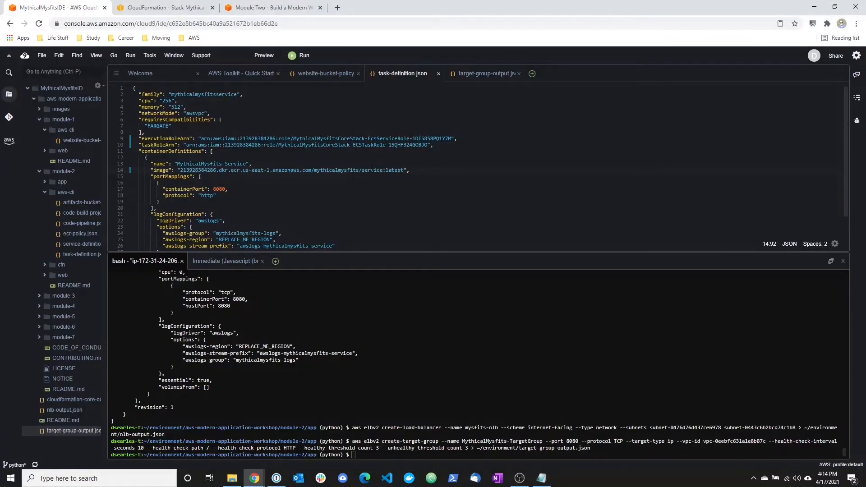
pyautogui.click(475, 75)
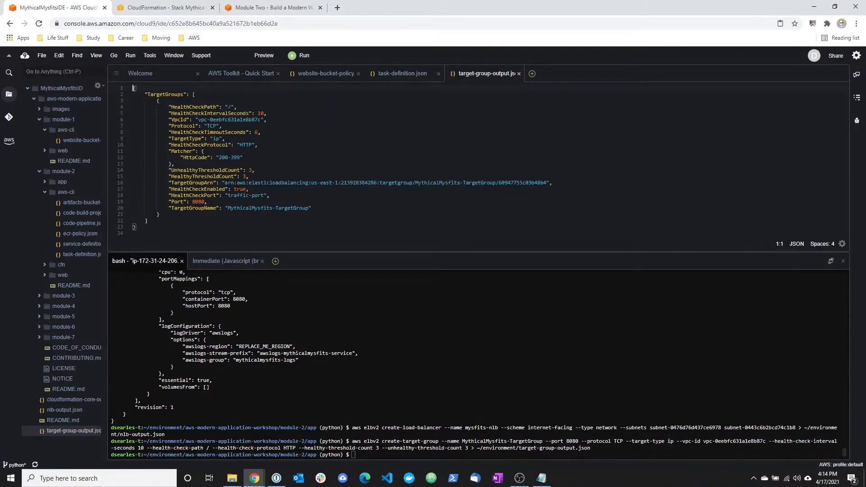
pyautogui.moveTo(225, 182); pyautogui.dragTo(547, 183)
pyautogui.rightClick(536, 182)
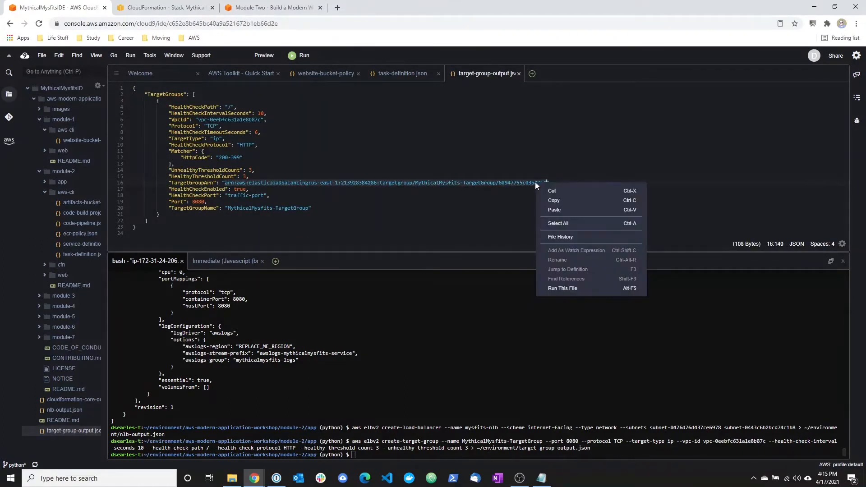
pyautogui.click(544, 200)
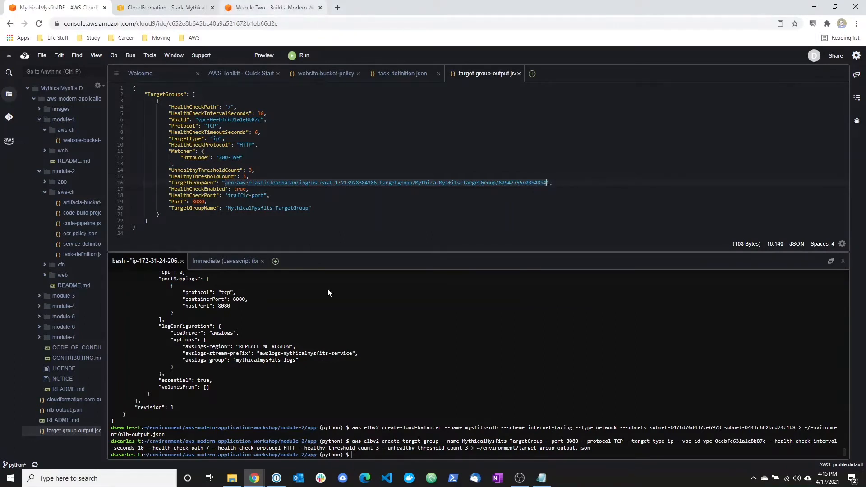
pyautogui.click(541, 479)
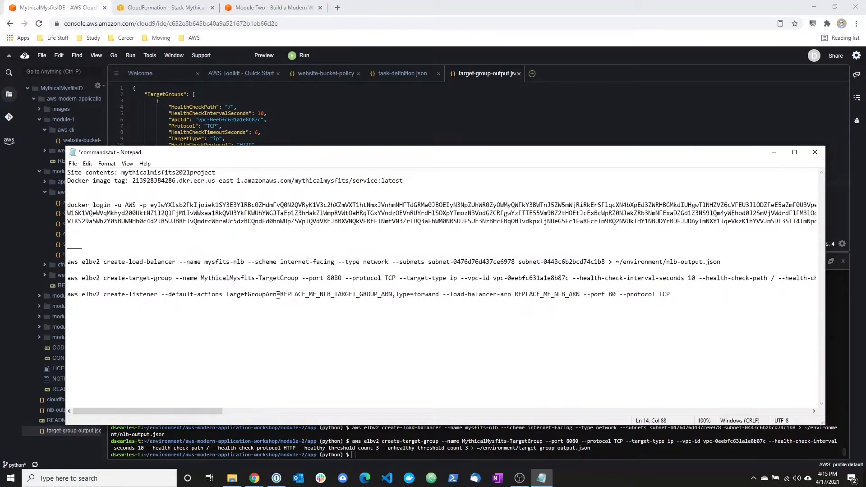
pyautogui.moveTo(280, 294); pyautogui.dragTo(394, 292)
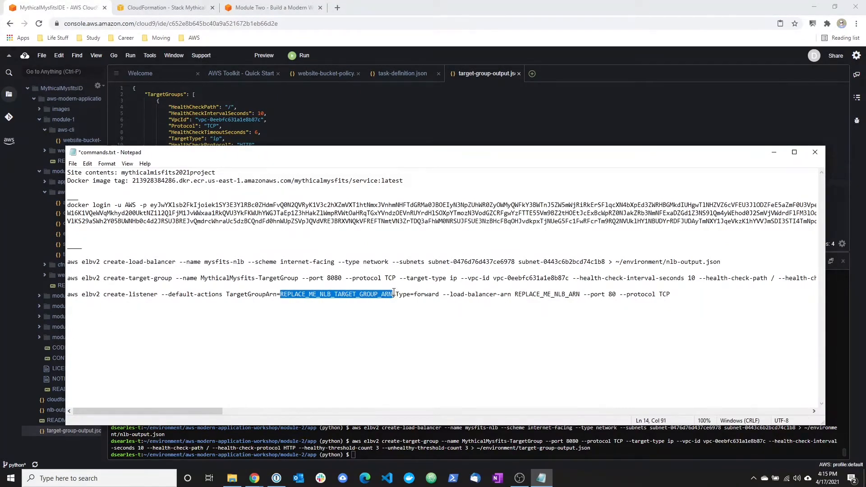
pyautogui.hotkey('ctrl', 'v')
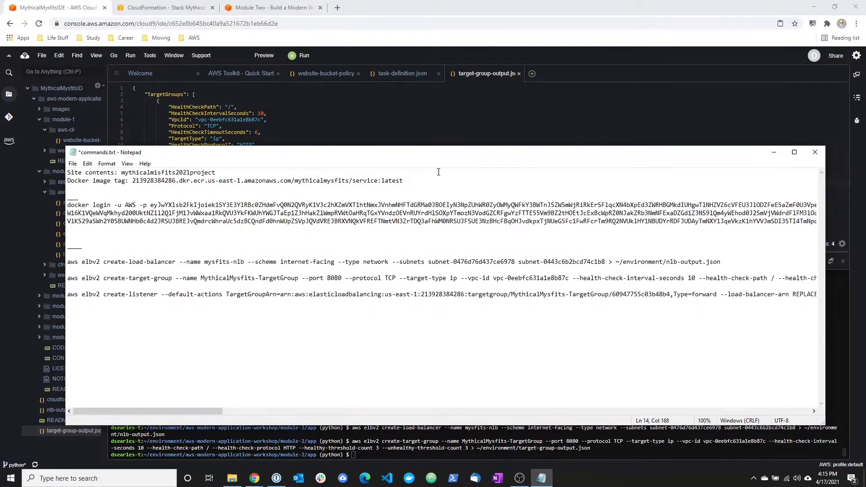
pyautogui.moveTo(430, 157); pyautogui.dragTo(741, 217)
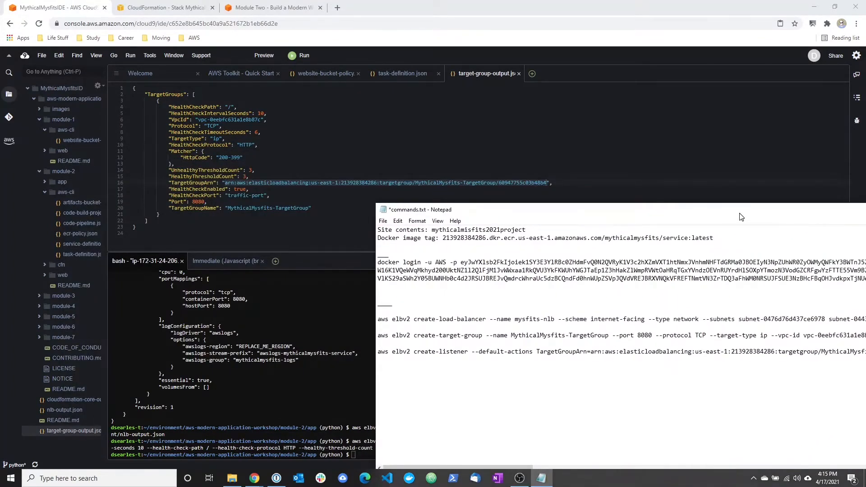
pyautogui.moveTo(741, 217); pyautogui.dragTo(438, 155)
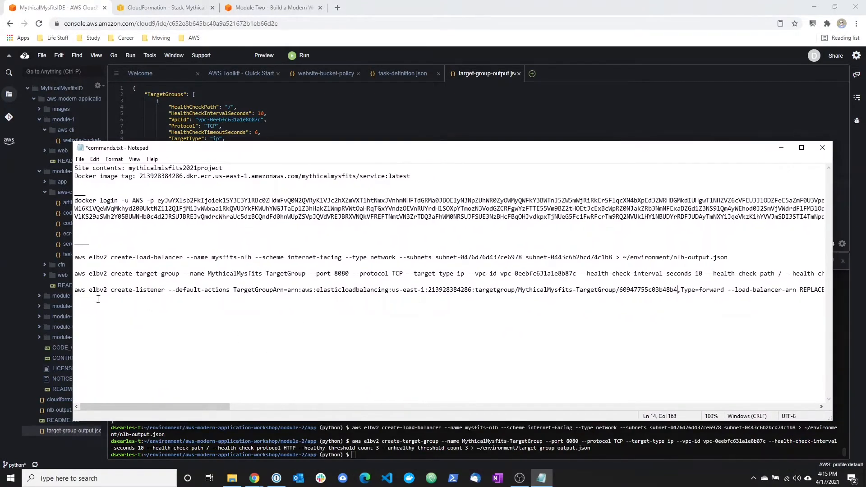
# Copy the aws elbv2 create-listener command containing the target group ARN and try to run it in the Cloud9 terminal.
pyautogui.moveTo(75, 290); pyautogui.dragTo(828, 291)
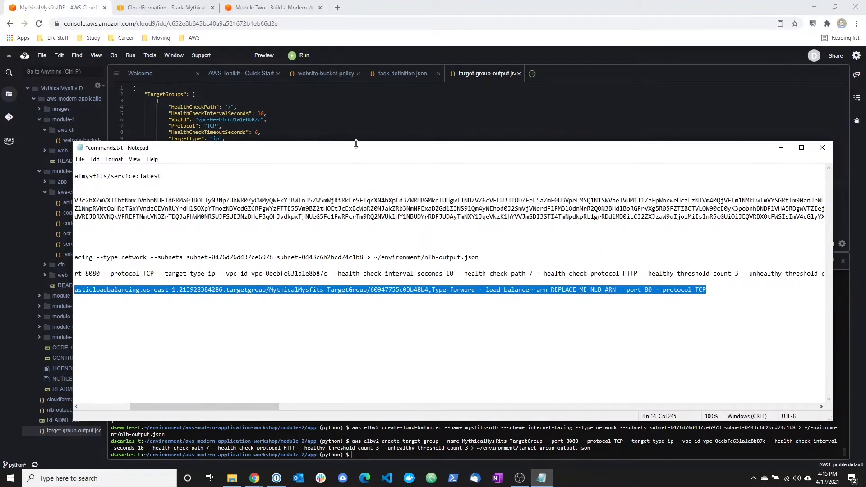
pyautogui.click(356, 107)
pyautogui.click(370, 453)
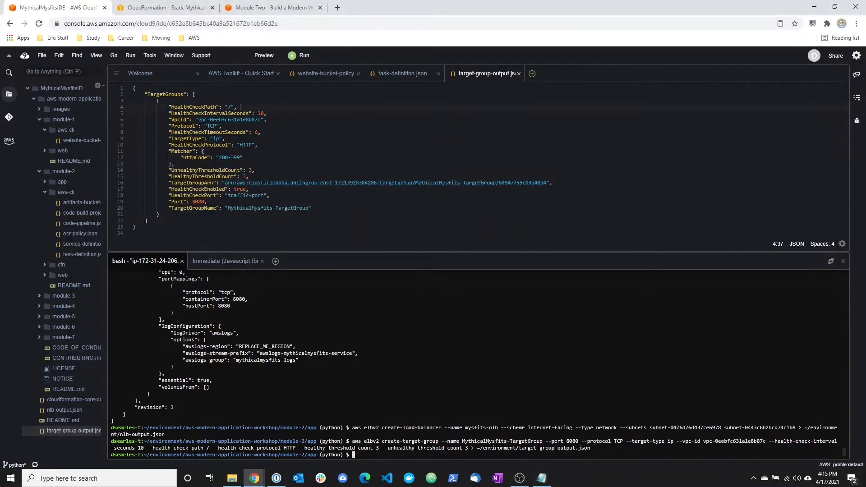
pyautogui.rightClick(370, 453)
pyautogui.click(393, 405)
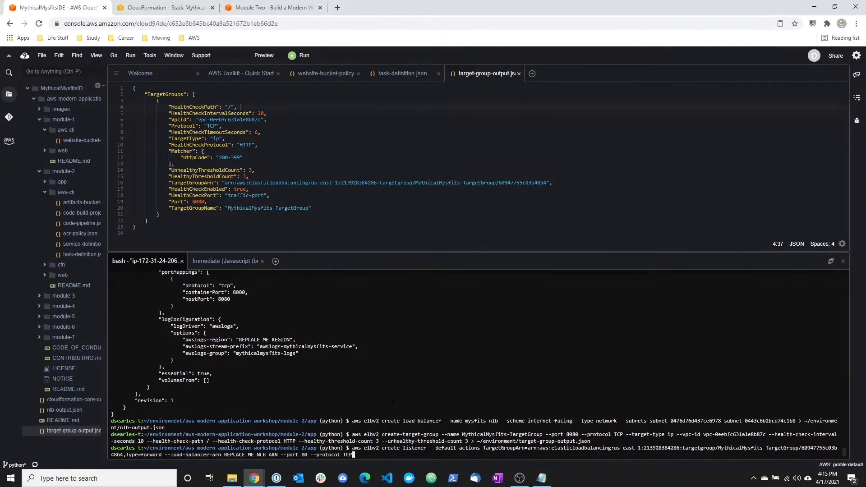
pyautogui.press('Return')
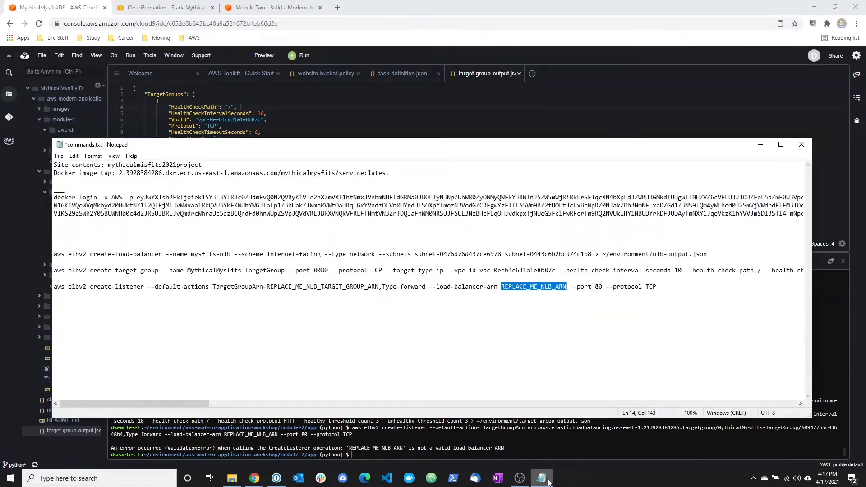
# Replace REPLACE_ME_NLB_ARN in the create-listener command in commands.txt with the quoted LoadBalancerArn value from nlb-output.json.
pyautogui.click(541, 479)
pyautogui.click(526, 309)
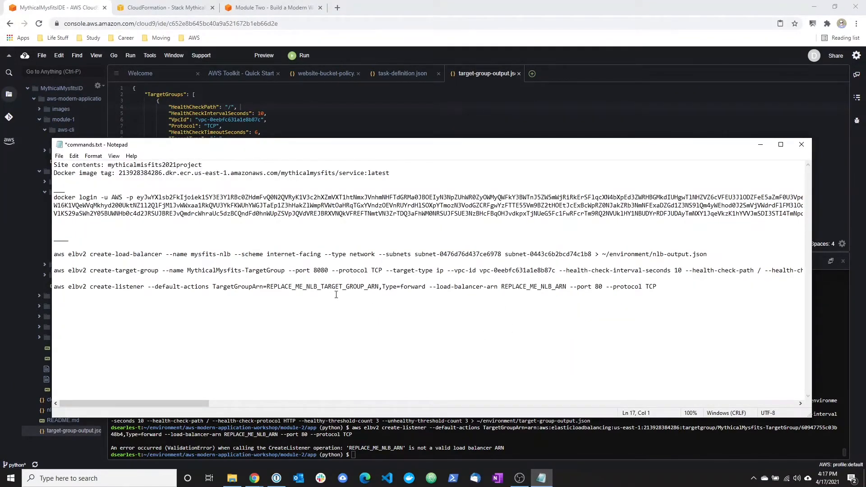
pyautogui.moveTo(502, 287); pyautogui.dragTo(568, 287)
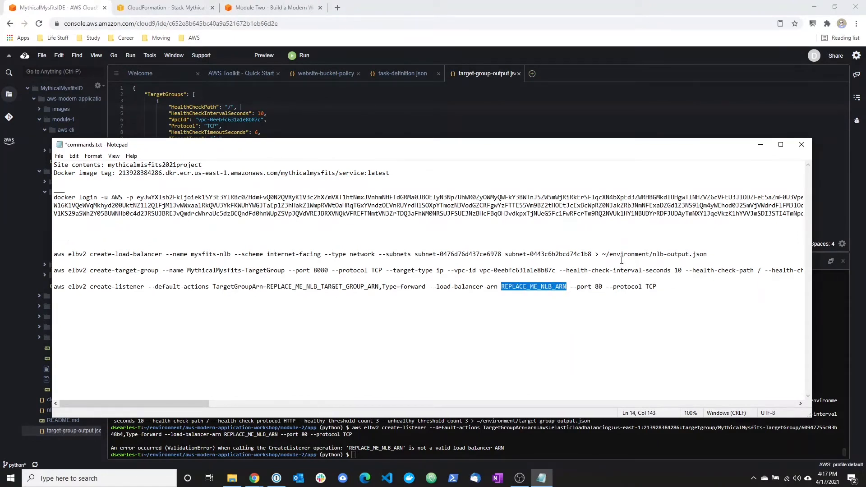
pyautogui.moveTo(607, 254); pyautogui.dragTo(715, 253)
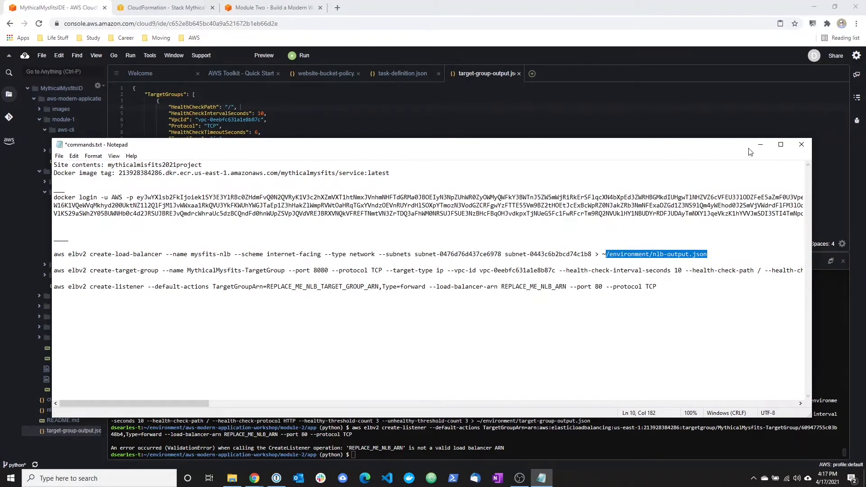
pyautogui.click(760, 144)
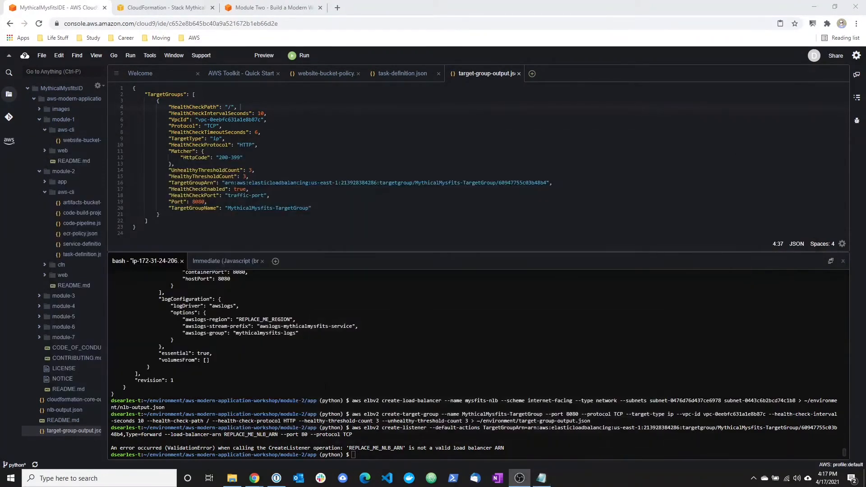
pyautogui.doubleClick(77, 410)
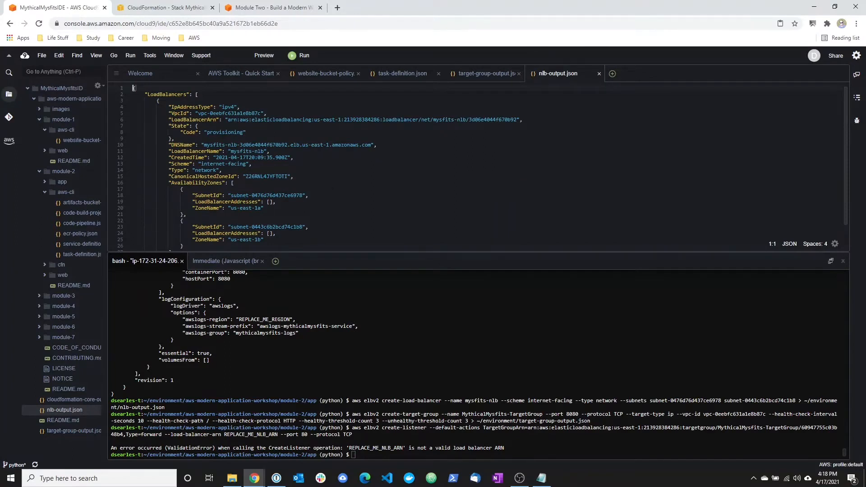
pyautogui.moveTo(226, 120); pyautogui.dragTo(521, 120)
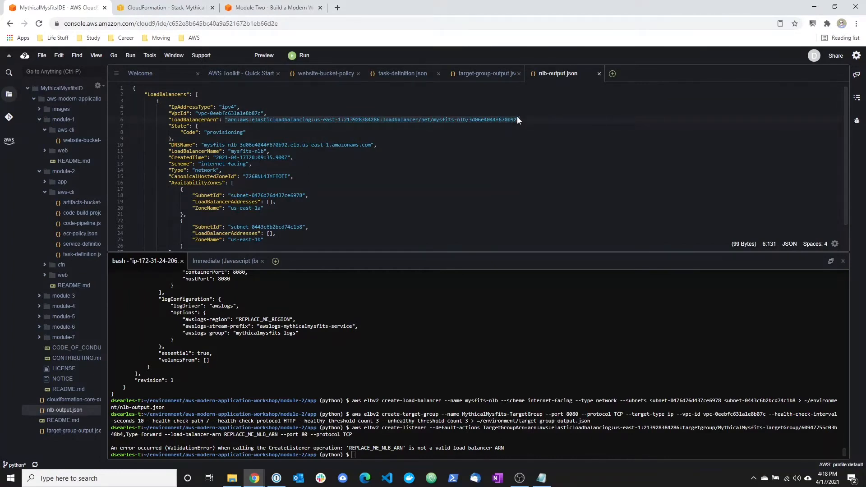
pyautogui.click(543, 479)
pyautogui.click(638, 286)
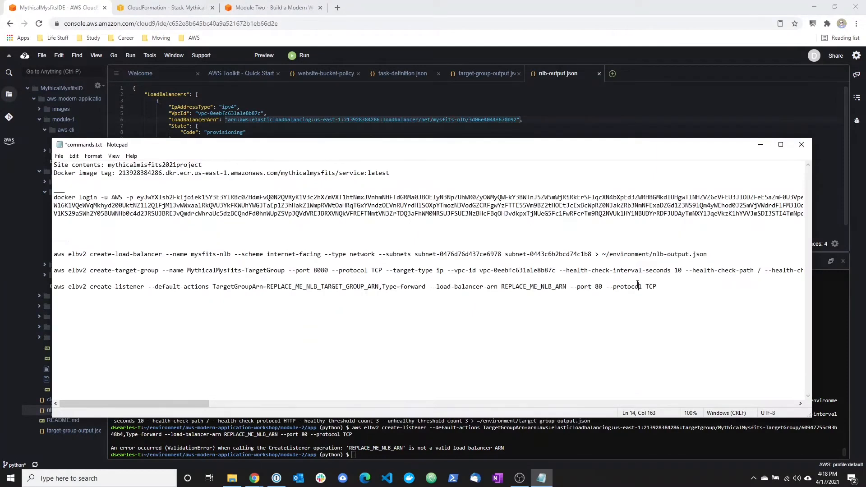
pyautogui.moveTo(567, 287); pyautogui.dragTo(502, 287)
pyautogui.hotkey('ctrl', 'v')
# Copy the create-listener command containing the load balancer ARN and try to run it in the Cloud9 terminal.
pyautogui.moveTo(665, 290); pyautogui.dragTo(51, 287)
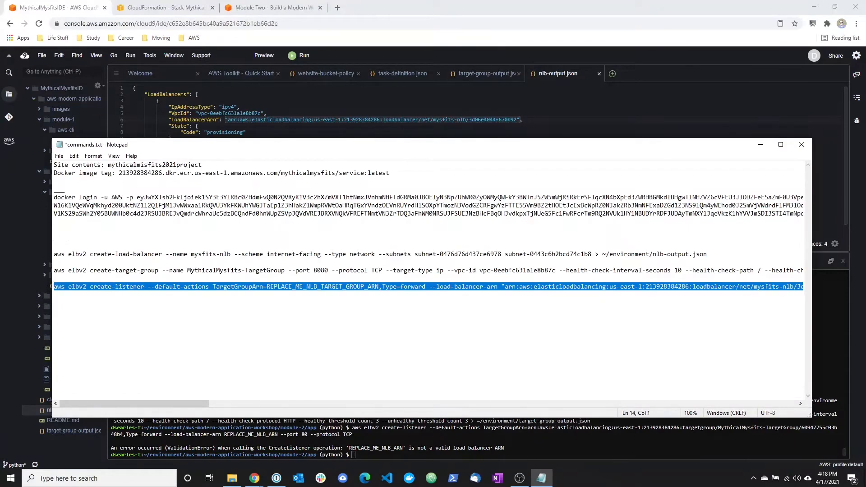
pyautogui.click(336, 119)
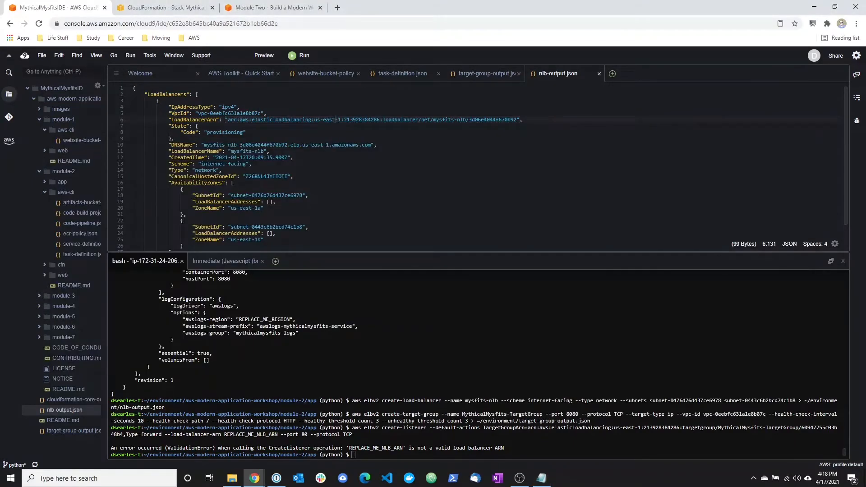
pyautogui.rightClick(374, 375)
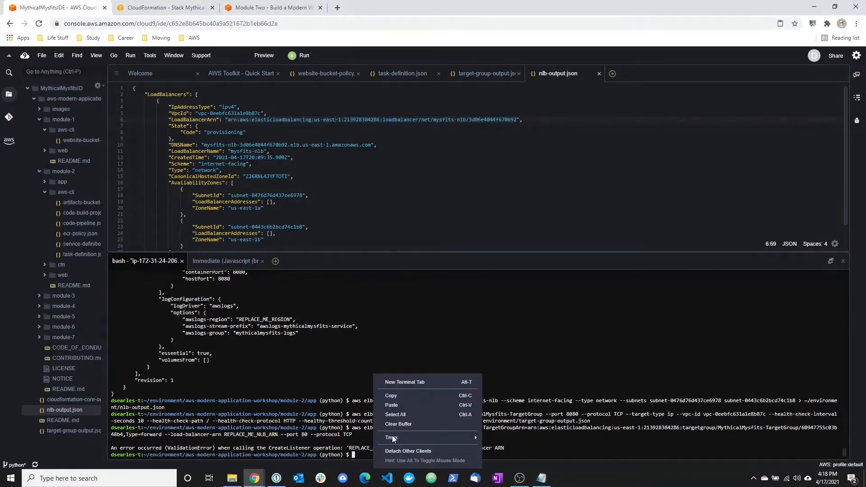
pyautogui.click(397, 409)
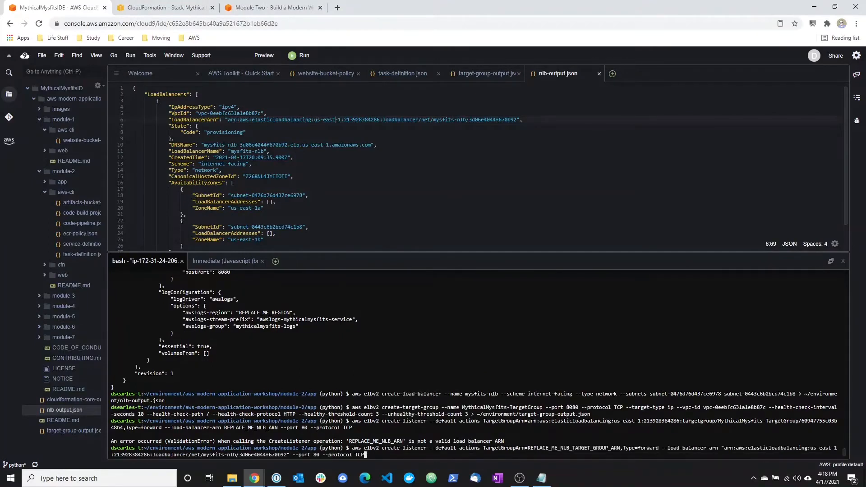
pyautogui.press('Return')
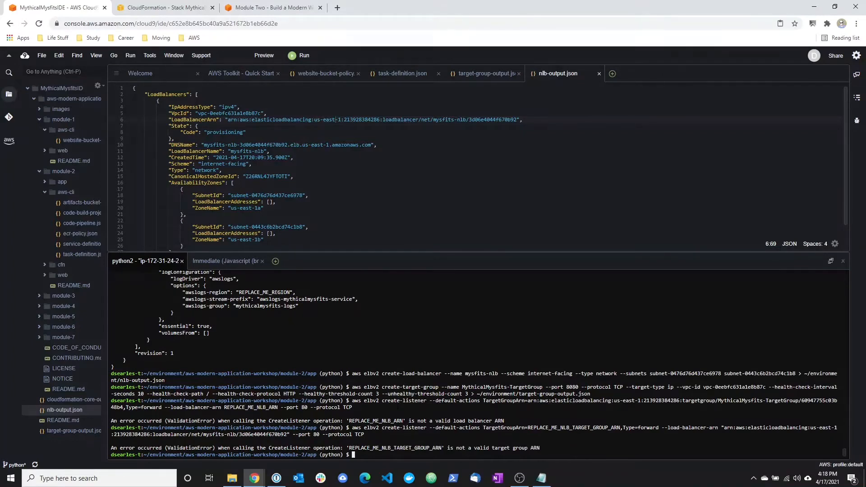
# Replace REPLACE_ME_NLB_TARGET_GROUP_ARN in the create-listener command in commands.txt with the quoted TargetGroupArn value from target-group-output.json.
pyautogui.hotkey('alt', 'Tab')
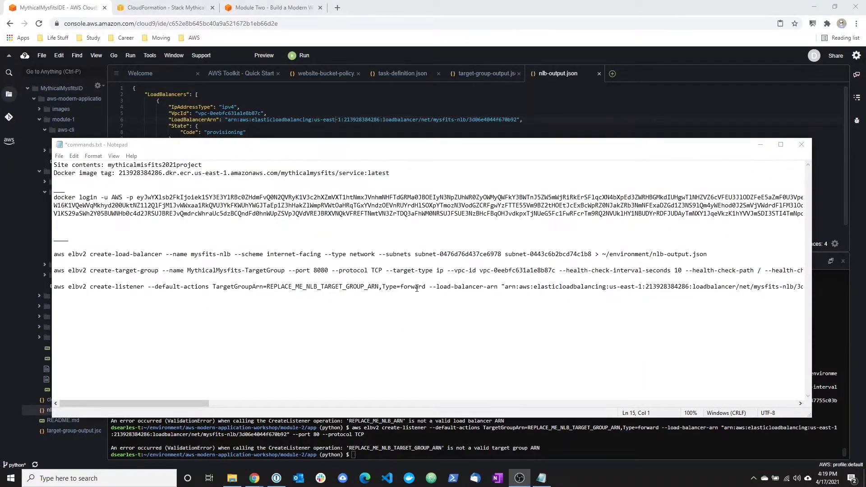
pyautogui.click(478, 73)
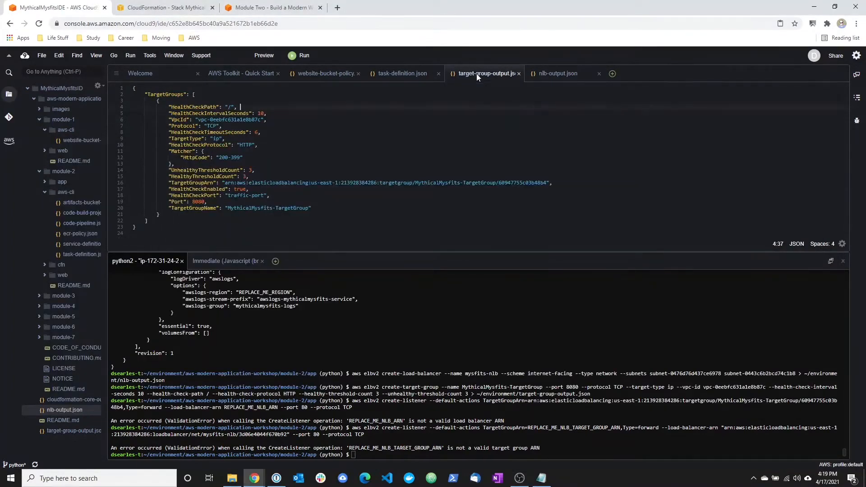
pyautogui.moveTo(222, 183); pyautogui.dragTo(551, 183)
pyautogui.hotkey('ctrl', 'c')
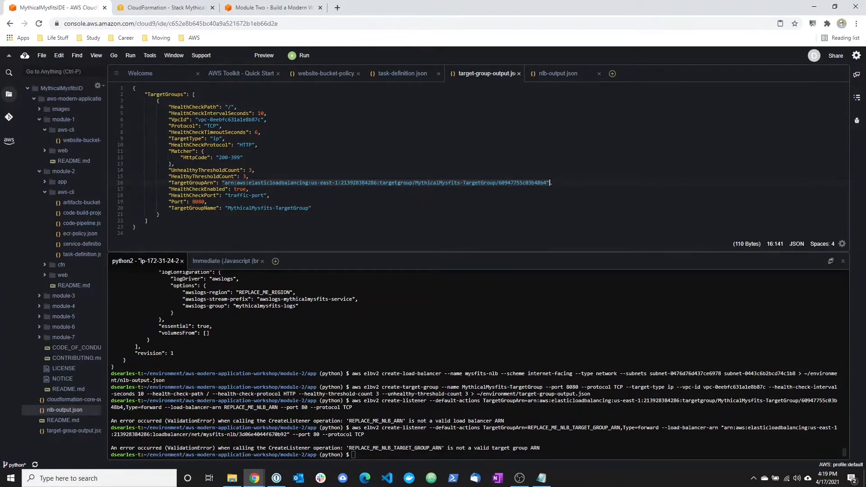
pyautogui.click(542, 478)
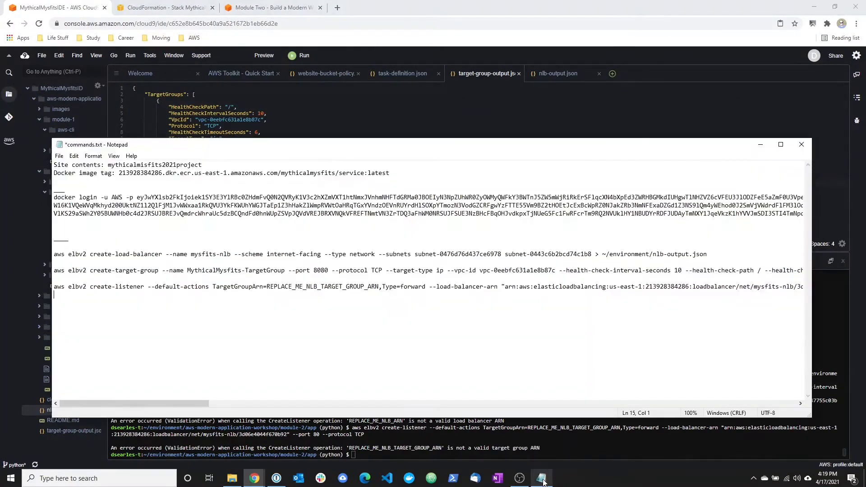
pyautogui.moveTo(380, 287); pyautogui.dragTo(267, 289)
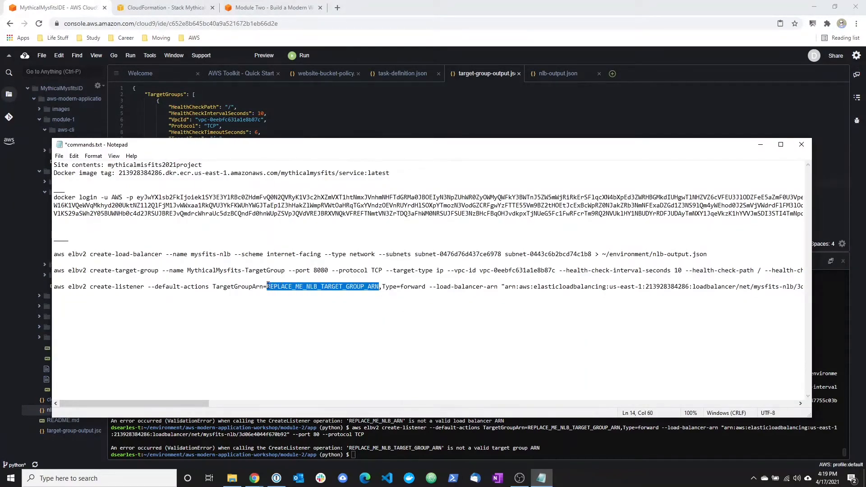
pyautogui.hotkey('ctrl', 'v')
# Copy the complete create-listener command with both ARNs from commands.txt and run it in the Cloud9 terminal.
pyautogui.moveTo(189, 403); pyautogui.dragTo(351, 404)
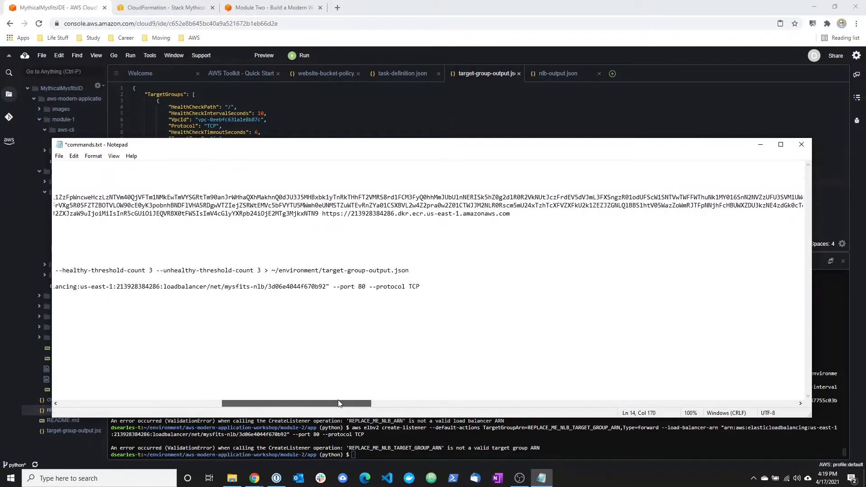
pyautogui.moveTo(420, 287); pyautogui.dragTo(22, 290)
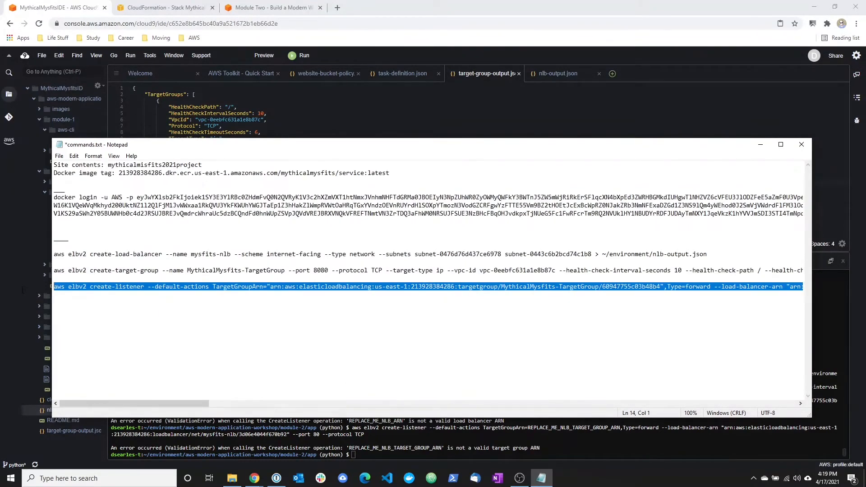
pyautogui.click(198, 442)
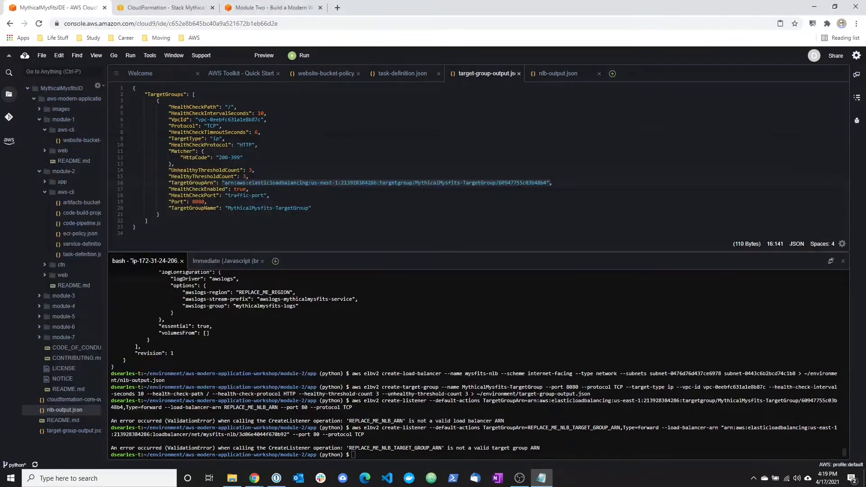
pyautogui.rightClick(355, 373)
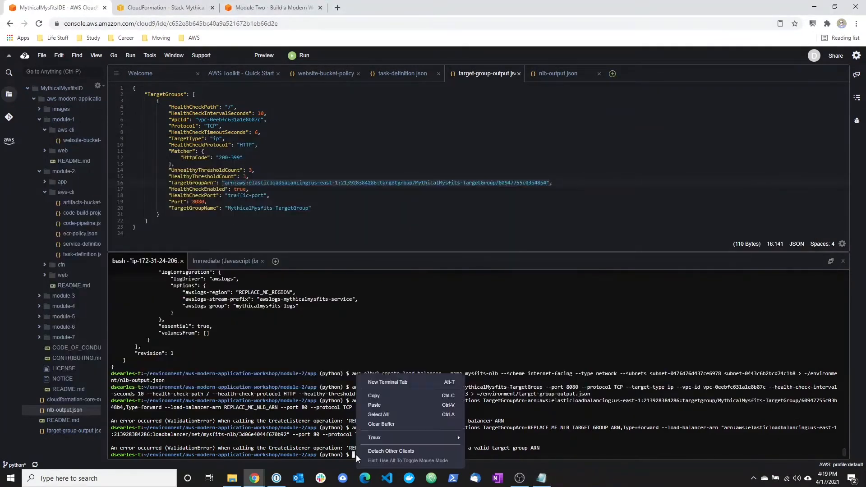
pyautogui.click(370, 408)
pyautogui.press('Return')
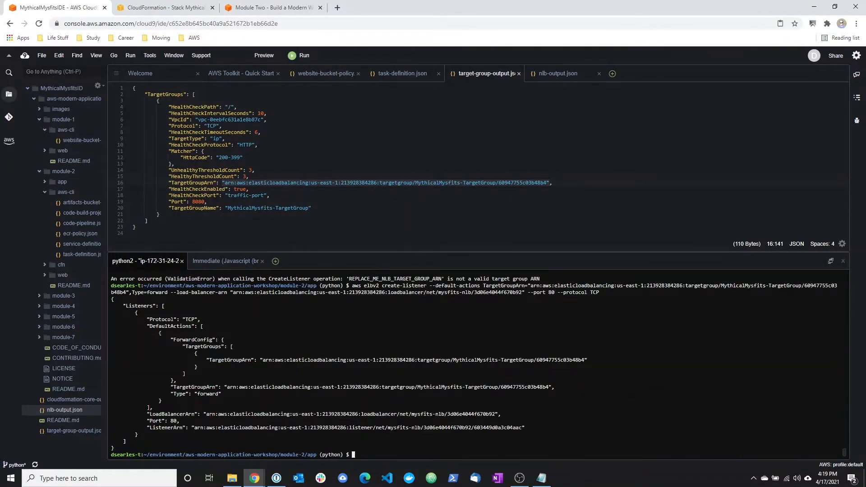
# Review the tutorial's Step 3 sections on creating the network load balancer, its target group and its listener.
pyautogui.click(257, 10)
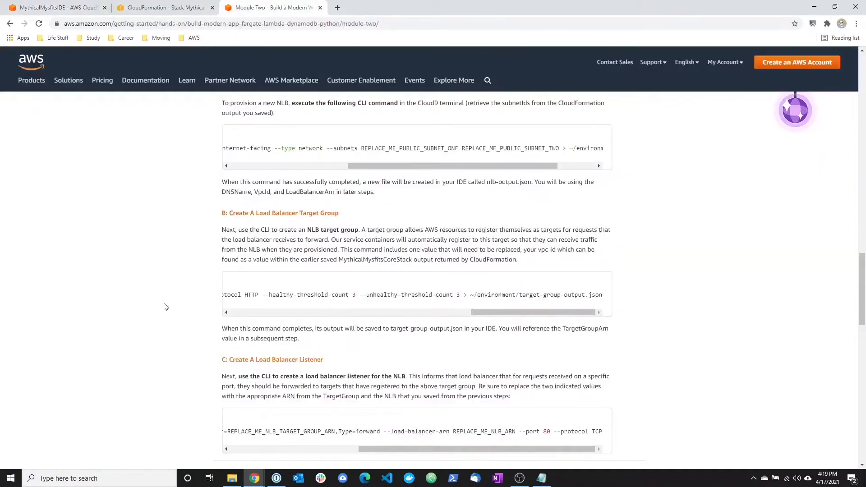
pyautogui.scroll(-2, 167, 303)
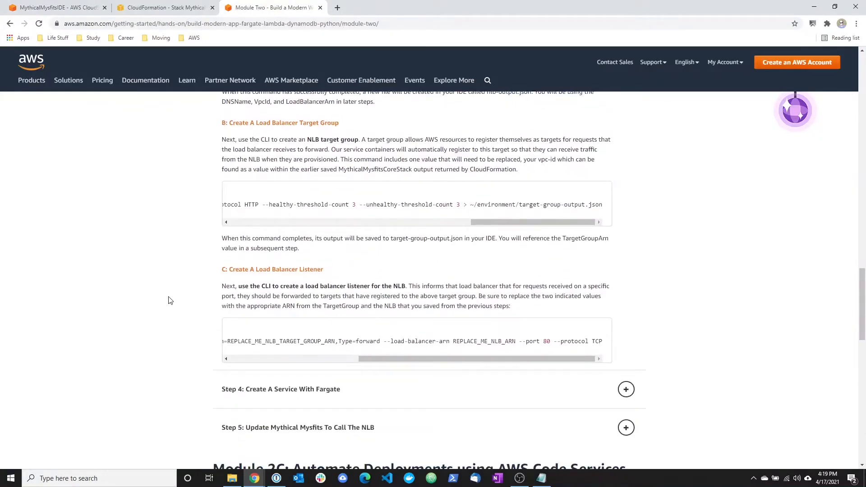
pyautogui.scroll(1, 266, 289)
pyautogui.scroll(3, 266, 298)
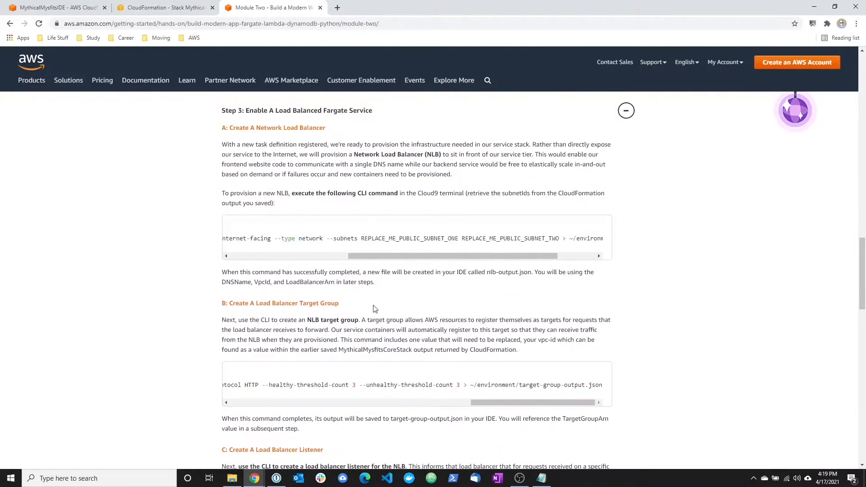
pyautogui.scroll(-2, 192, 349)
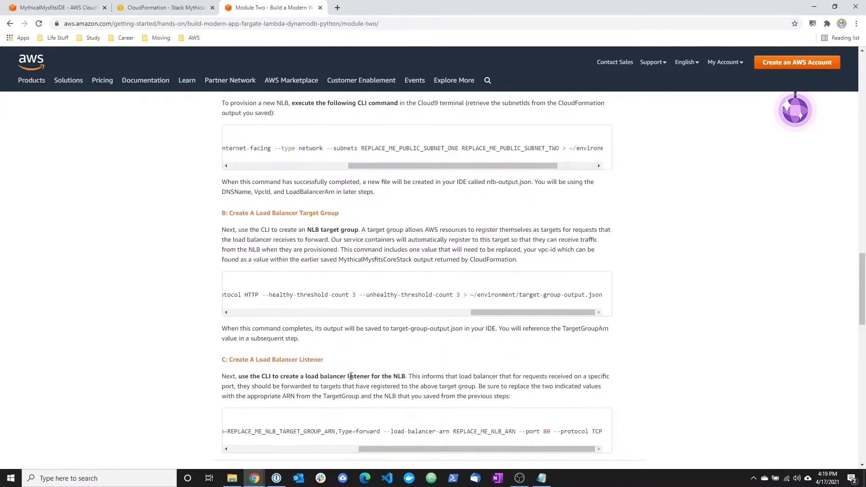
pyautogui.scroll(-4, 351, 375)
pyautogui.scroll(5, 286, 361)
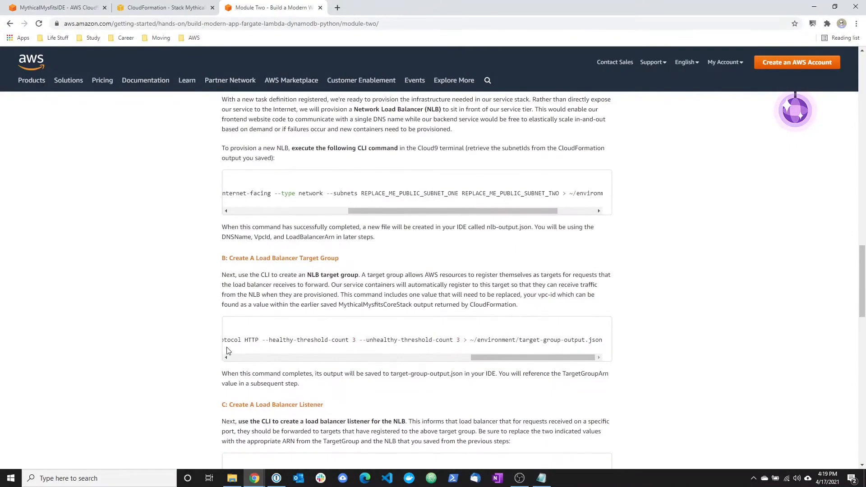
pyautogui.scroll(-5, 227, 351)
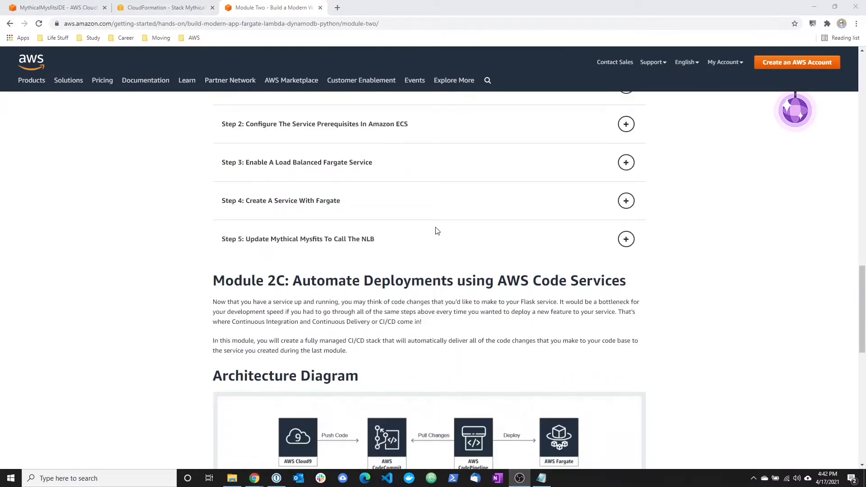
# Expand Step 4: Create A Service With Fargate, read the service-linked role section and check the create-service-linked-role output in Cloud9.
pyautogui.click(286, 200)
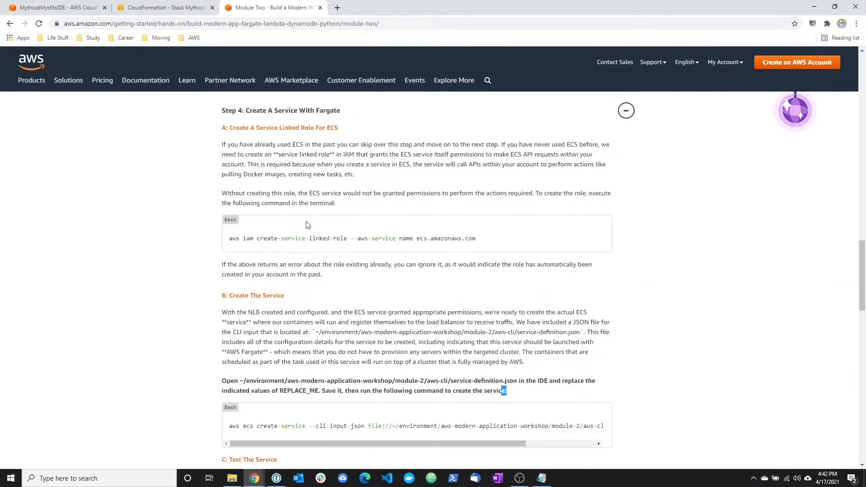
pyautogui.moveTo(220, 128); pyautogui.dragTo(389, 210)
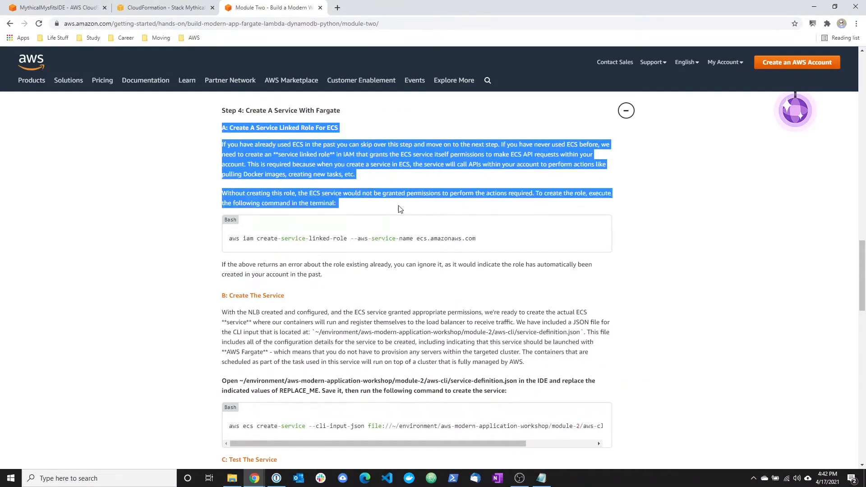
pyautogui.click(389, 211)
pyautogui.moveTo(488, 240); pyautogui.dragTo(229, 238)
pyautogui.click(235, 238)
pyautogui.moveTo(408, 155); pyautogui.dragTo(553, 156)
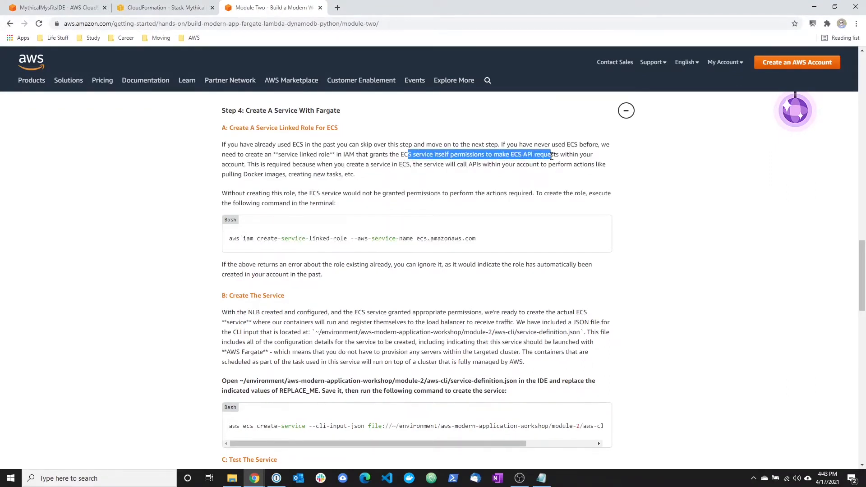
pyautogui.click(553, 156)
pyautogui.click(62, 6)
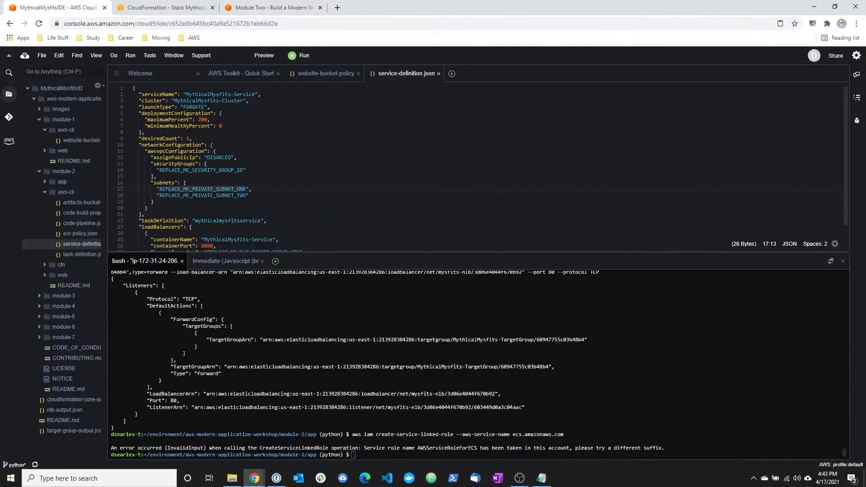
pyautogui.moveTo(280, 448); pyautogui.dragTo(611, 448)
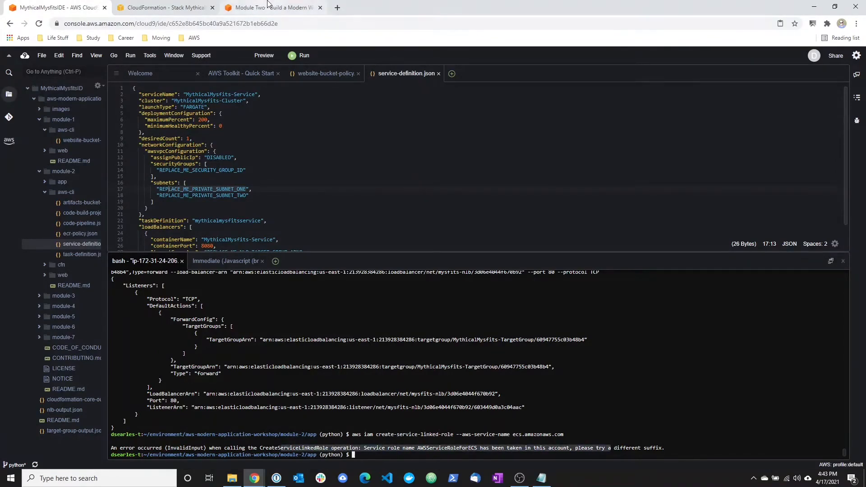
# Read section B: Create The Service in the tutorial, including the location of service-definition.json.
pyautogui.click(260, 7)
pyautogui.scroll(-2, 303, 341)
pyautogui.scroll(-1, 303, 341)
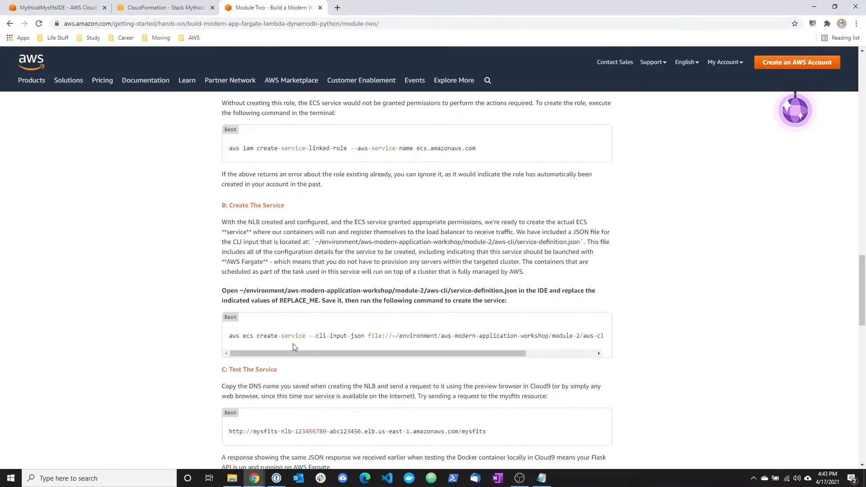
pyautogui.moveTo(280, 353); pyautogui.dragTo(254, 321)
pyautogui.moveTo(223, 222); pyautogui.dragTo(296, 222)
pyautogui.moveTo(354, 222); pyautogui.dragTo(416, 222)
pyautogui.click(395, 236)
pyautogui.moveTo(516, 243); pyautogui.dragTo(577, 242)
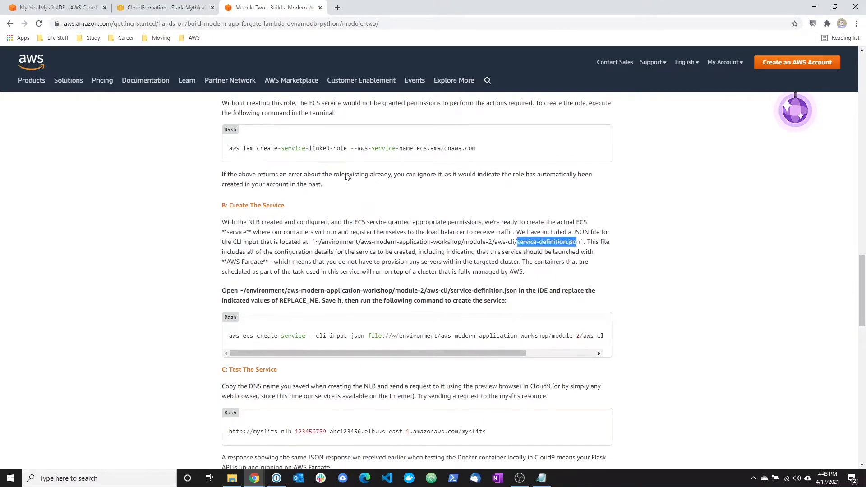
# Examine the REPLACE_ME placeholders in service-definition.json in Cloud9, including the security group ID.
pyautogui.click(75, 6)
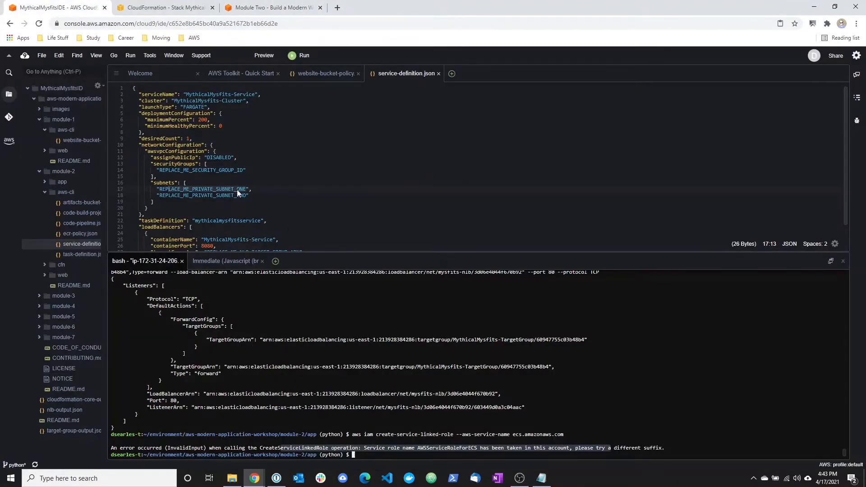
pyautogui.scroll(-2, 278, 193)
pyautogui.click(332, 225)
pyautogui.scroll(2, 332, 224)
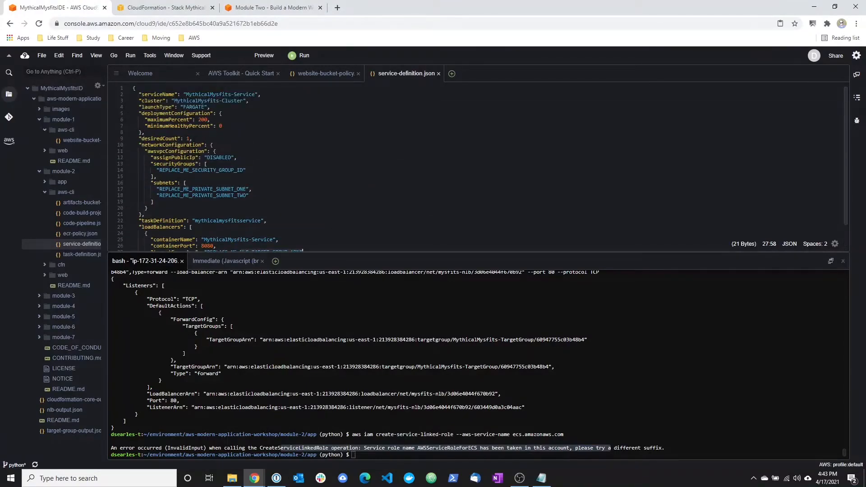
pyautogui.click(197, 139)
pyautogui.moveTo(159, 170); pyautogui.dragTo(226, 170)
# Replace REPLACE_ME_SECURITY_GROUP_ID in service-definition.json with the FargateContainerSecurityGroup value sg-075de54ef7d9db5db from the MythicalMysfitsCoreStack outputs in CloudFormation.
pyautogui.click(187, 4)
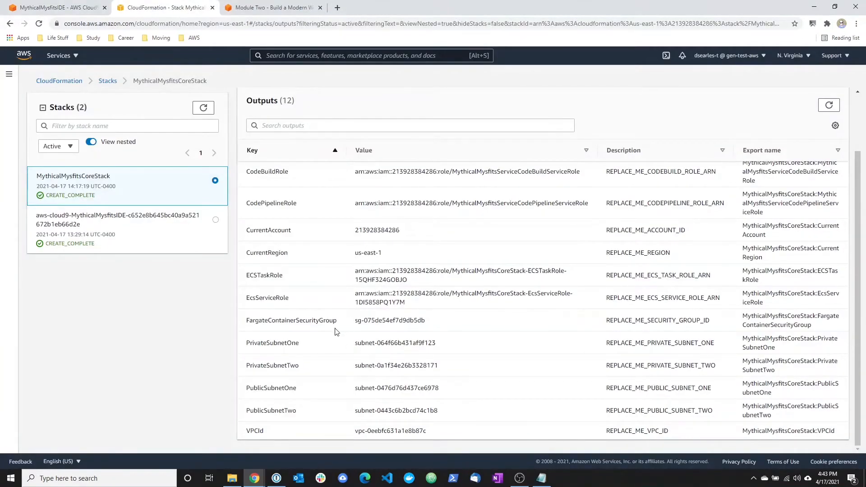
pyautogui.moveTo(259, 321); pyautogui.dragTo(297, 320)
pyautogui.moveTo(442, 325); pyautogui.dragTo(355, 321)
pyautogui.rightClick(362, 324)
pyautogui.click(378, 327)
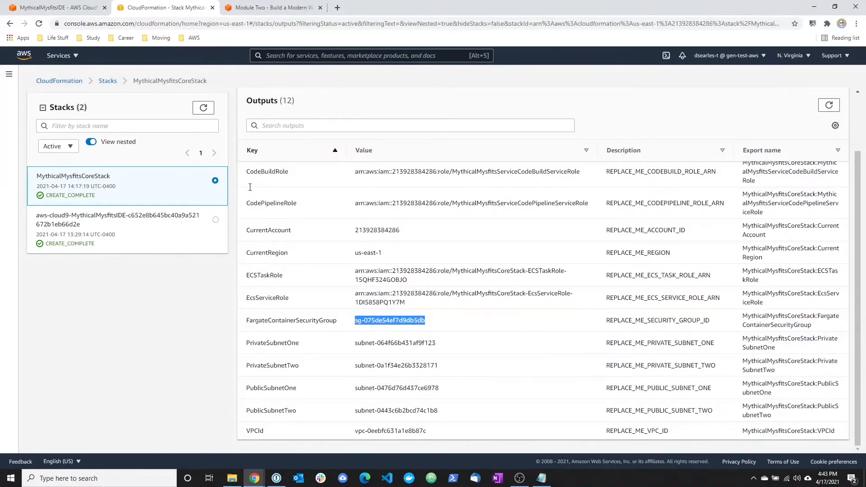
pyautogui.click(54, 7)
pyautogui.moveTo(243, 171); pyautogui.dragTo(161, 170)
pyautogui.hotkey('ctrl', 'v')
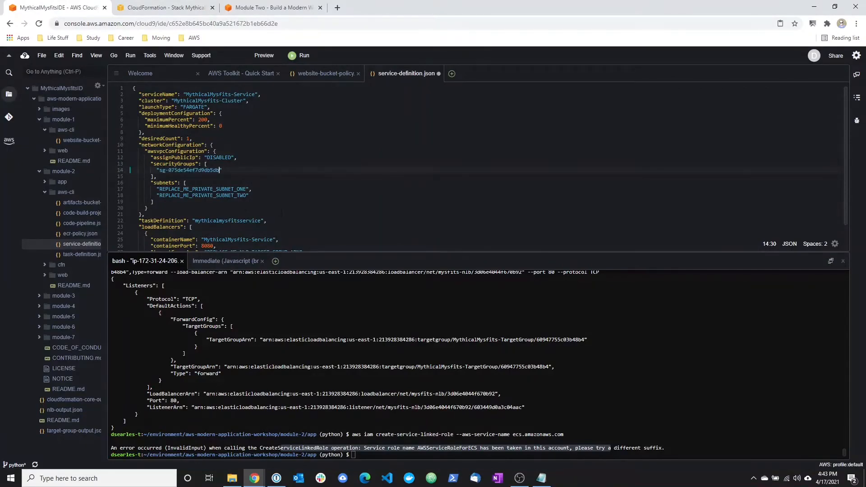
# Replace REPLACE_ME_PRIVATE_SUBNET_ONE in service-definition.json with the PrivateSubnetOne value subnet-064f66b431af9f123 from the CloudFormation stack outputs.
pyautogui.click(193, 12)
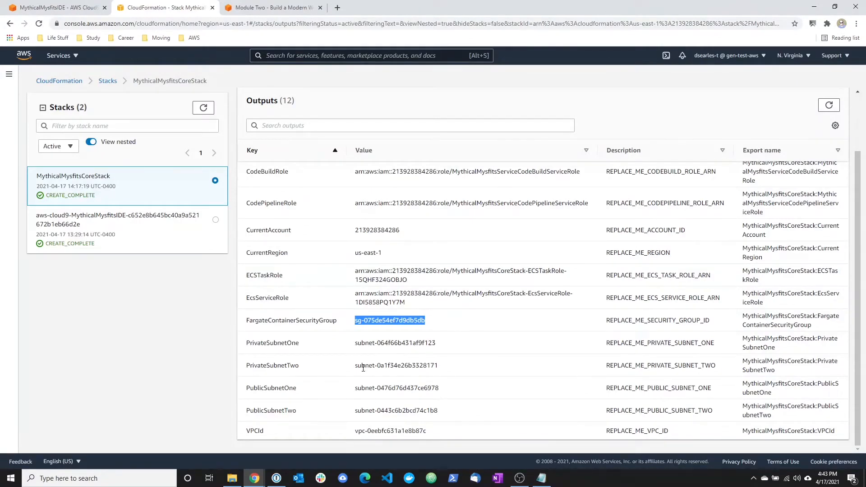
pyautogui.moveTo(441, 349); pyautogui.dragTo(346, 345)
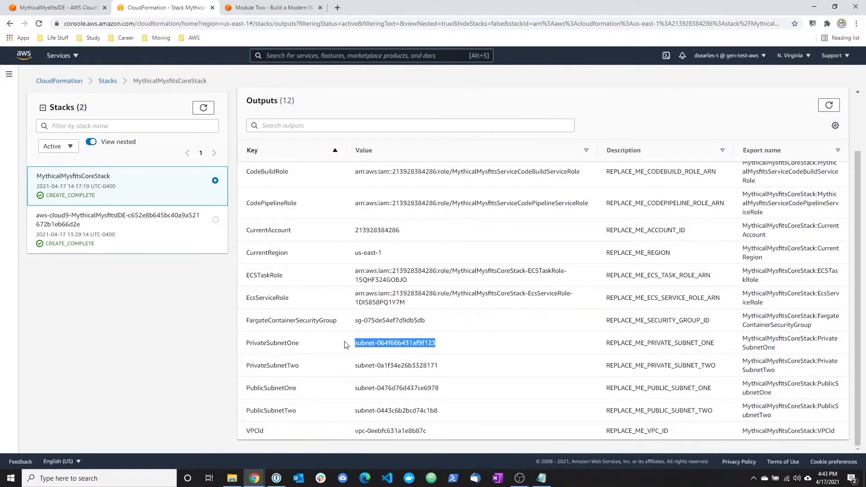
pyautogui.click(98, 8)
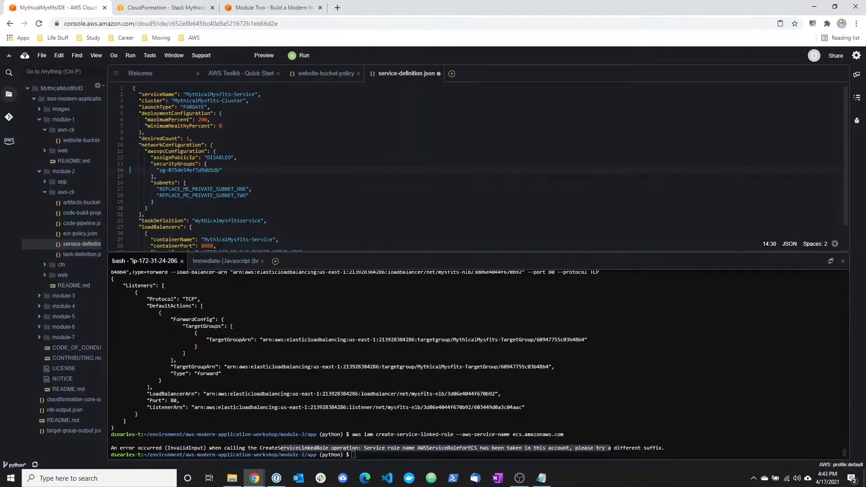
pyautogui.moveTo(248, 189); pyautogui.dragTo(160, 190)
pyautogui.hotkey('ctrl', 'v')
# Replace REPLACE_ME_PRIVATE_SUBNET_TWO in service-definition.json with the PrivateSubnetTwo value subnet-0a1f34e26b3328171 from the CloudFormation stack outputs.
pyautogui.click(156, 6)
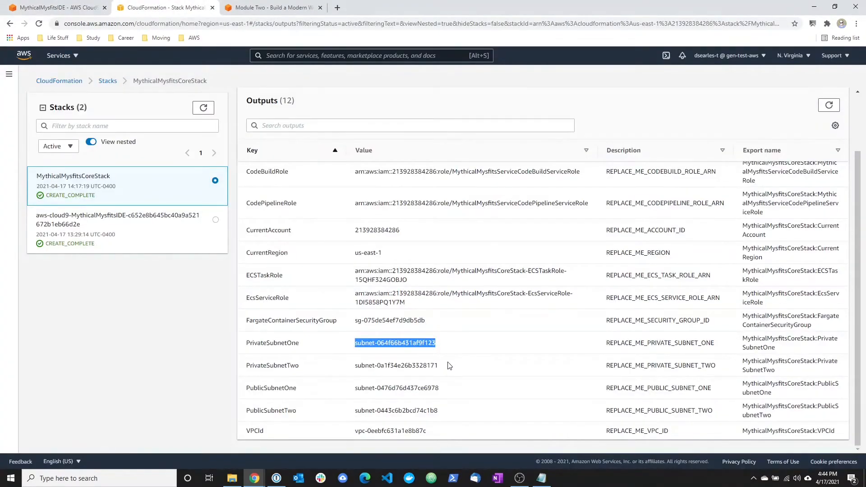
pyautogui.moveTo(450, 365); pyautogui.dragTo(348, 365)
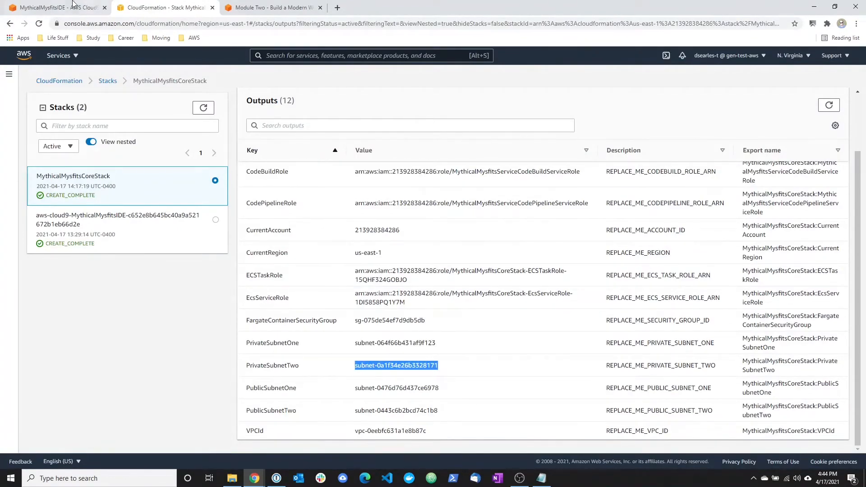
pyautogui.click(86, 6)
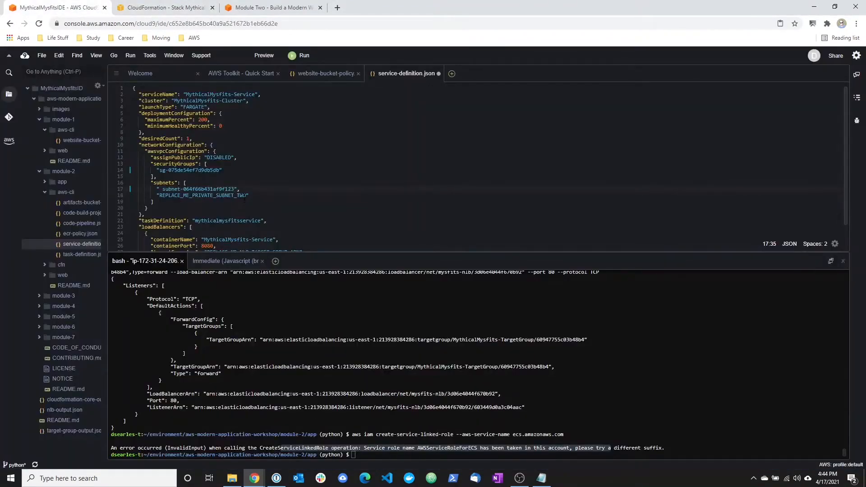
pyautogui.moveTo(246, 195); pyautogui.dragTo(159, 196)
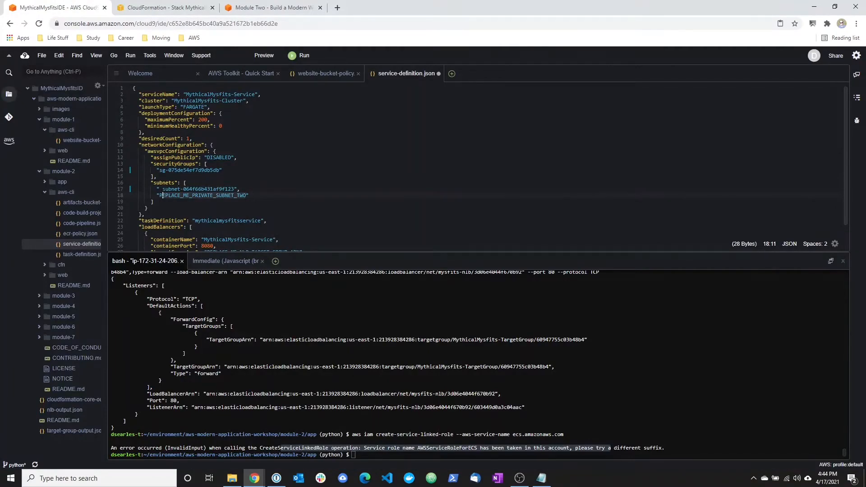
pyautogui.hotkey('ctrl', 'v')
# Remove the leading space inside the quotes of both subnet IDs in service-definition.json.
pyautogui.click(163, 189)
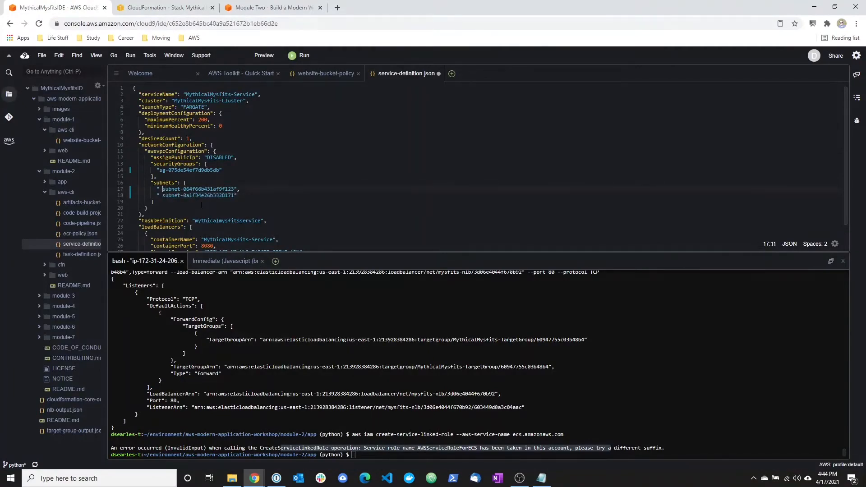
pyautogui.press('BackSpace')
pyautogui.press('Right')
pyautogui.press('BackSpace')
# Open target-group-output.json and copy its TargetGroupArn value for the REPLACE_ME_NLB_TARGET_GROUP_ARN placeholder.
pyautogui.scroll(-3, 270, 180)
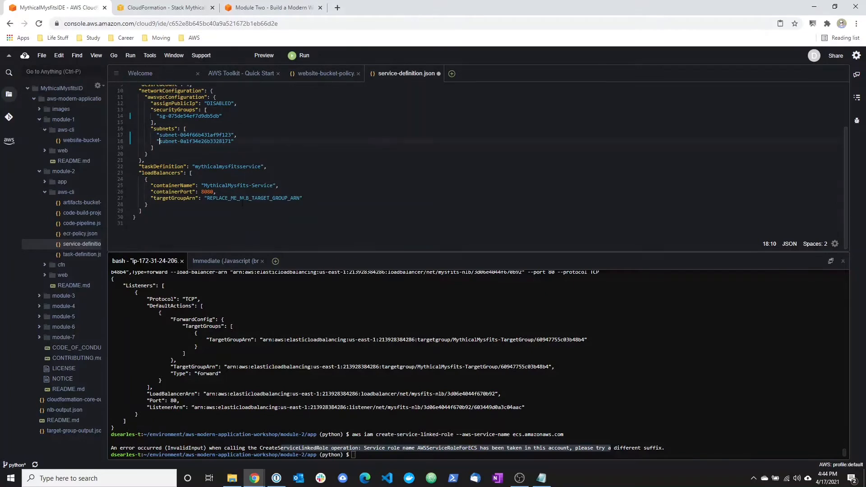
pyautogui.moveTo(204, 199); pyautogui.dragTo(304, 199)
pyautogui.click(354, 200)
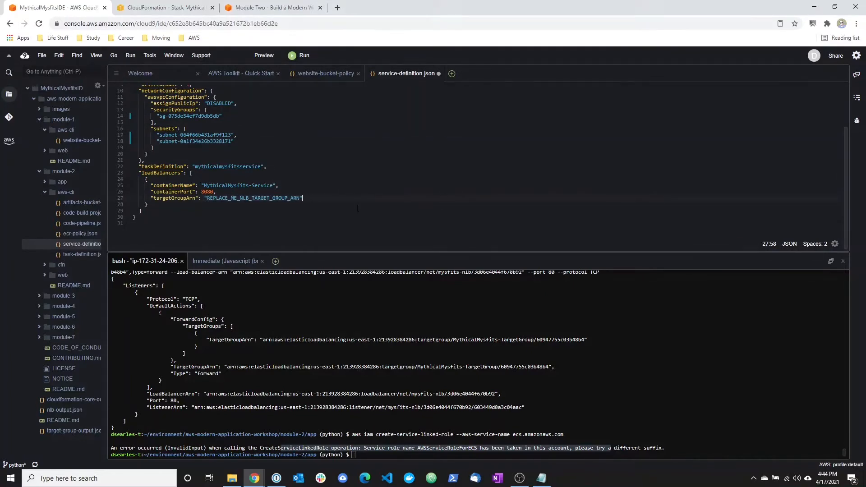
pyautogui.click(74, 410)
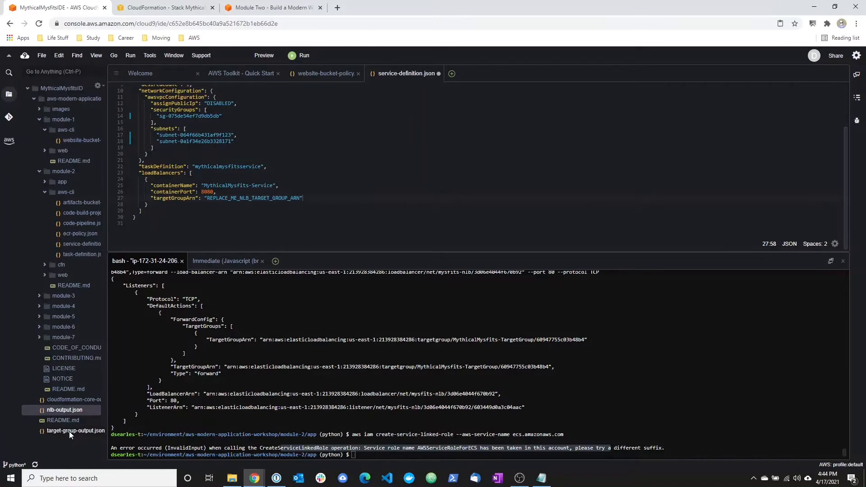
pyautogui.doubleClick(69, 431)
pyautogui.click(247, 183)
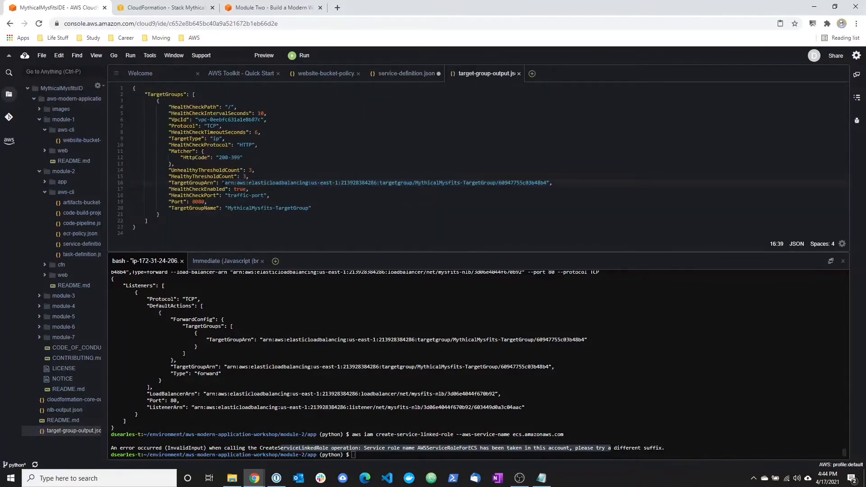
pyautogui.moveTo(225, 182); pyautogui.dragTo(547, 183)
pyautogui.rightClick(543, 183)
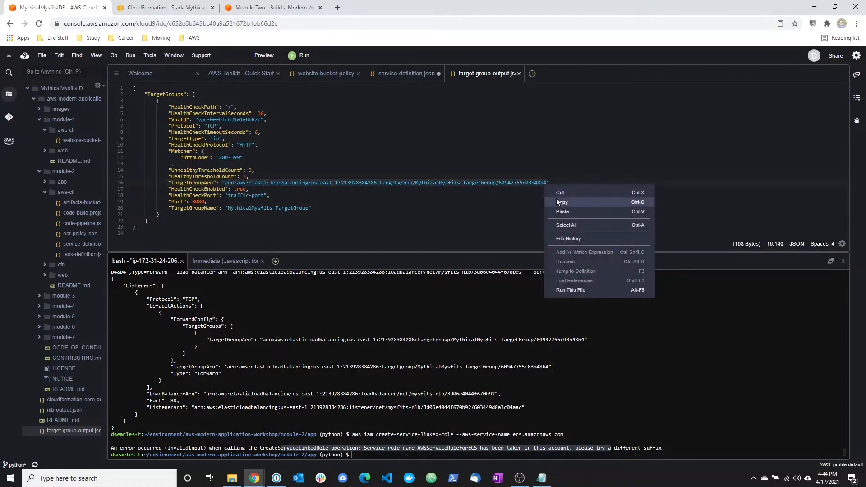
pyautogui.click(556, 198)
# Replace REPLACE_ME_NLB_TARGET_GROUP_ARN in service-definition.json with the copied MythicalMysfits-TargetGroup ARN and save the file.
pyautogui.click(397, 73)
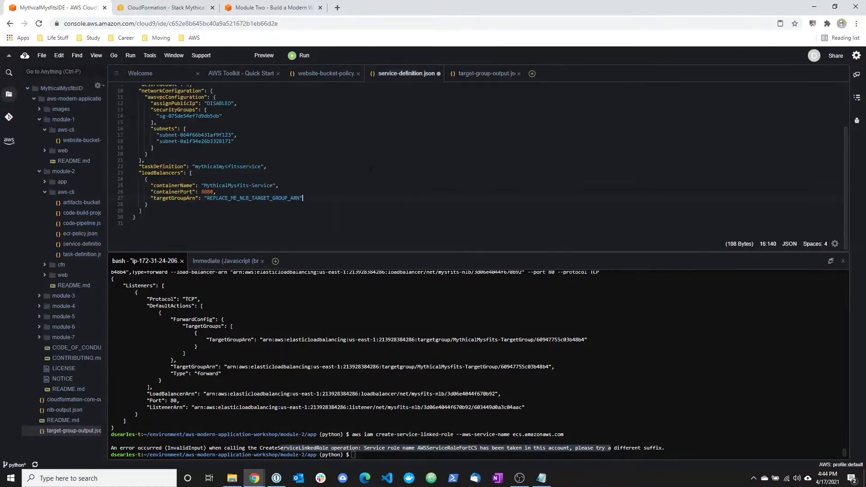
pyautogui.moveTo(301, 198); pyautogui.dragTo(213, 198)
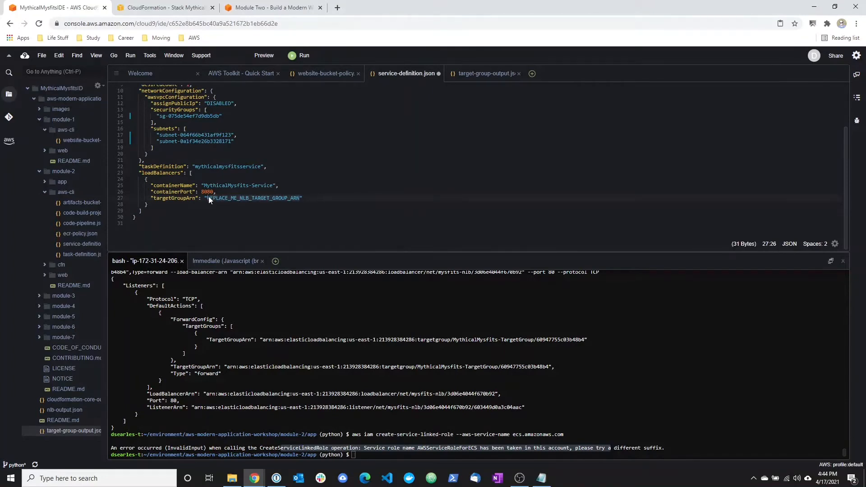
pyautogui.hotkey('ctrl', 'v')
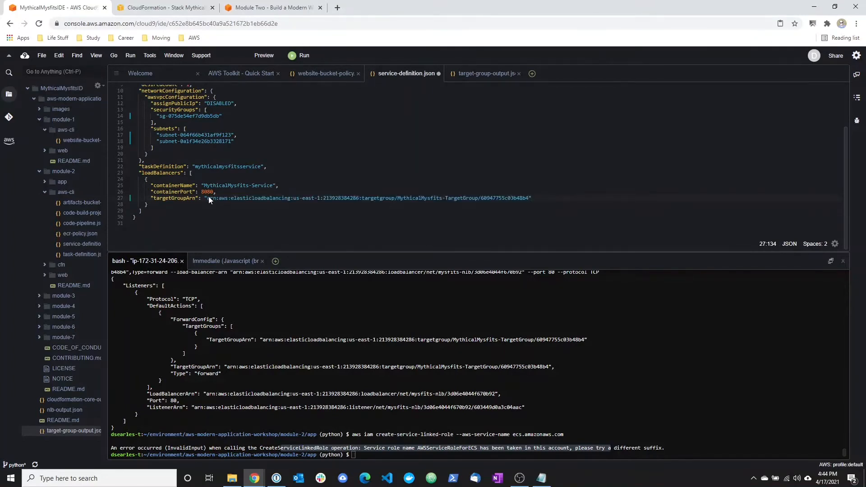
pyautogui.hotkey('ctrl', 's')
pyautogui.click(42, 55)
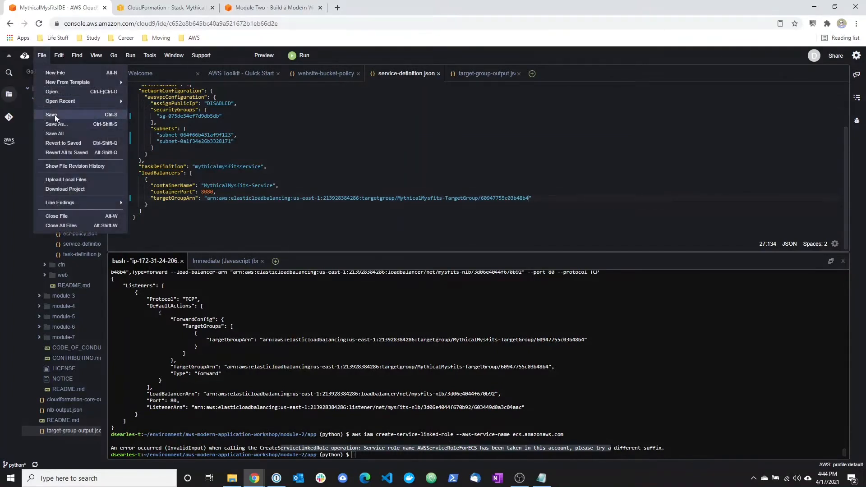
pyautogui.click(54, 115)
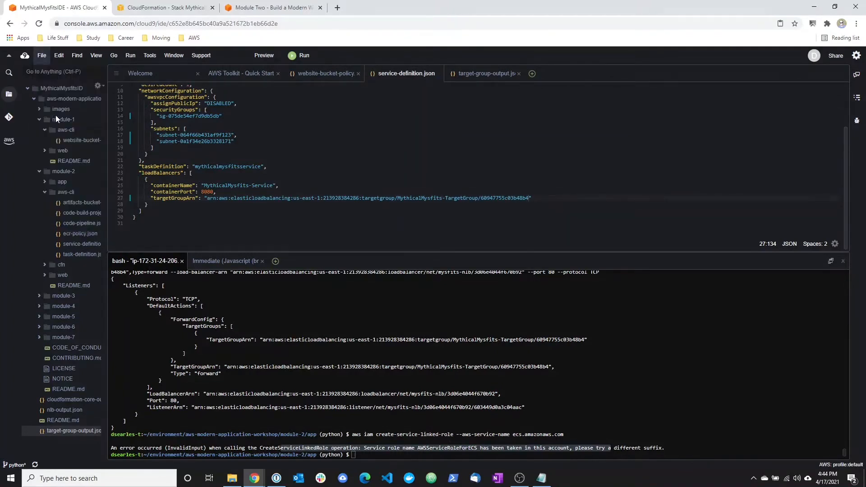
# Copy the full aws ecs create-service command from section B: Create The Service in the tutorial.
pyautogui.click(284, 5)
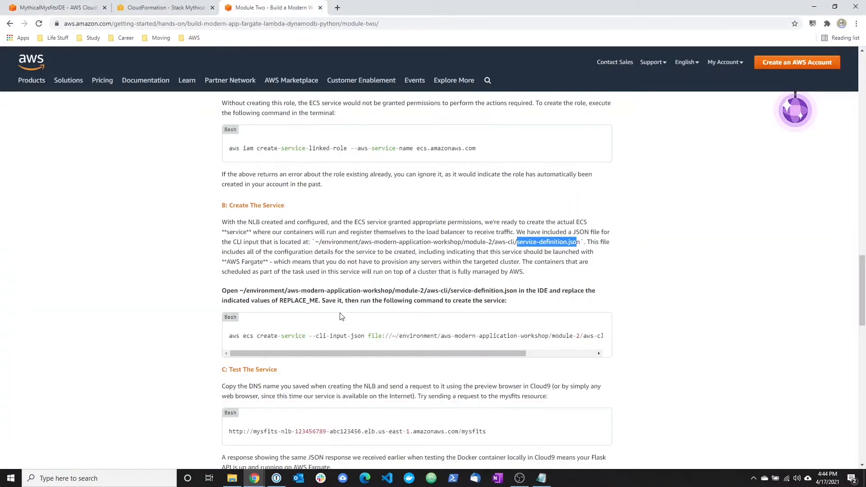
pyautogui.moveTo(227, 336); pyautogui.dragTo(657, 348)
pyautogui.rightClick(552, 339)
pyautogui.click(560, 343)
pyautogui.click(167, 7)
# Run aws ecs create-service --cli-input-json file://~/environment/aws-modern-application-workshop/module-2/aws-cli/service-definition.json in the Cloud9 terminal and review its output.
pyautogui.click(58, 7)
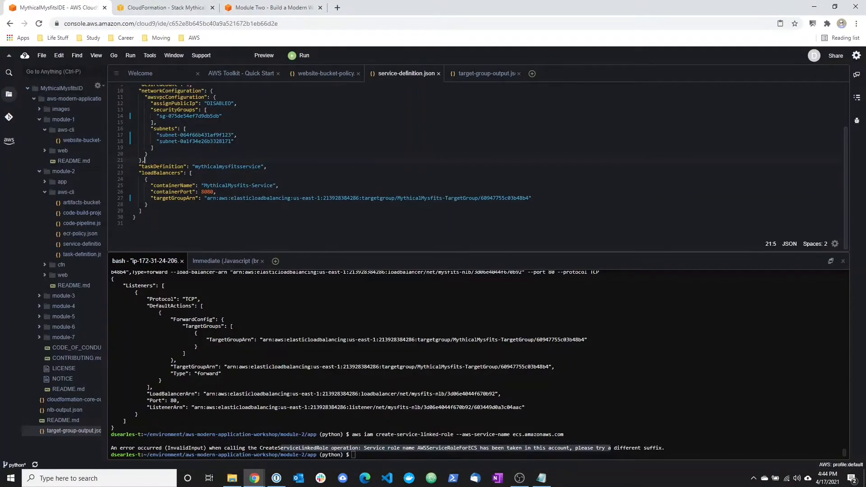
pyautogui.click(362, 454)
pyautogui.rightClick(364, 449)
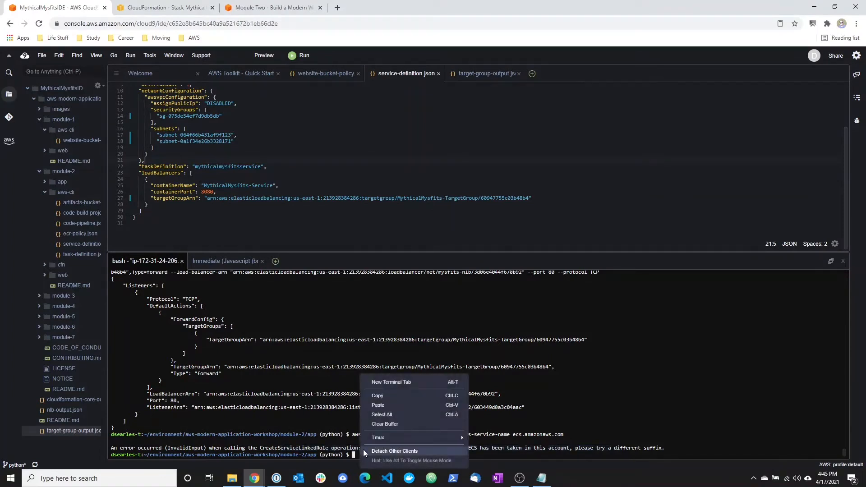
pyautogui.click(378, 405)
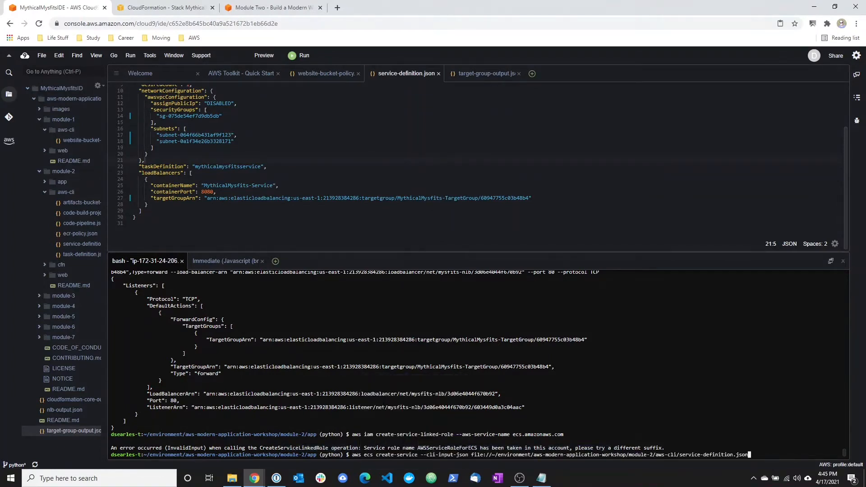
pyautogui.press('Return')
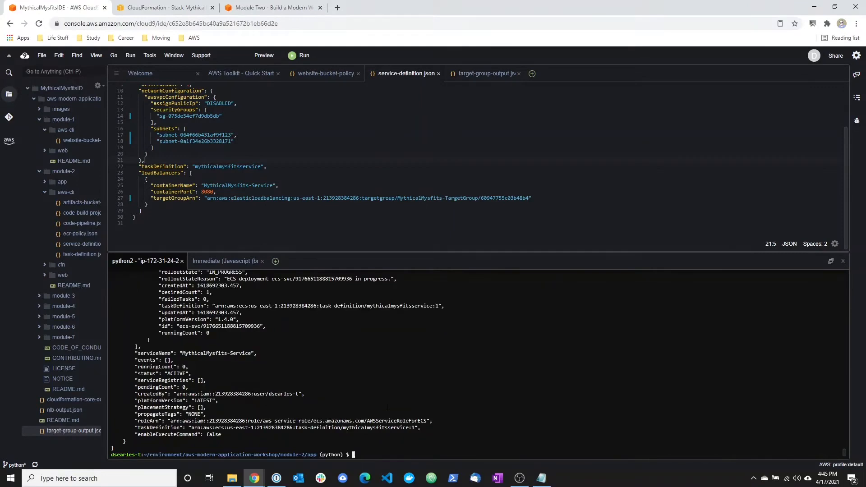
pyautogui.scroll(10, 390, 409)
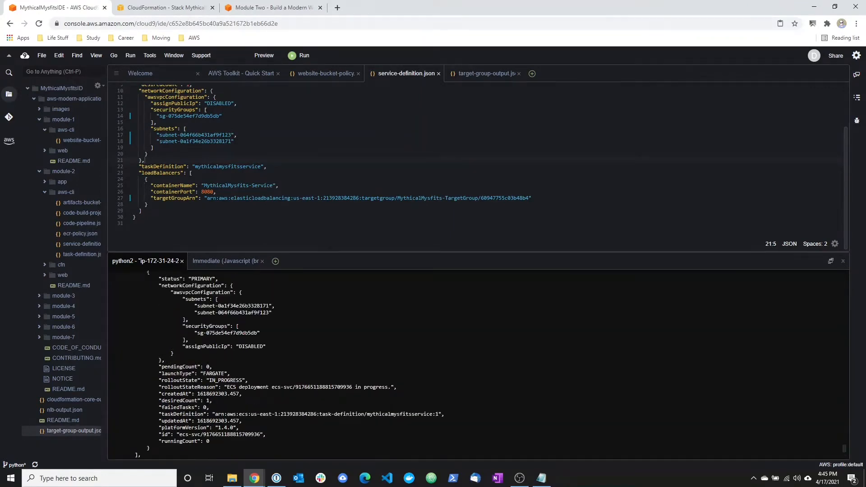
pyautogui.scroll(10, 391, 409)
pyautogui.scroll(-20, 391, 409)
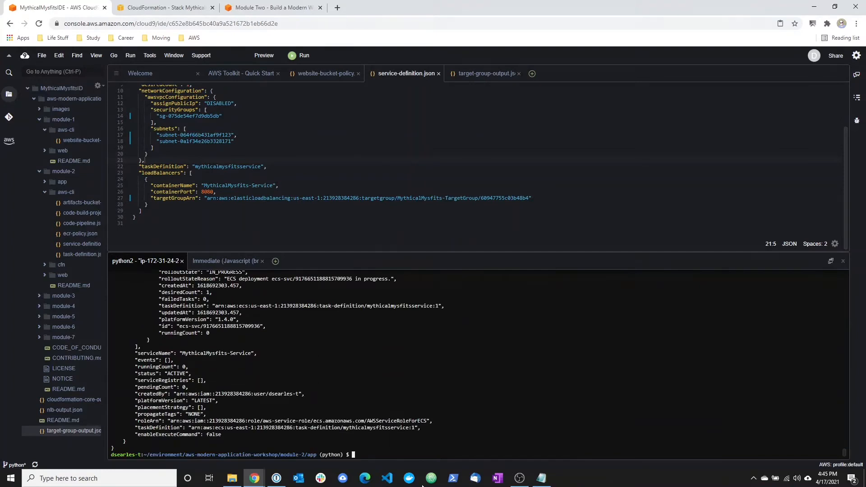
# Read section C: Test The Service in the tutorial, including the instruction about the saved NLB DNS name.
pyautogui.click(302, 7)
pyautogui.scroll(-2, 316, 306)
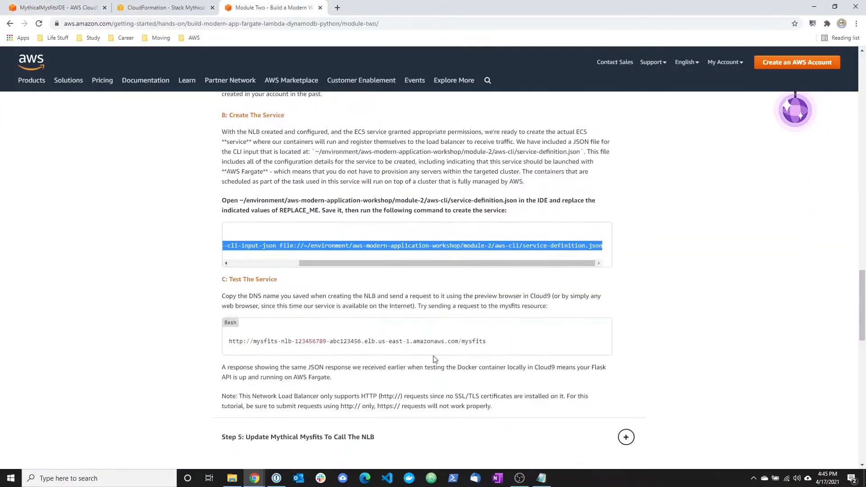
pyautogui.moveTo(273, 296); pyautogui.dragTo(459, 296)
pyautogui.click(459, 297)
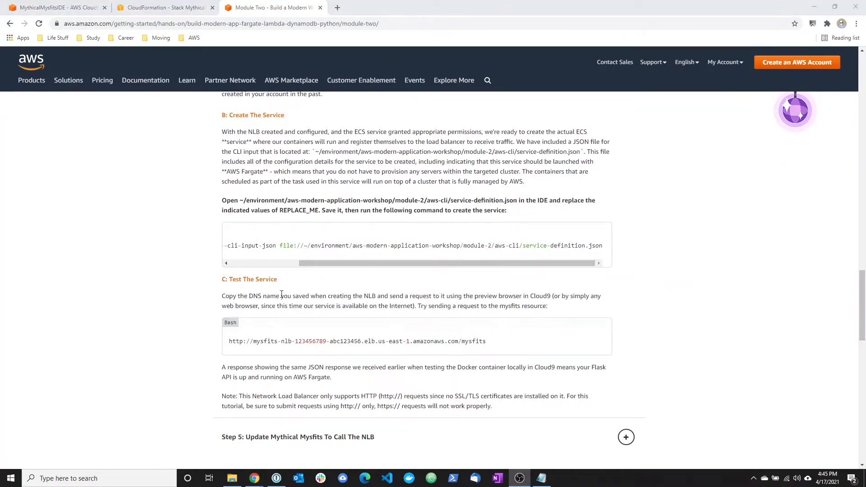
pyautogui.moveTo(243, 298); pyautogui.dragTo(380, 300)
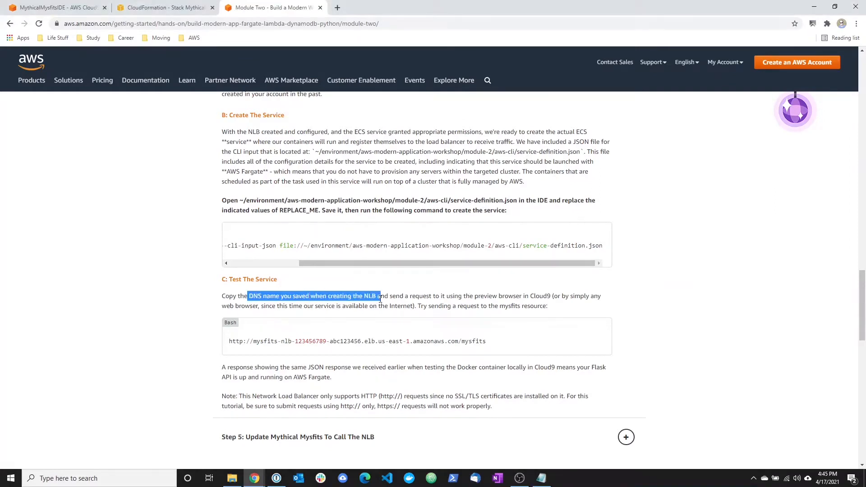
pyautogui.click(381, 300)
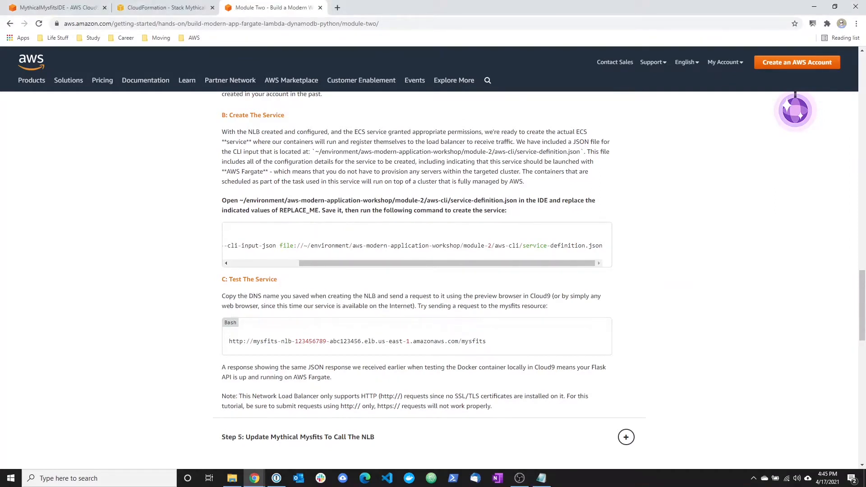